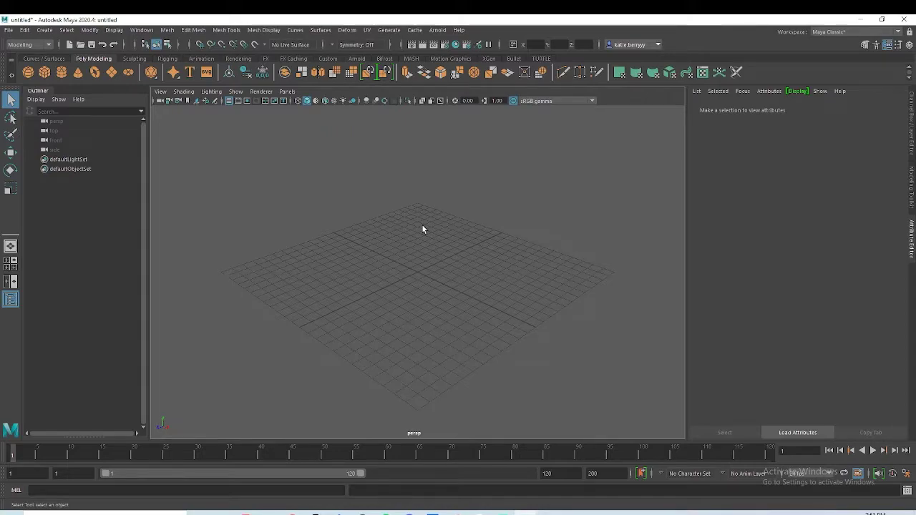
Step: Create a polygon cylinder at the centre of the grid
{"action": "left_click", "coordinate": [61, 74]}
{"action": "right_click_drag", "start_coordinate": [556, 272], "coordinate": [839, 287], "text": "alt"}
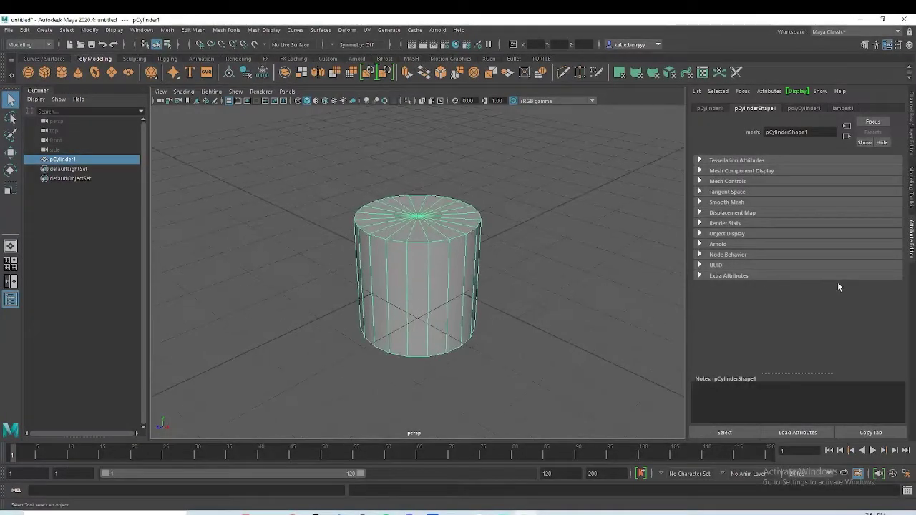
{"action": "left_click_drag", "start_coordinate": [508, 301], "coordinate": [495, 341], "text": "alt"}
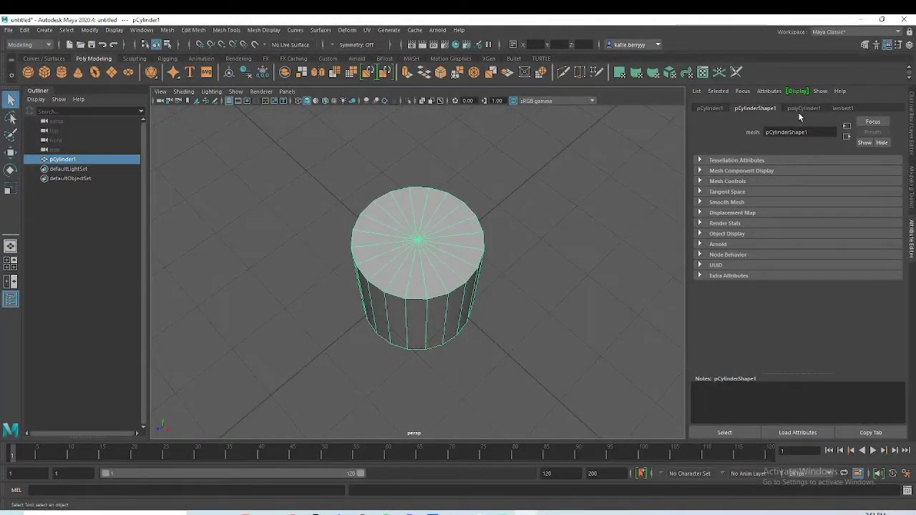
Step: Set the cylinder's Subdivisions Axis to 12
{"action": "left_click", "coordinate": [713, 108]}
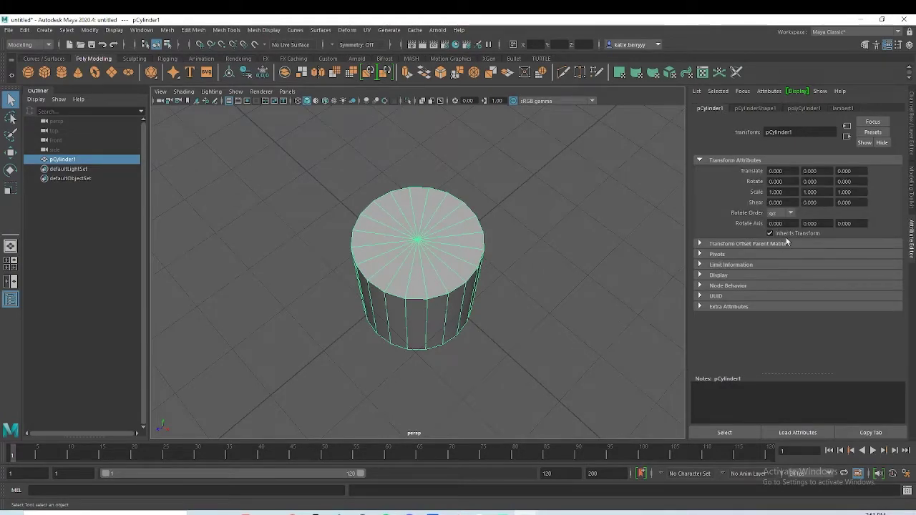
{"action": "left_click", "coordinate": [804, 108]}
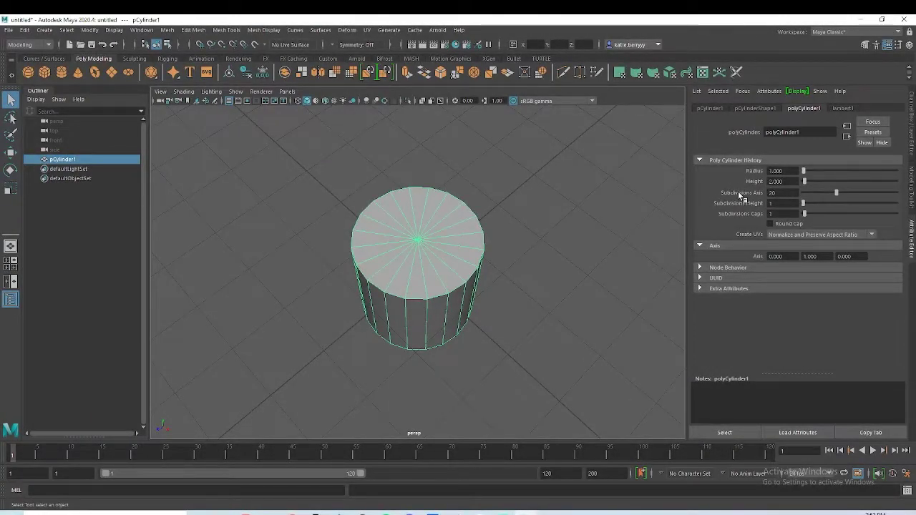
{"action": "left_click_drag", "start_coordinate": [783, 193], "coordinate": [752, 190]}
{"action": "type", "text": "8"}
{"action": "key", "text": "Return"}
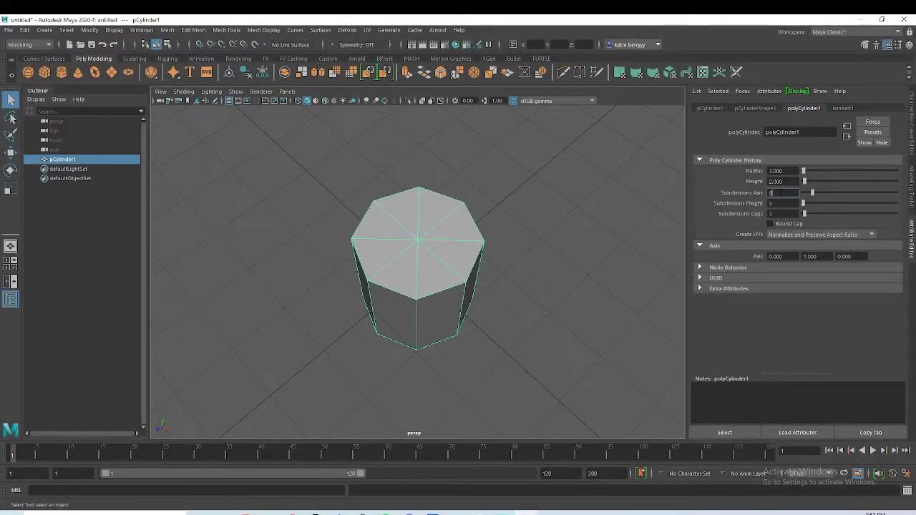
{"action": "type", "text": "12"}
{"action": "key", "text": "Return"}
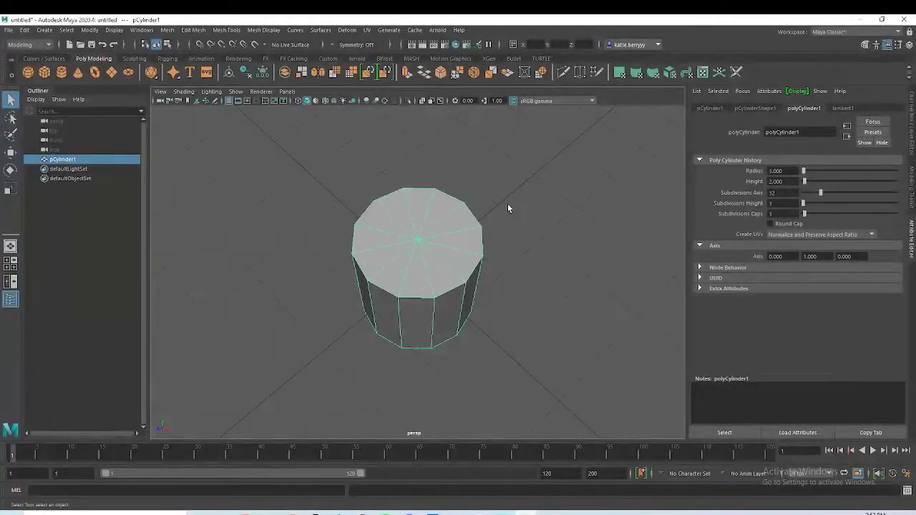
Step: Preview the cylinder with smoothing and return it to the unsmoothed display
{"action": "key", "text": "3"}
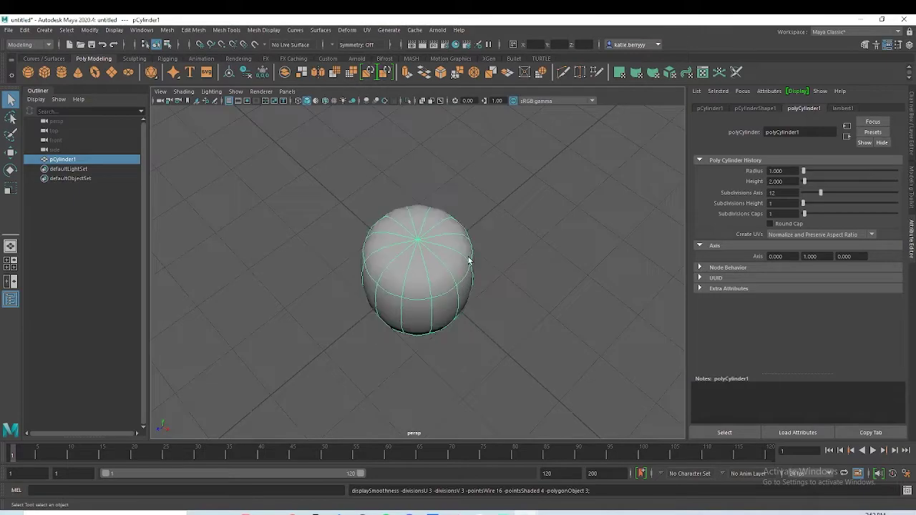
{"action": "left_click_drag", "start_coordinate": [476, 278], "coordinate": [444, 248], "text": "alt"}
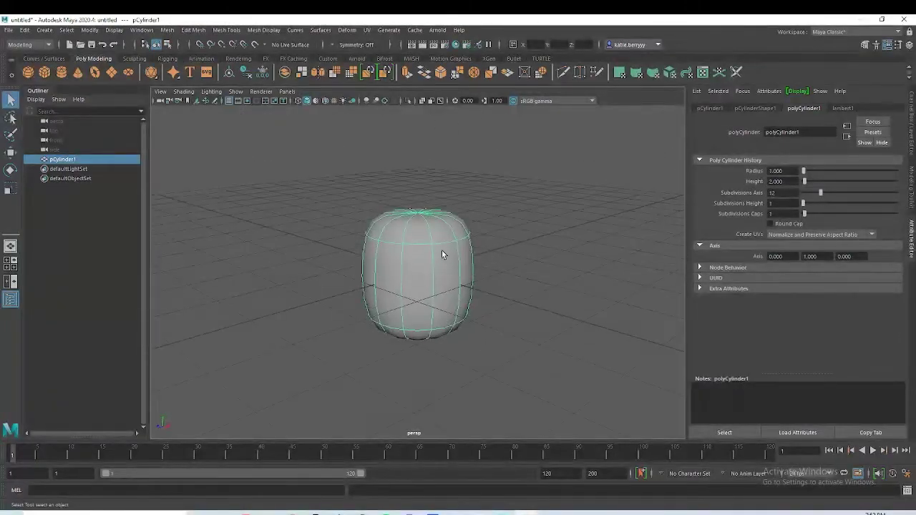
{"action": "key", "text": "1"}
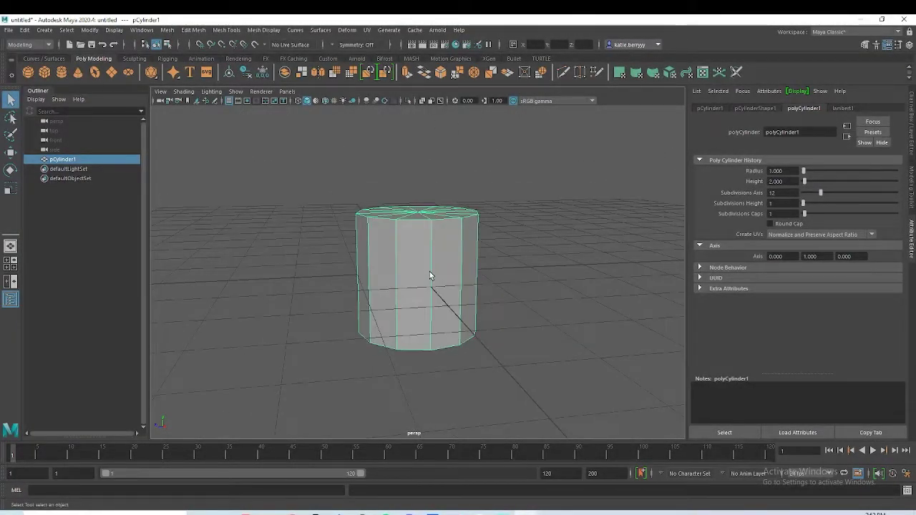
{"action": "key", "text": "3"}
{"action": "key", "text": "1"}
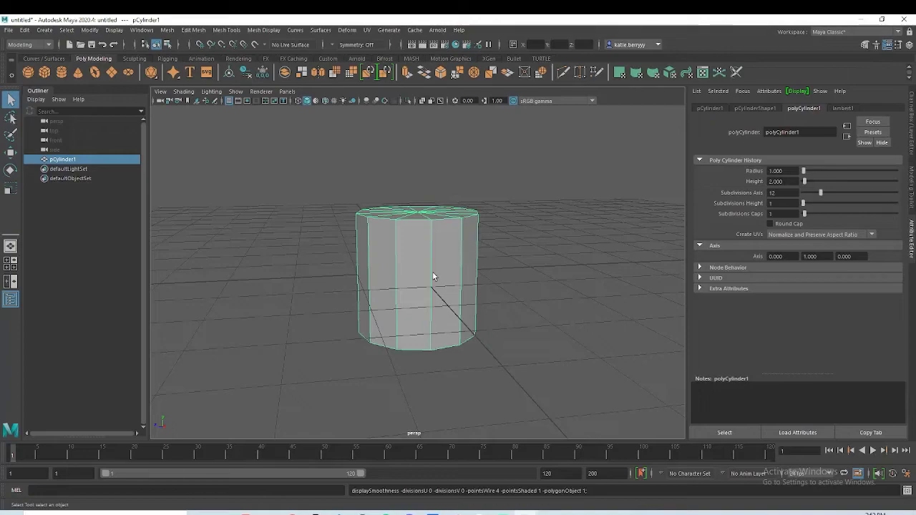
Step: Try adding cuts and edge loops around the cylinder's side with the Multi-Cut tool, and undo them
{"action": "right_click_drag", "start_coordinate": [439, 257], "coordinate": [372, 271], "text": "shift"}
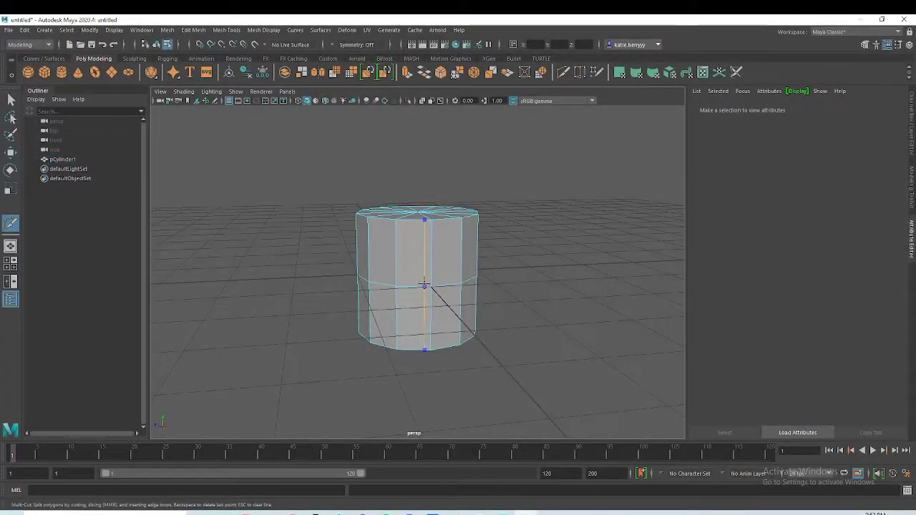
{"action": "left_click", "coordinate": [431, 219]}
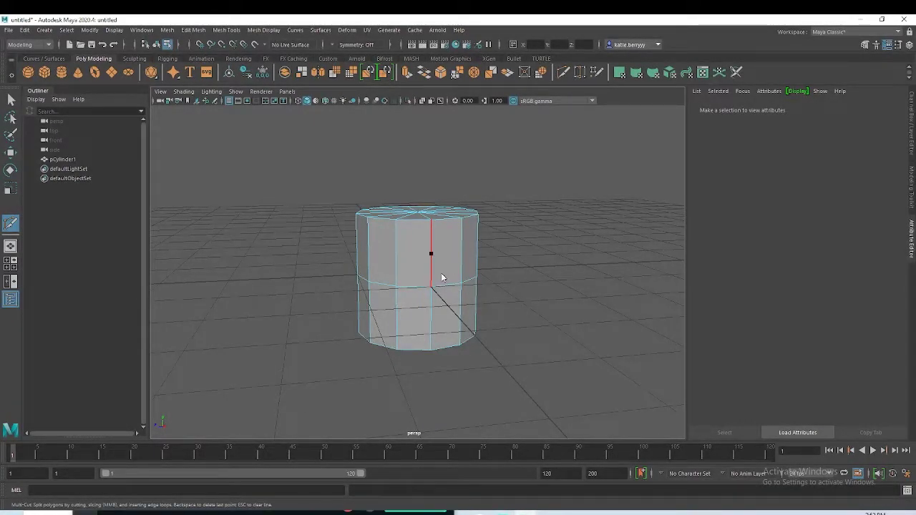
{"action": "right_click_drag", "start_coordinate": [441, 274], "coordinate": [377, 280], "text": "shift"}
{"action": "key", "text": "q"}
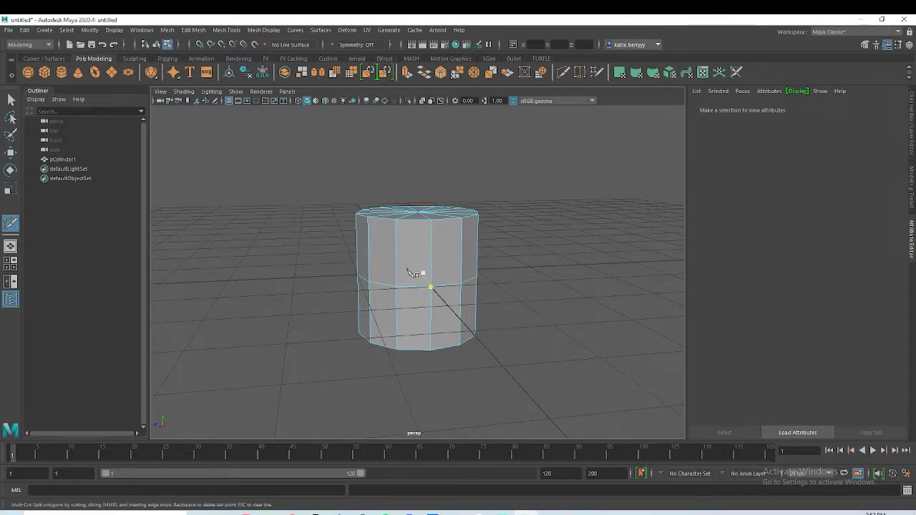
{"action": "key", "text": "ctrl+z"}
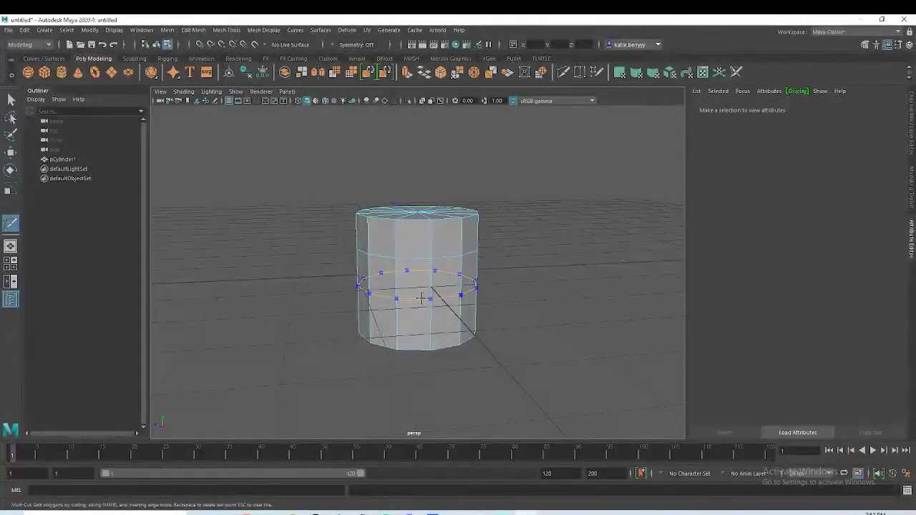
{"action": "key", "text": "ctrl+z"}
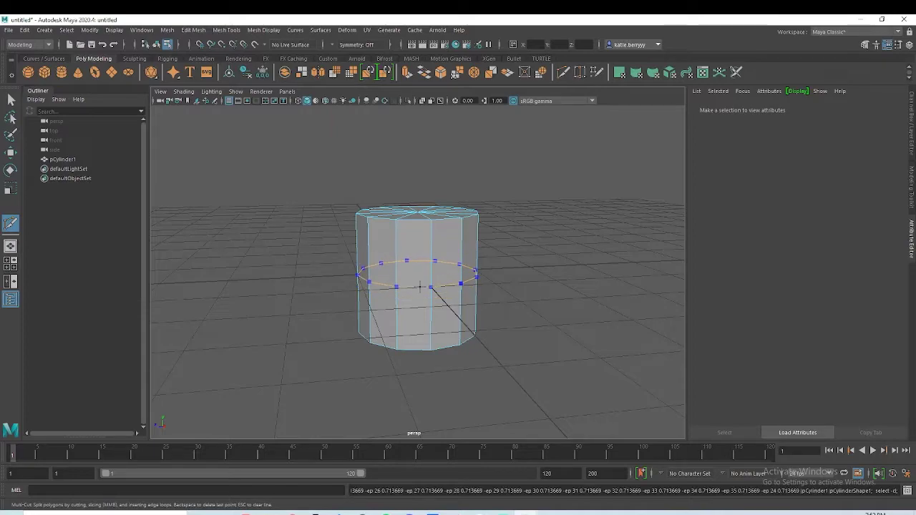
Step: Try inserting edge loops at the middle, lower and upper parts of the cylinder's side, and undo all three
{"action": "left_click", "coordinate": [421, 287], "text": "ctrl"}
{"action": "middle_click", "coordinate": [432, 317], "text": "ctrl"}
{"action": "middle_click", "coordinate": [432, 260], "text": "ctrl"}
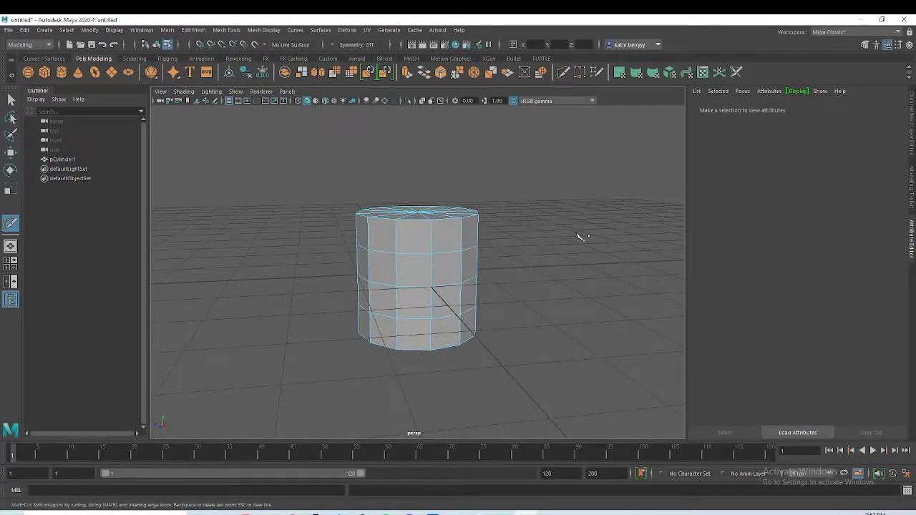
{"action": "key", "text": "ctrl+z"}
{"action": "key", "text": "ctrl+z"}
{"action": "key", "text": "ctrl+z"}
Step: Insert a single edge loop around the cylinder's mid-height with Multi-Cut and leave the tool
{"action": "middle_click", "coordinate": [403, 285], "text": "ctrl"}
{"action": "left_click", "coordinate": [457, 286], "text": "ctrl"}
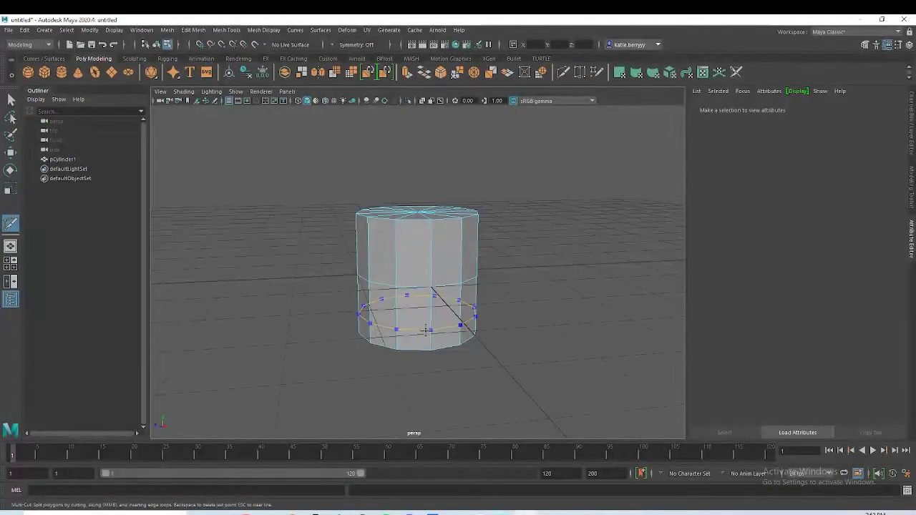
{"action": "key", "text": "q"}
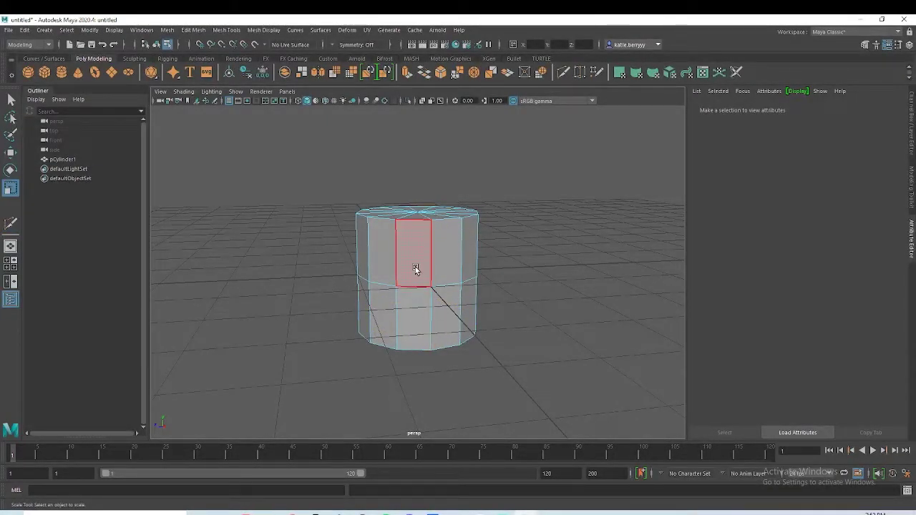
Step: In the front view, select the cylinder's top vertices and move them down towards the middle edge loop
{"action": "key", "text": "r"}
{"action": "right_click_drag", "start_coordinate": [429, 246], "coordinate": [445, 236]}
{"action": "mouse_move", "coordinate": [446, 341]}
{"action": "left_mouse_down", "text": "alt"}
{"action": "mouse_move", "coordinate": [462, 320]}
{"action": "mouse_move", "coordinate": [454, 309]}
{"action": "mouse_move", "coordinate": [442, 338]}
{"action": "left_mouse_up", "text": "alt"}
{"action": "left_click_drag", "start_coordinate": [409, 228], "coordinate": [419, 229], "text": "alt"}
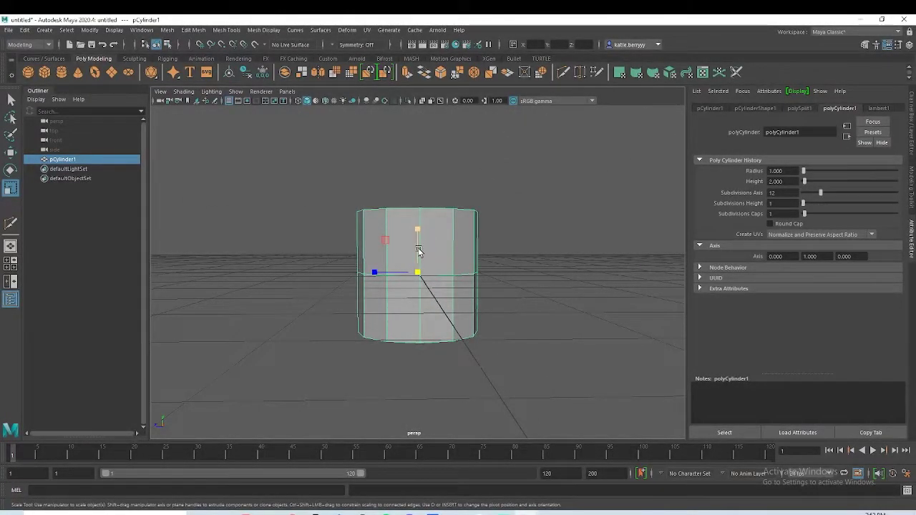
{"action": "key", "text": "space"}
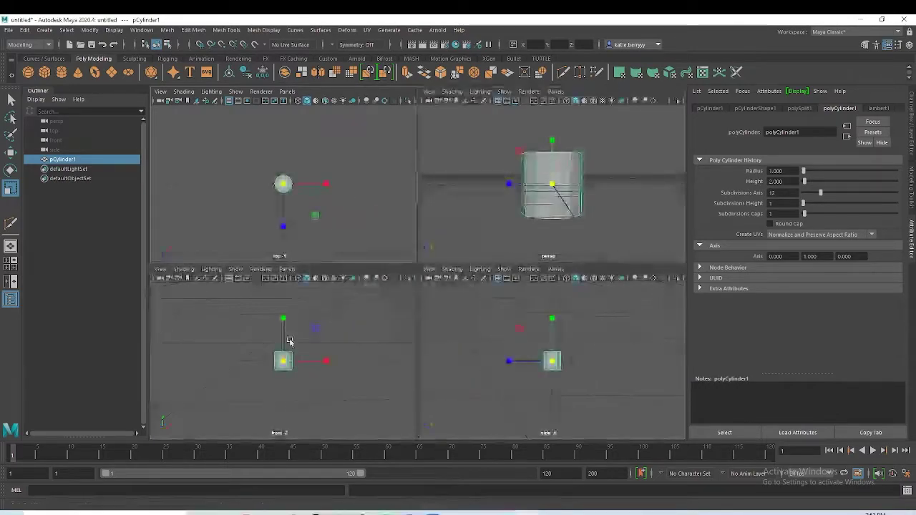
{"action": "key", "text": "space"}
{"action": "key", "text": "f"}
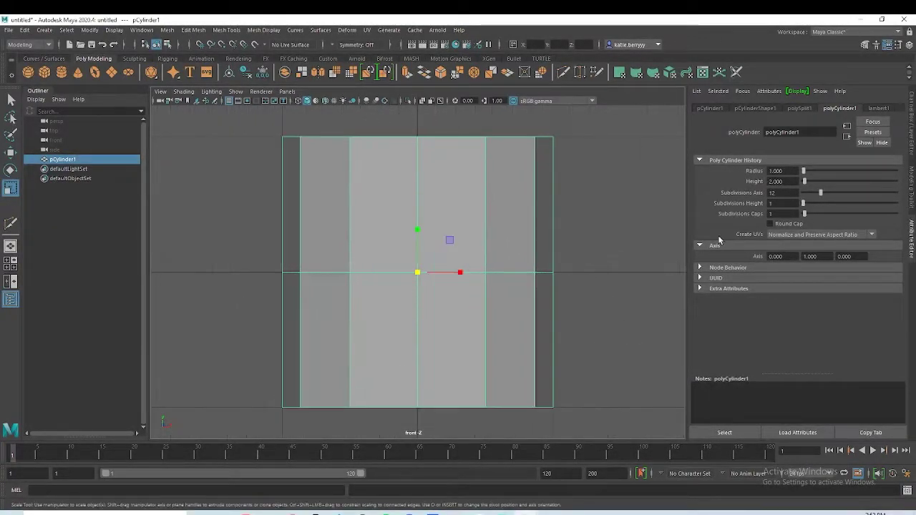
{"action": "right_click", "coordinate": [484, 195]}
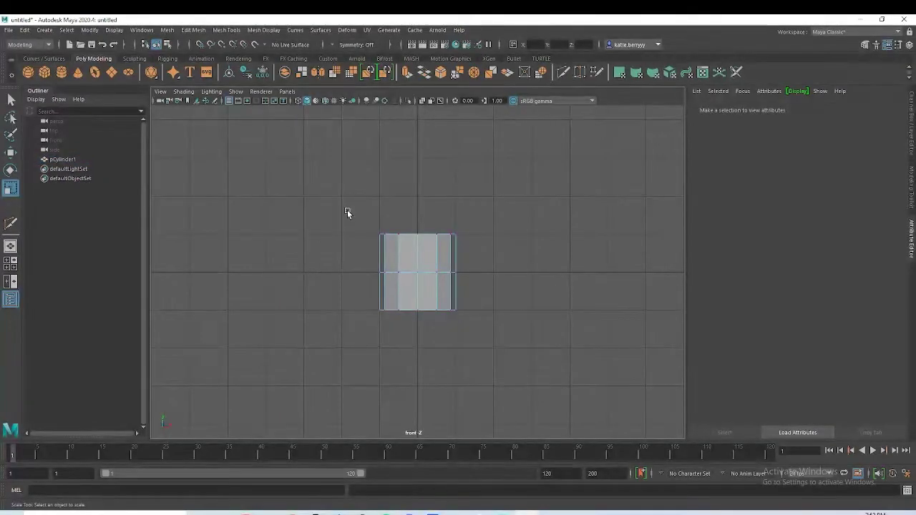
{"action": "left_click_drag", "start_coordinate": [348, 211], "coordinate": [485, 252]}
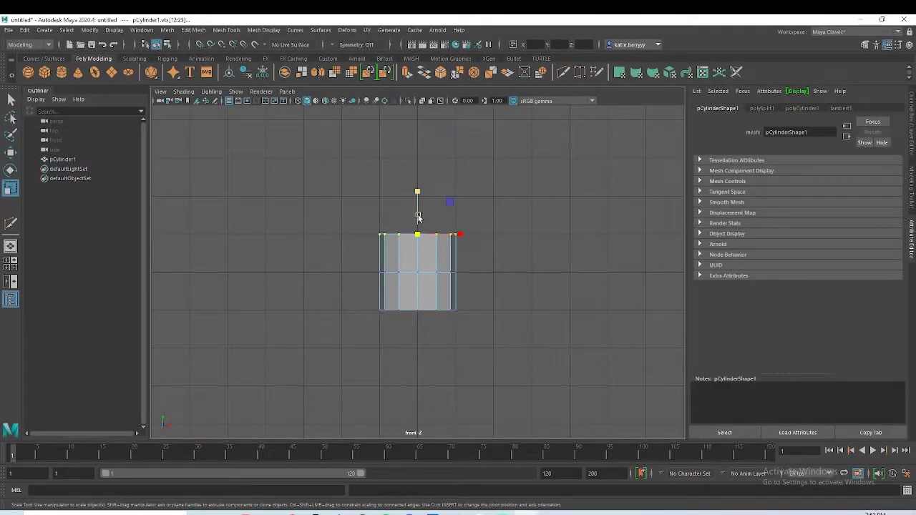
{"action": "key", "text": "w"}
{"action": "left_click_drag", "start_coordinate": [418, 213], "coordinate": [420, 205]}
Step: Move the bottom vertices up to about -0.03 in Y, just below the middle edge loop, and leave the smooth preview on
{"action": "left_click_drag", "start_coordinate": [455, 335], "coordinate": [379, 292]}
{"action": "left_click_drag", "start_coordinate": [417, 267], "coordinate": [421, 243]}
{"action": "scroll", "coordinate": [573, 222], "scroll_direction": "up", "scroll_amount": 4}
{"action": "key", "text": "3"}
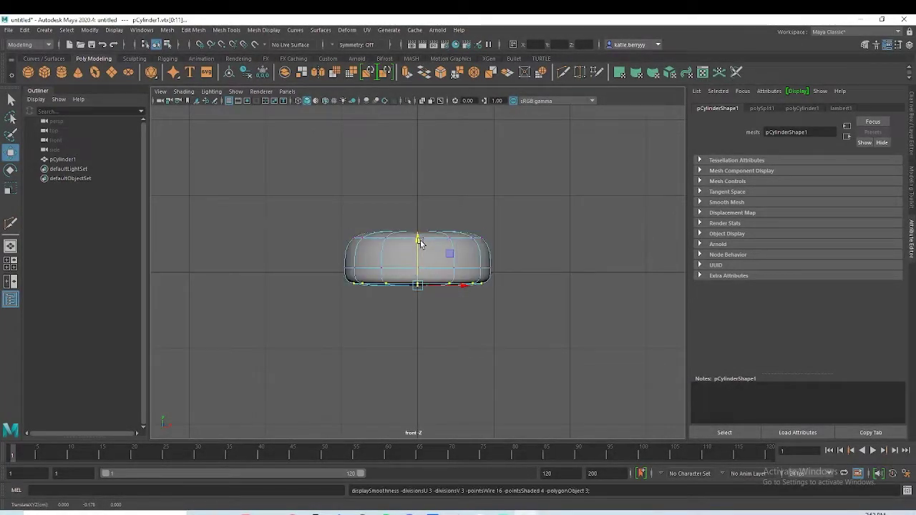
{"action": "key", "text": "1"}
{"action": "left_click_drag", "start_coordinate": [420, 241], "coordinate": [418, 235]}
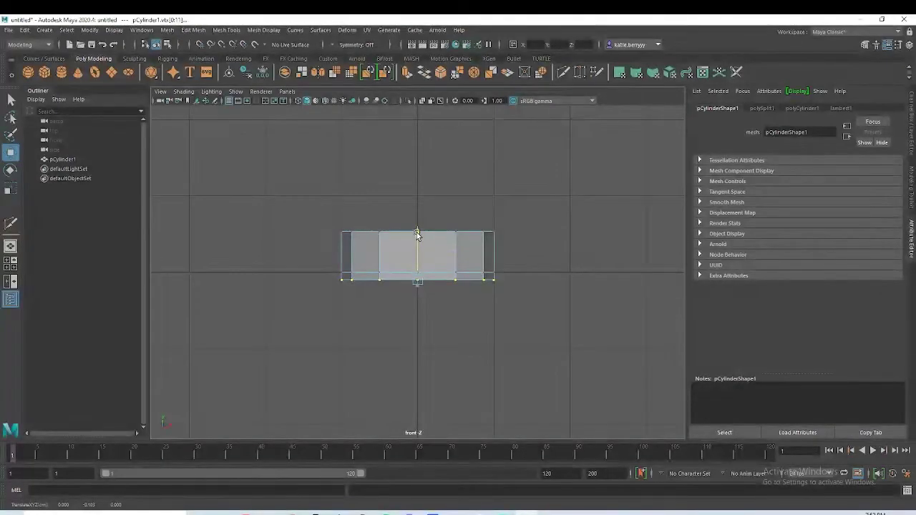
{"action": "key", "text": "3"}
{"action": "key", "text": "1"}
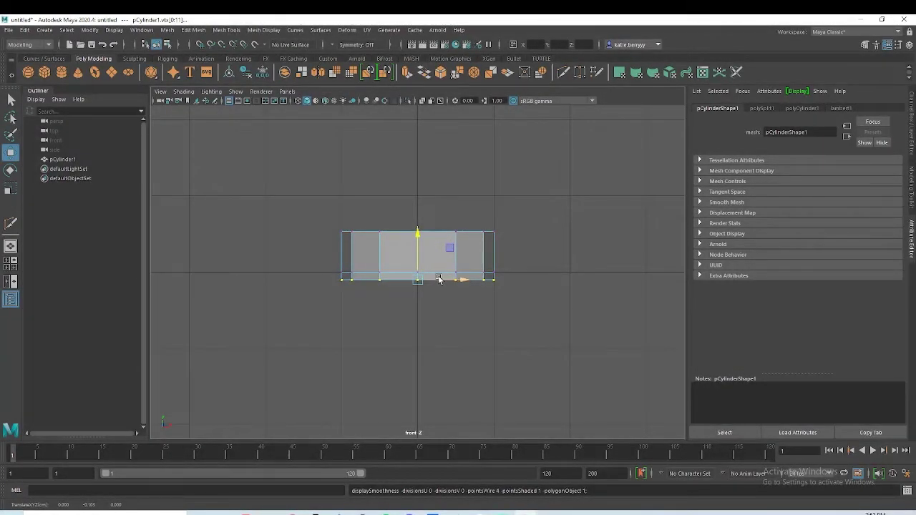
{"action": "key", "text": "3"}
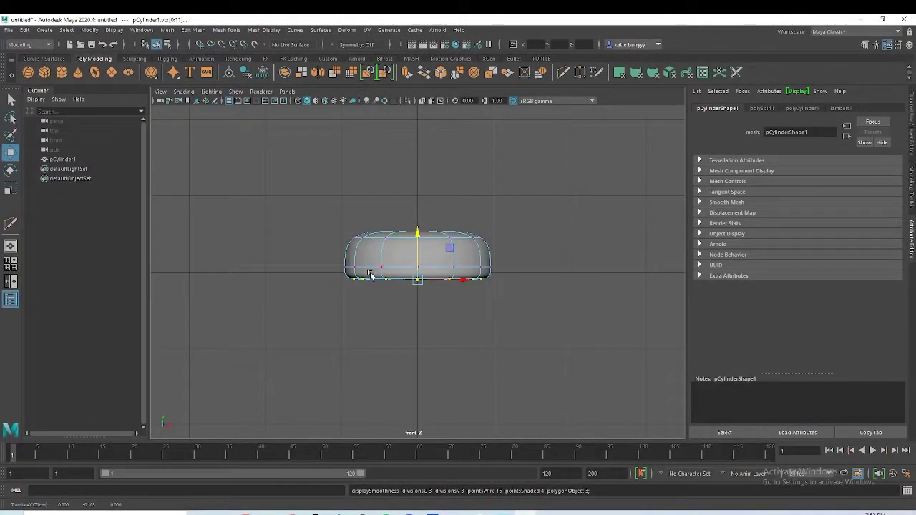
{"action": "mouse_move", "coordinate": [419, 237]}
{"action": "left_mouse_down"}
{"action": "mouse_move", "coordinate": [417, 219]}
{"action": "mouse_move", "coordinate": [418, 232]}
{"action": "left_mouse_up"}
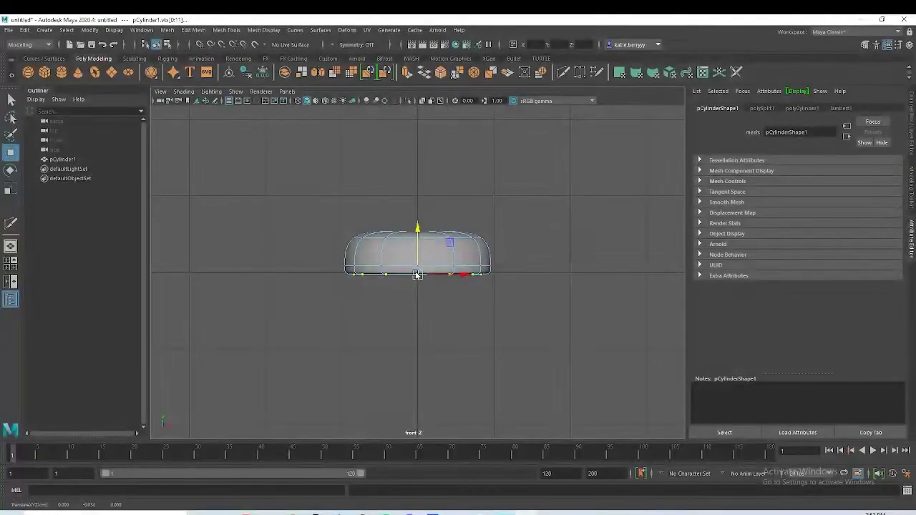
Step: In the perspective view, extrude the top cap faces of the disc with an offset of about 0.17
{"action": "key", "text": "space"}
{"action": "key", "text": "f"}
{"action": "key", "text": "space"}
{"action": "left_click_drag", "start_coordinate": [443, 318], "coordinate": [434, 344], "text": "alt"}
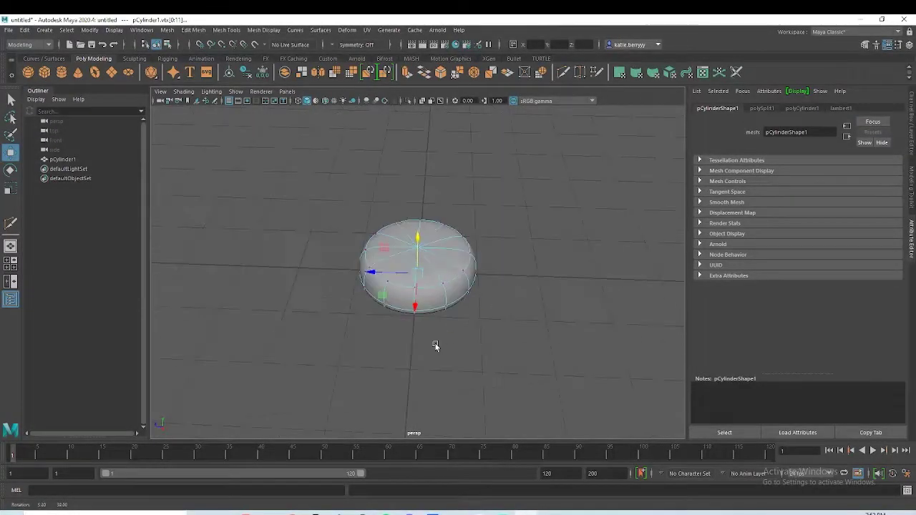
{"action": "left_click_drag", "start_coordinate": [469, 349], "coordinate": [435, 300], "text": "alt"}
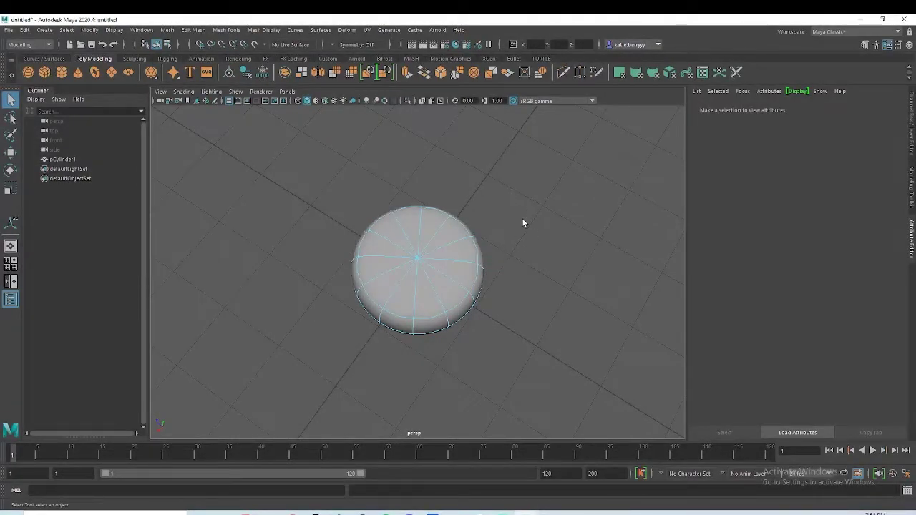
{"action": "mouse_move", "coordinate": [496, 344]}
{"action": "left_mouse_down", "text": "alt"}
{"action": "mouse_move", "coordinate": [493, 387]}
{"action": "mouse_move", "coordinate": [487, 216]}
{"action": "mouse_move", "coordinate": [497, 318]}
{"action": "mouse_move", "coordinate": [445, 306]}
{"action": "left_mouse_up", "text": "alt"}
{"action": "mouse_move", "coordinate": [451, 267]}
{"action": "left_mouse_down"}
{"action": "mouse_move", "coordinate": [410, 268]}
{"action": "mouse_move", "coordinate": [399, 226]}
{"action": "mouse_move", "coordinate": [463, 262]}
{"action": "left_mouse_up"}
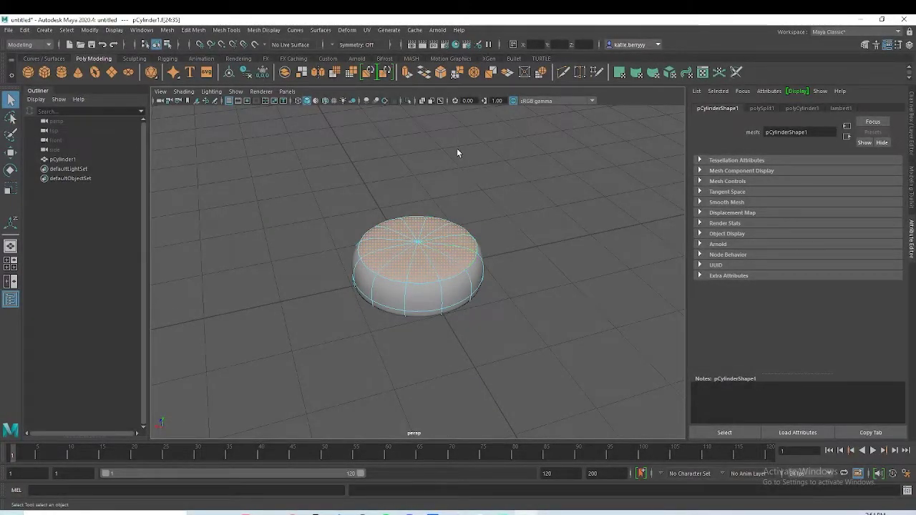
{"action": "key", "text": "ctrl+e"}
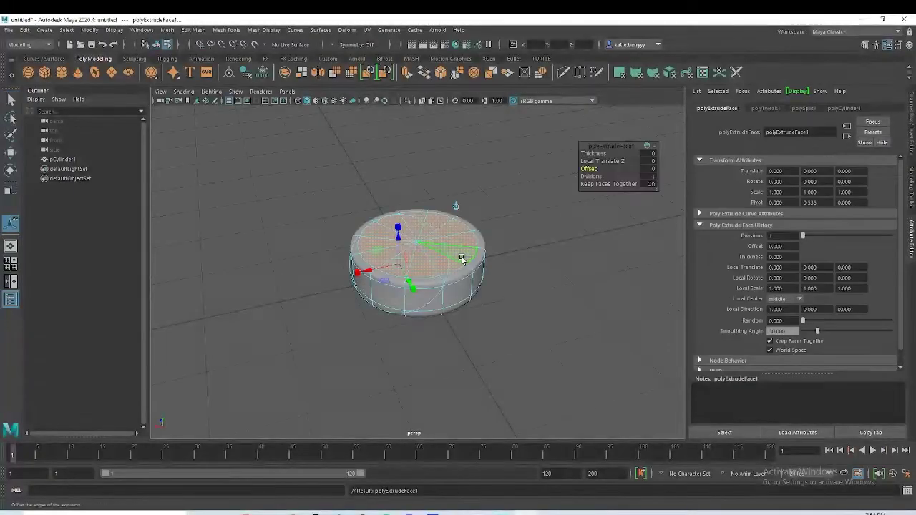
{"action": "mouse_move", "coordinate": [590, 166]}
{"action": "left_mouse_down"}
{"action": "mouse_move", "coordinate": [605, 165]}
{"action": "mouse_move", "coordinate": [595, 167]}
{"action": "left_mouse_up"}
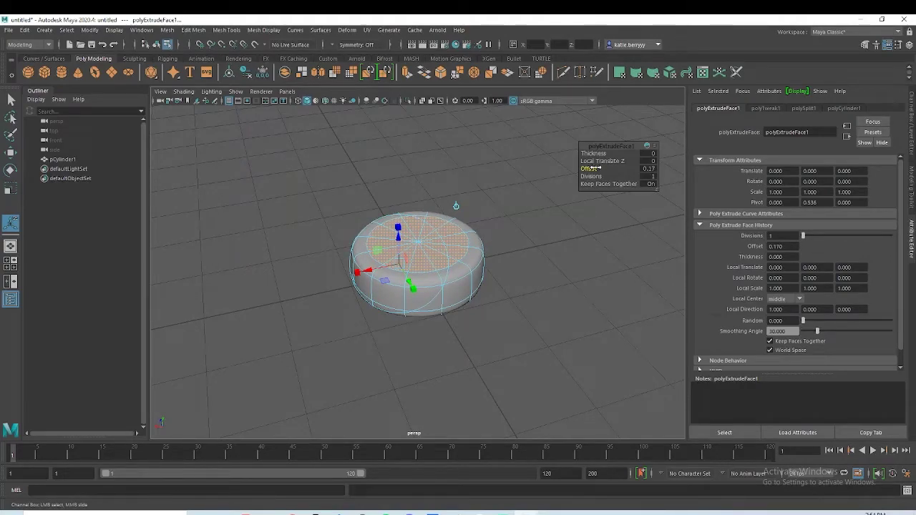
{"action": "left_click", "coordinate": [511, 250]}
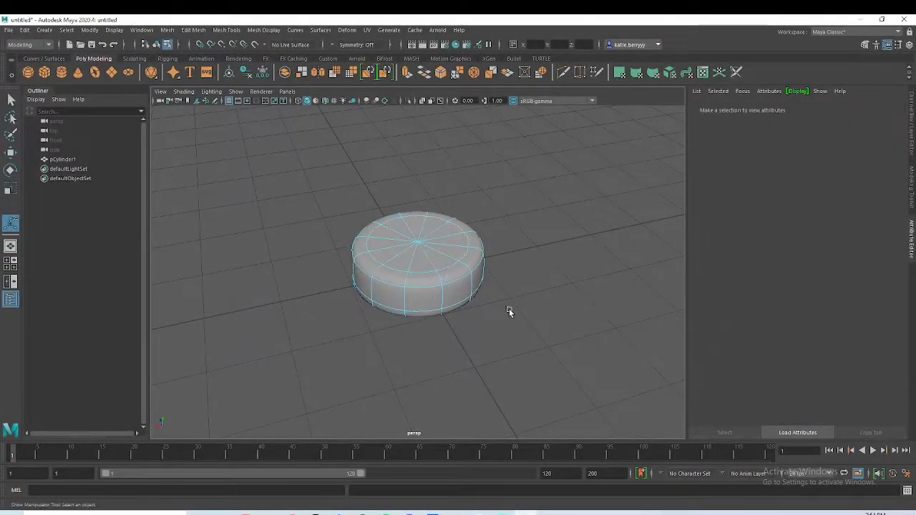
Step: Return to object mode with the whole disc selected for scaling
{"action": "left_click_drag", "start_coordinate": [511, 311], "coordinate": [421, 293], "text": "alt"}
{"action": "right_click_drag", "start_coordinate": [423, 249], "coordinate": [460, 237]}
{"action": "left_click_drag", "start_coordinate": [469, 299], "coordinate": [418, 322], "text": "alt"}
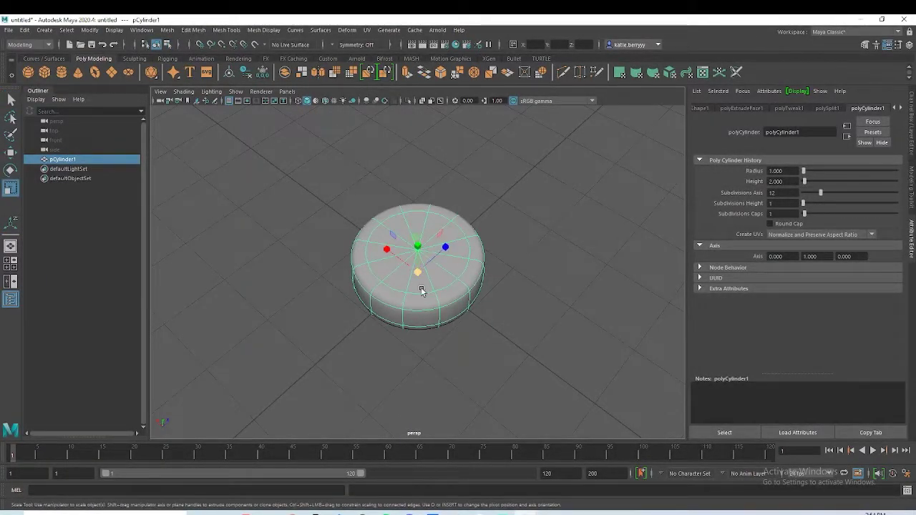
Step: Scale the whole disc uniformly to about 1.6 and keep it selected
{"action": "left_click_drag", "start_coordinate": [444, 312], "coordinate": [480, 249], "text": "alt"}
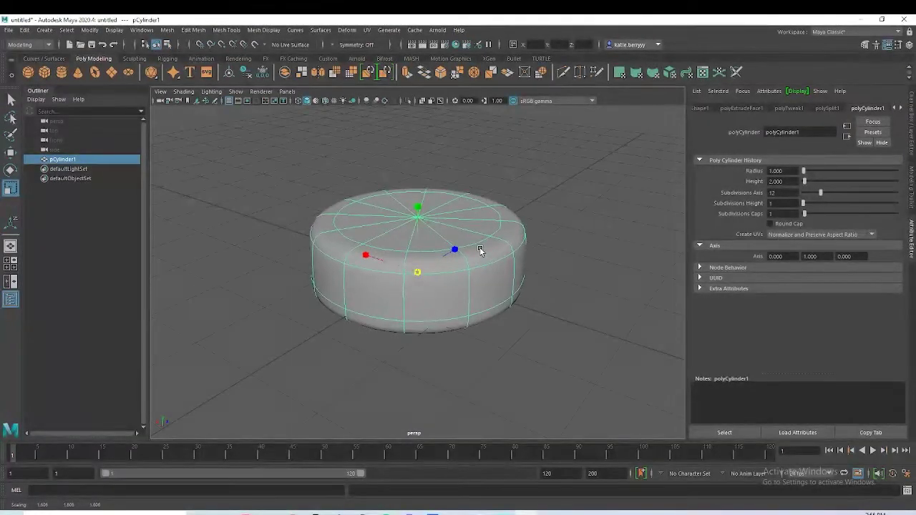
{"action": "mouse_move", "coordinate": [491, 315]}
{"action": "left_mouse_down", "text": "alt"}
{"action": "mouse_move", "coordinate": [501, 271]}
{"action": "mouse_move", "coordinate": [478, 267]}
{"action": "mouse_move", "coordinate": [502, 308]}
{"action": "left_mouse_up", "text": "alt"}
{"action": "left_click", "coordinate": [544, 266]}
{"action": "left_click_drag", "start_coordinate": [521, 260], "coordinate": [446, 264], "text": "alt"}
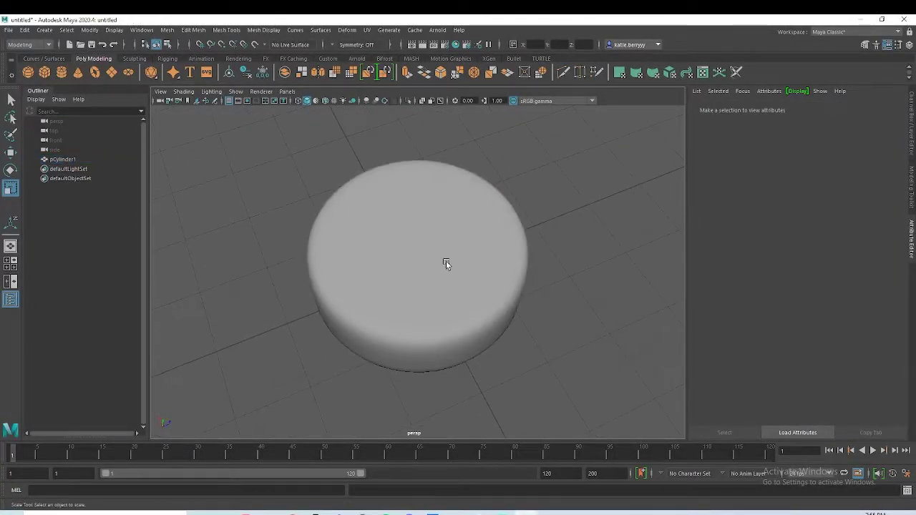
{"action": "left_click", "coordinate": [446, 265]}
{"action": "left_click_drag", "start_coordinate": [448, 332], "coordinate": [473, 312], "text": "alt"}
{"action": "left_click", "coordinate": [526, 211]}
{"action": "left_click_drag", "start_coordinate": [508, 272], "coordinate": [530, 336], "text": "alt"}
{"action": "left_click", "coordinate": [444, 239]}
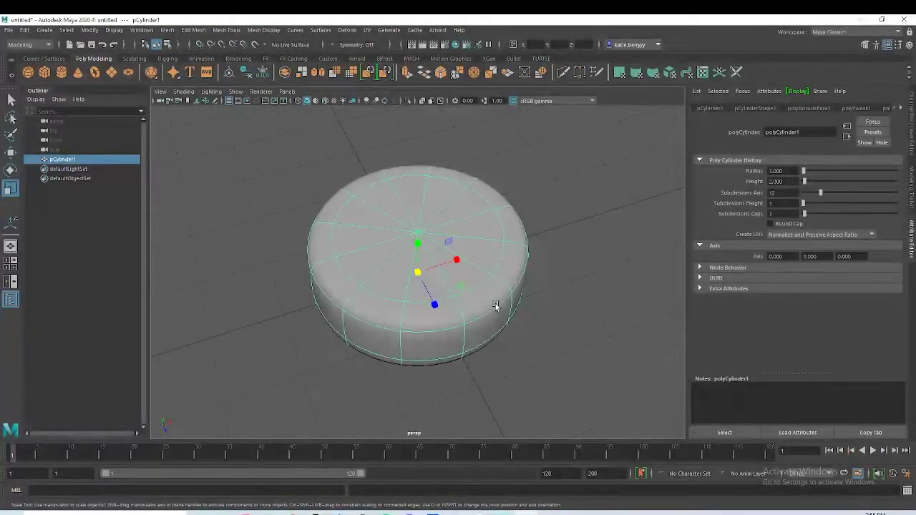
Step: In the front view, select the disc's upper vertices and move them down to about 0.315 in Y to flatten the disc
{"action": "right_click", "coordinate": [439, 214]}
{"action": "left_click_drag", "start_coordinate": [441, 216], "coordinate": [466, 225], "text": "alt"}
{"action": "right_click", "coordinate": [466, 224]}
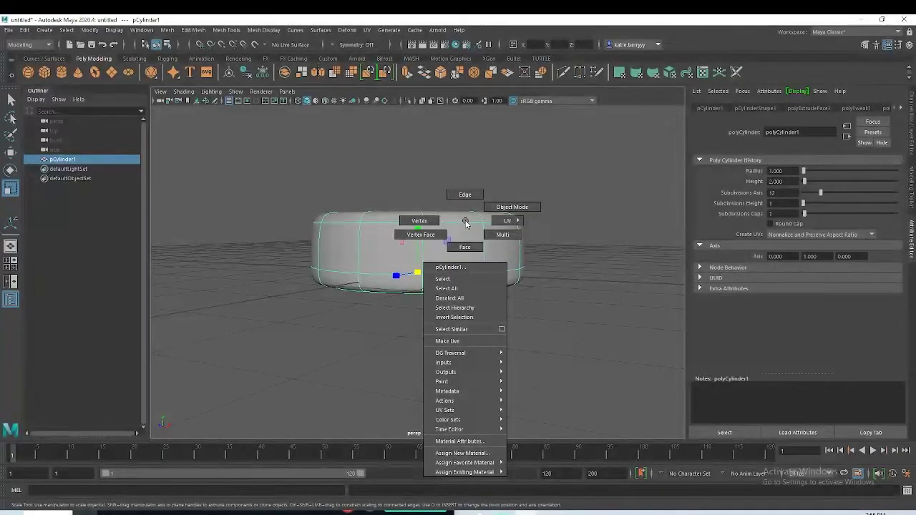
{"action": "right_click_drag", "start_coordinate": [459, 224], "coordinate": [421, 221]}
{"action": "middle_click_drag", "start_coordinate": [516, 271], "coordinate": [513, 287], "text": "alt"}
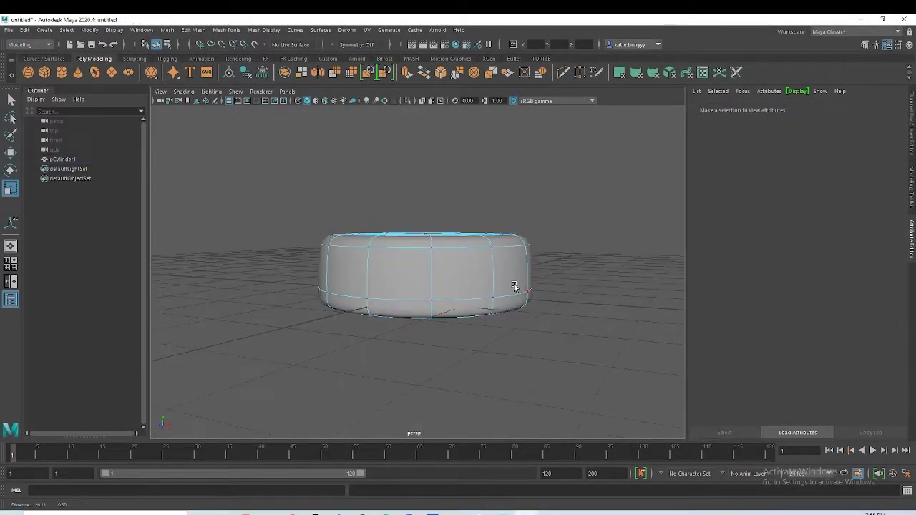
{"action": "left_click_drag", "start_coordinate": [513, 287], "coordinate": [445, 270], "text": "alt"}
{"action": "key", "text": "space"}
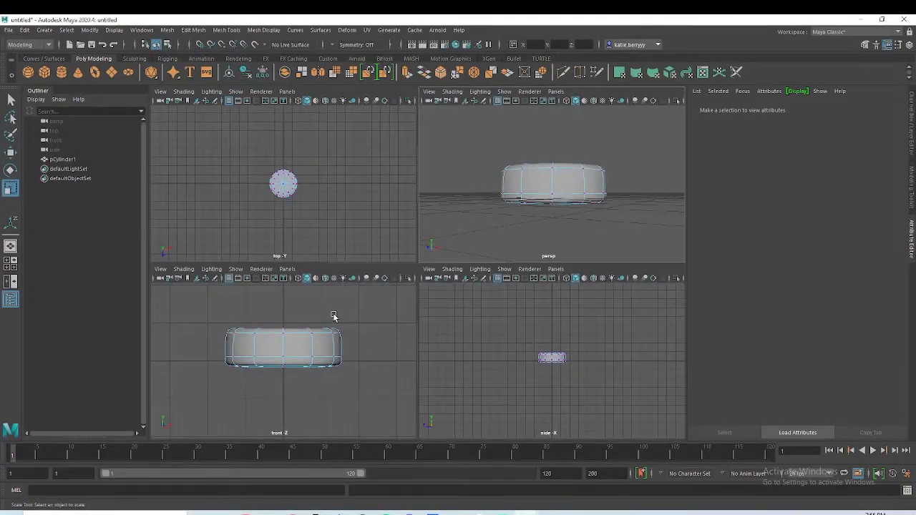
{"action": "key", "text": "space"}
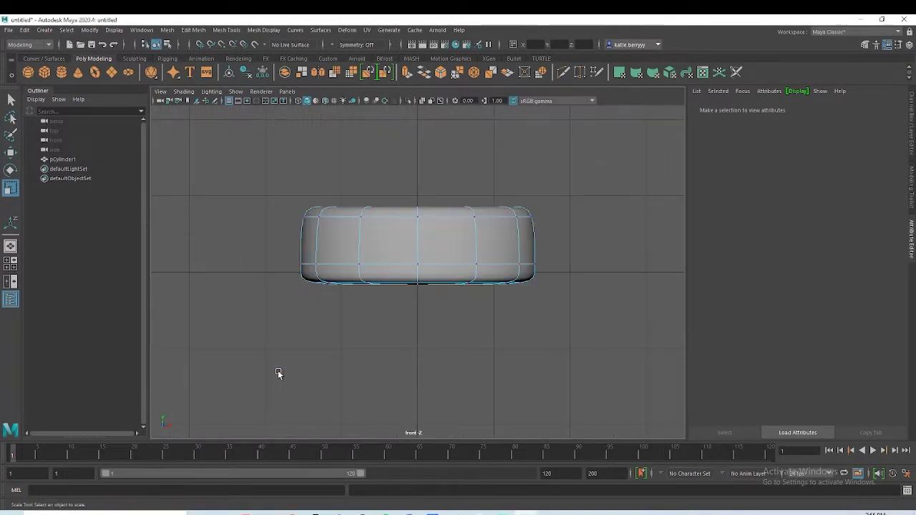
{"action": "left_click_drag", "start_coordinate": [272, 164], "coordinate": [548, 236]}
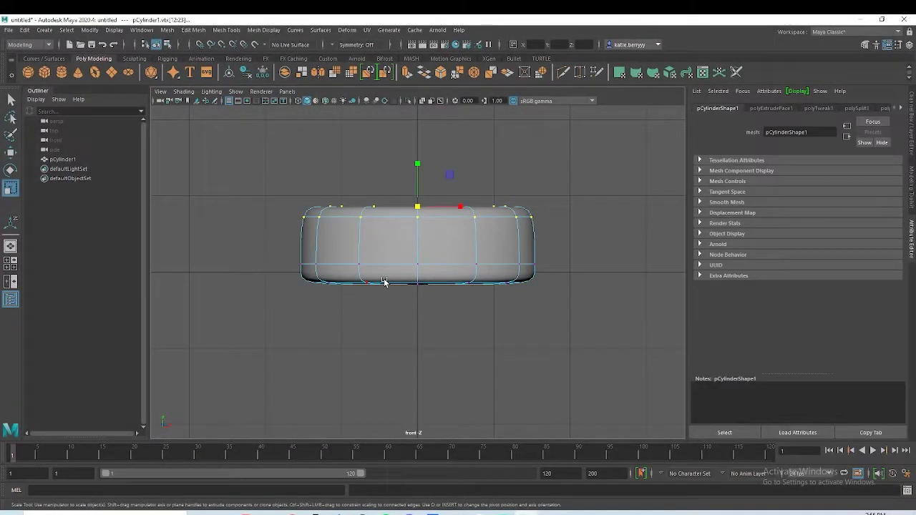
{"action": "key", "text": "w"}
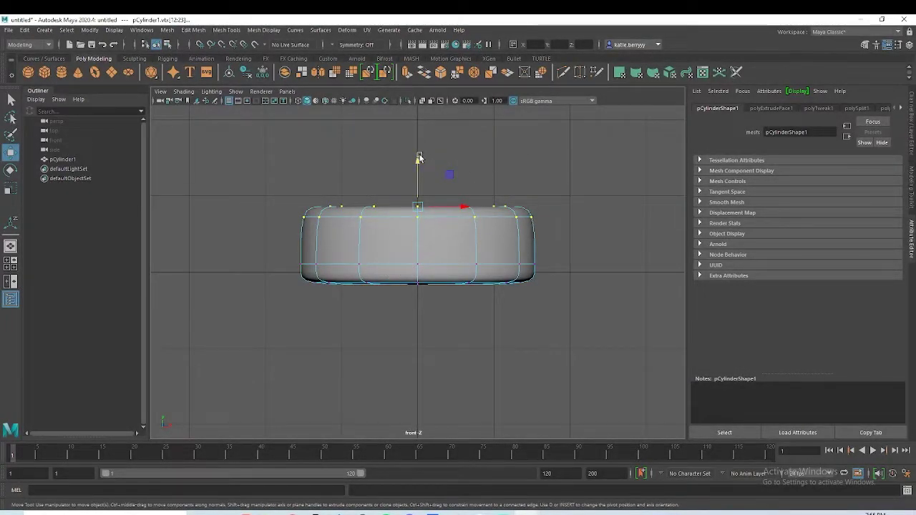
{"action": "left_click_drag", "start_coordinate": [419, 157], "coordinate": [438, 199]}
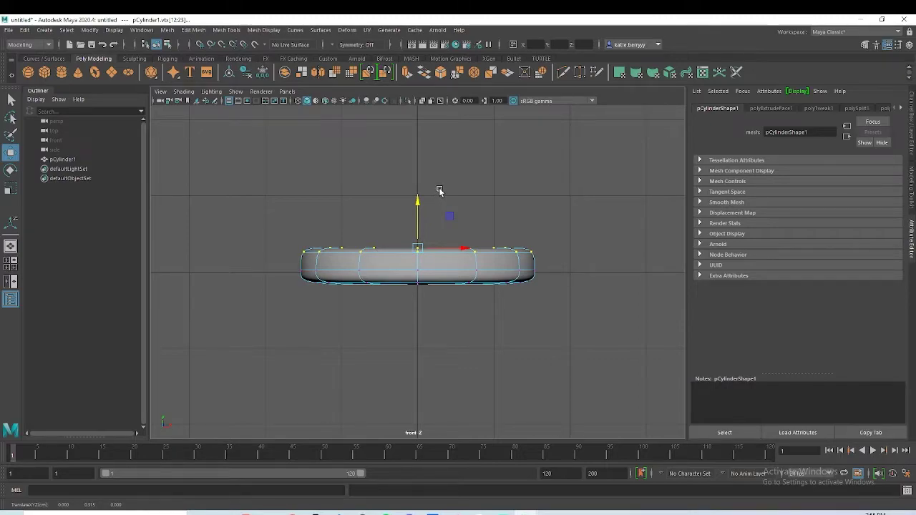
Step: In the perspective view, switch the disc to face selection and select all the inner top cap faces
{"action": "key", "text": "space"}
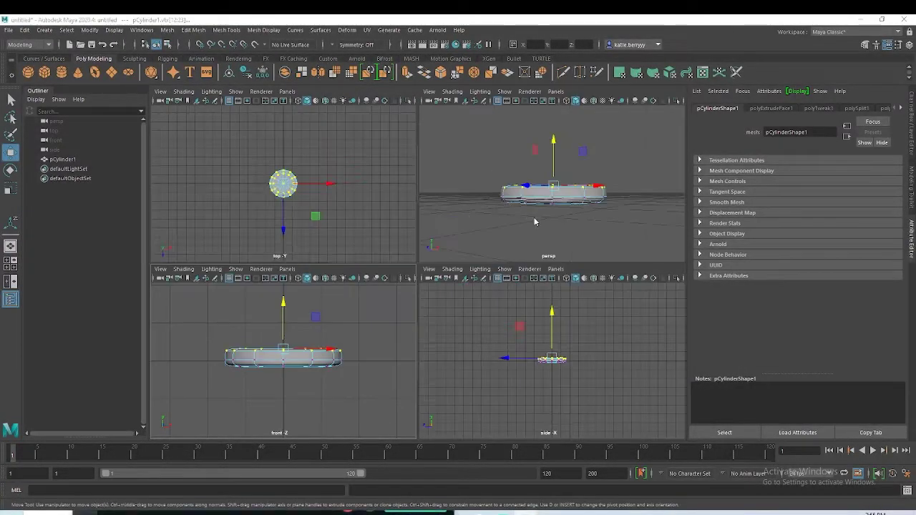
{"action": "key", "text": "space"}
{"action": "left_click_drag", "start_coordinate": [448, 365], "coordinate": [419, 337], "text": "alt"}
{"action": "left_click", "coordinate": [432, 290]}
{"action": "left_click_drag", "start_coordinate": [431, 291], "coordinate": [442, 271], "text": "alt"}
{"action": "right_click_drag", "start_coordinate": [441, 270], "coordinate": [443, 289]}
{"action": "key", "text": "q"}
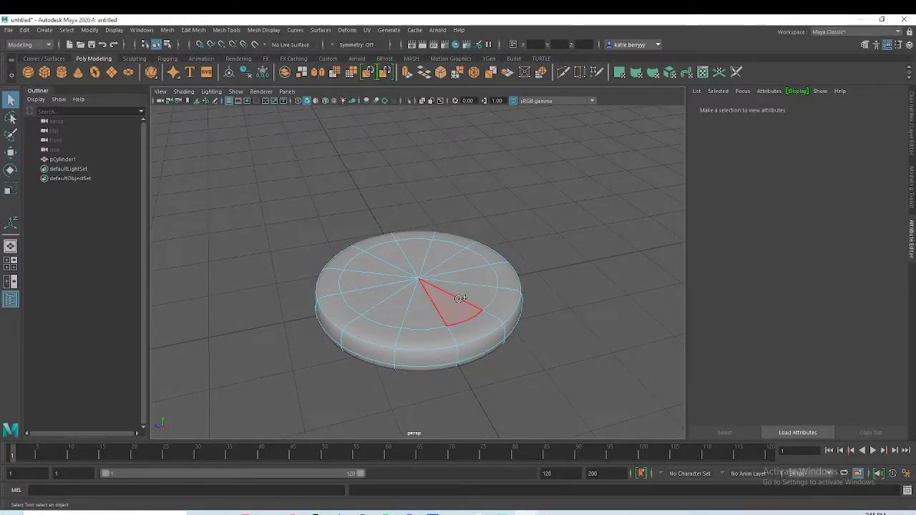
{"action": "left_click_drag", "start_coordinate": [404, 252], "coordinate": [433, 309]}
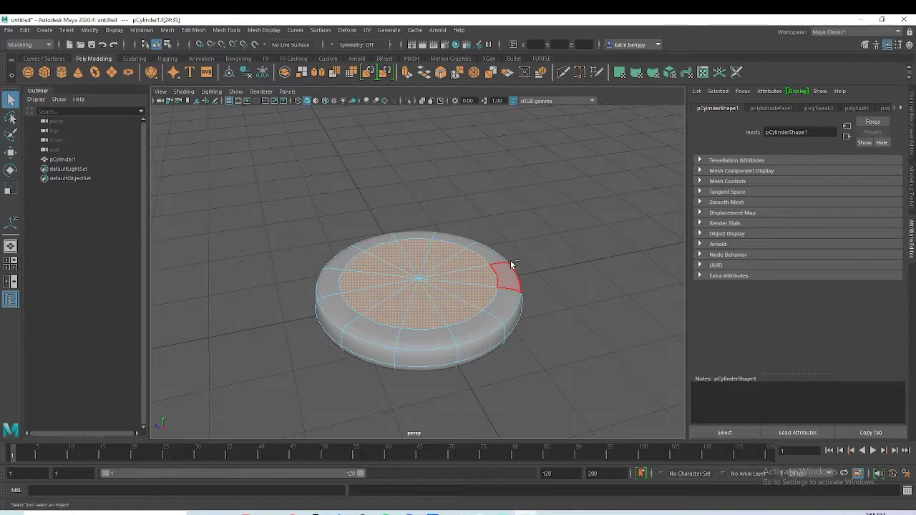
Step: Extrude the selected cap faces, sink them to about 0.09 in Y to leave a raised rim, and widen them slightly
{"action": "key", "text": "ctrl+e"}
{"action": "key", "text": "w"}
{"action": "left_click_drag", "start_coordinate": [461, 347], "coordinate": [436, 348], "text": "alt"}
{"action": "left_click_drag", "start_coordinate": [436, 302], "coordinate": [420, 252], "text": "alt"}
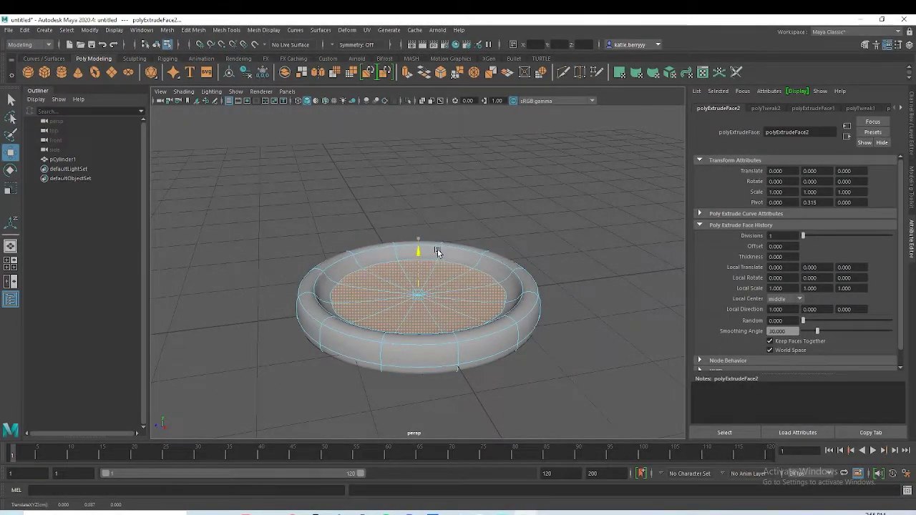
{"action": "key", "text": "1"}
{"action": "left_click_drag", "start_coordinate": [423, 301], "coordinate": [477, 321], "text": "alt"}
{"action": "key", "text": "3"}
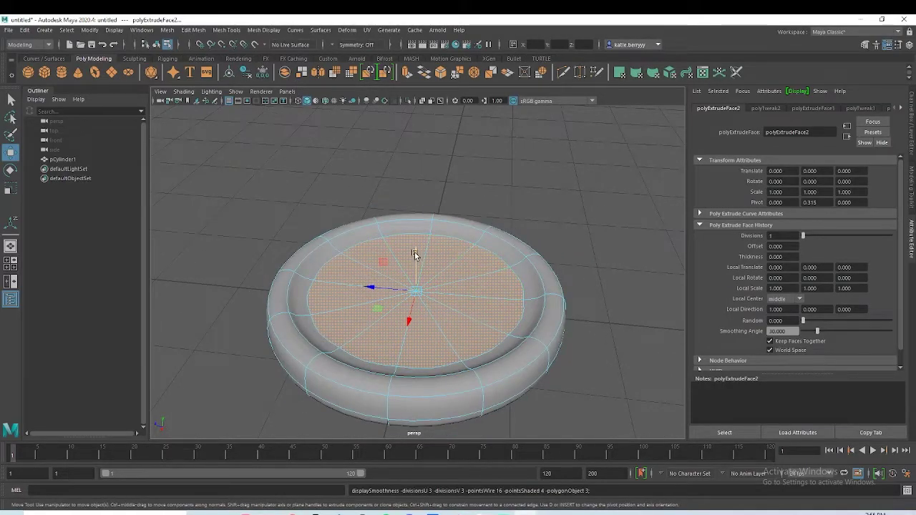
{"action": "mouse_move", "coordinate": [415, 255]}
{"action": "left_mouse_down"}
{"action": "mouse_move", "coordinate": [423, 260]}
{"action": "mouse_move", "coordinate": [419, 245]}
{"action": "mouse_move", "coordinate": [425, 257]}
{"action": "left_mouse_up"}
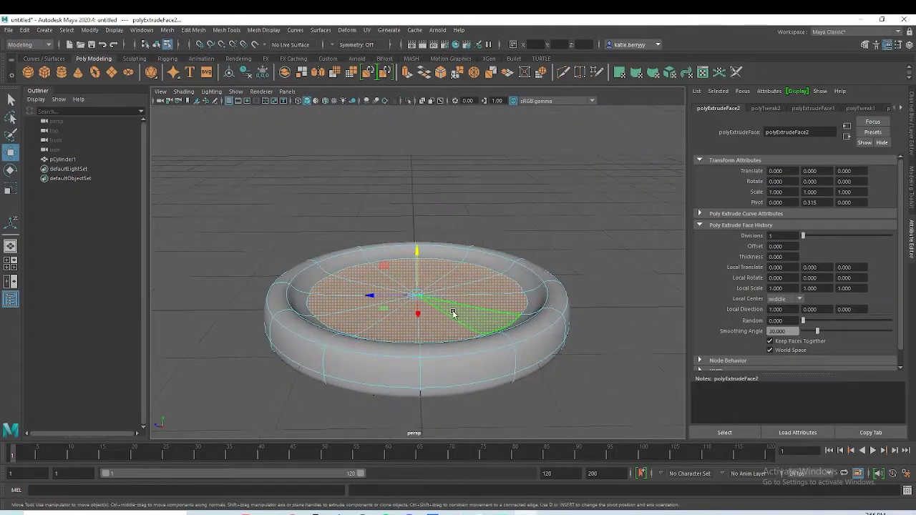
{"action": "key", "text": "r"}
{"action": "mouse_move", "coordinate": [417, 296]}
{"action": "left_mouse_down"}
{"action": "mouse_move", "coordinate": [444, 285]}
{"action": "mouse_move", "coordinate": [417, 290]}
{"action": "mouse_move", "coordinate": [425, 285]}
{"action": "left_mouse_up"}
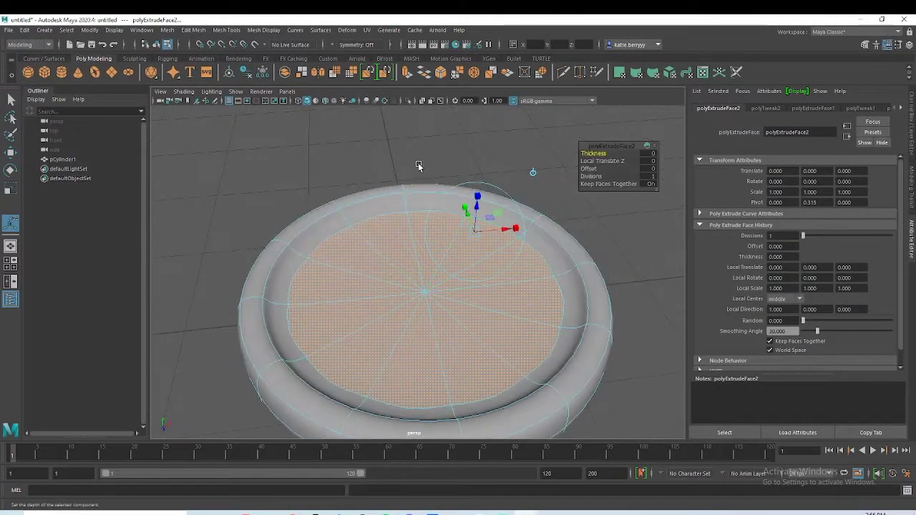
Step: Deselect the cap faces, switch the disc to vertex editing and start the Multi-Cut tool
{"action": "left_click", "coordinate": [420, 164]}
{"action": "left_click_drag", "start_coordinate": [468, 273], "coordinate": [481, 241], "text": "alt"}
{"action": "right_click_drag", "start_coordinate": [481, 240], "coordinate": [426, 240]}
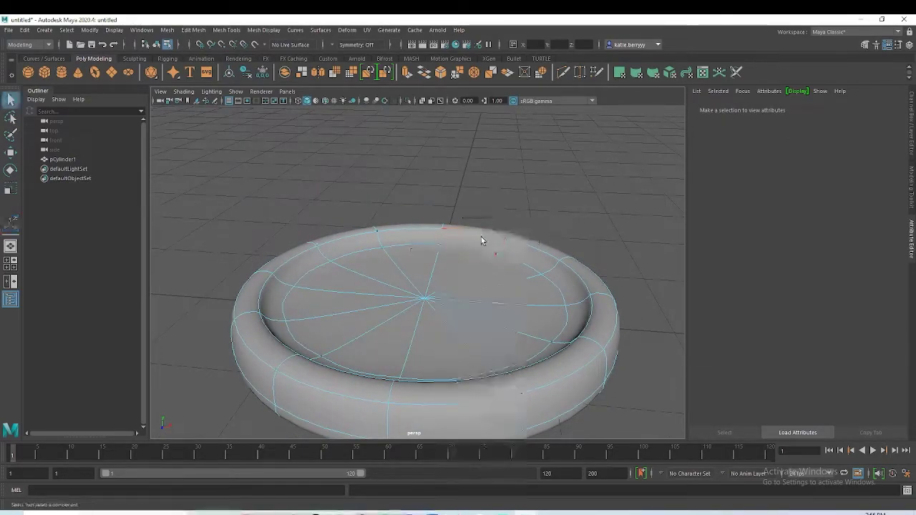
{"action": "right_click_drag", "start_coordinate": [493, 235], "coordinate": [438, 239], "text": "shift"}
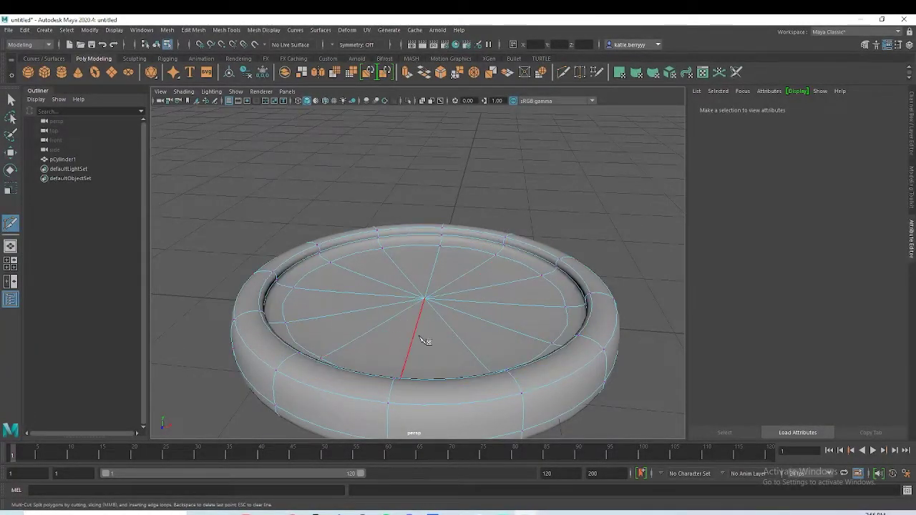
{"action": "left_click_drag", "start_coordinate": [426, 338], "coordinate": [335, 328], "text": "alt"}
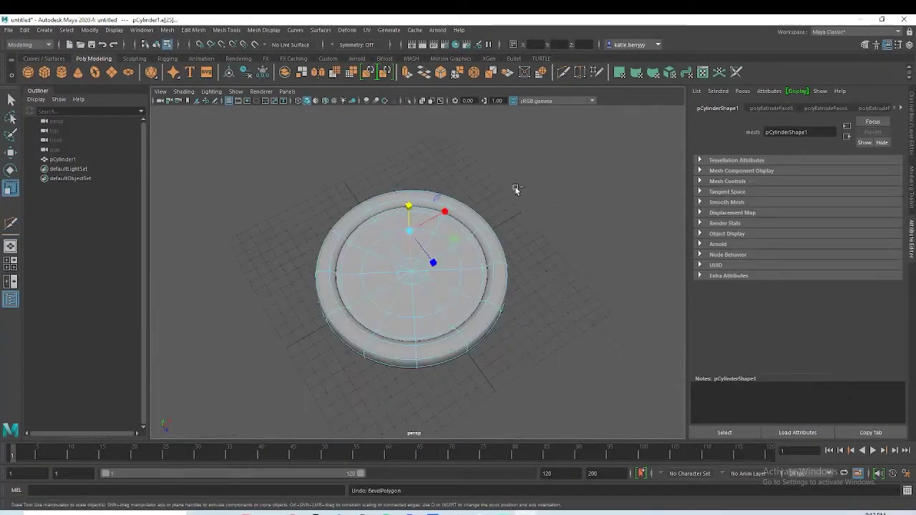
Step: Clear the selection and select all the radial edges running from the disc's centre across the rim
{"action": "left_click", "coordinate": [534, 189]}
{"action": "left_click_drag", "start_coordinate": [555, 300], "coordinate": [502, 315], "text": "alt"}
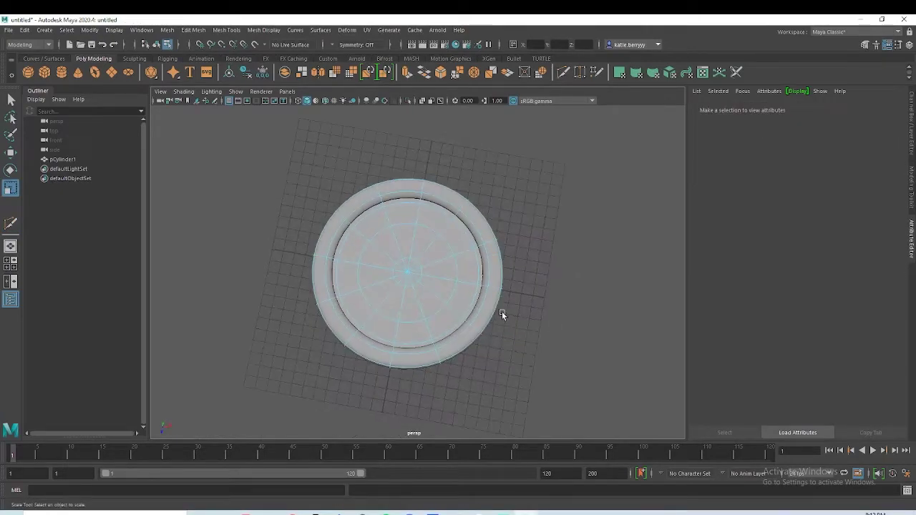
{"action": "left_click", "coordinate": [416, 217]}
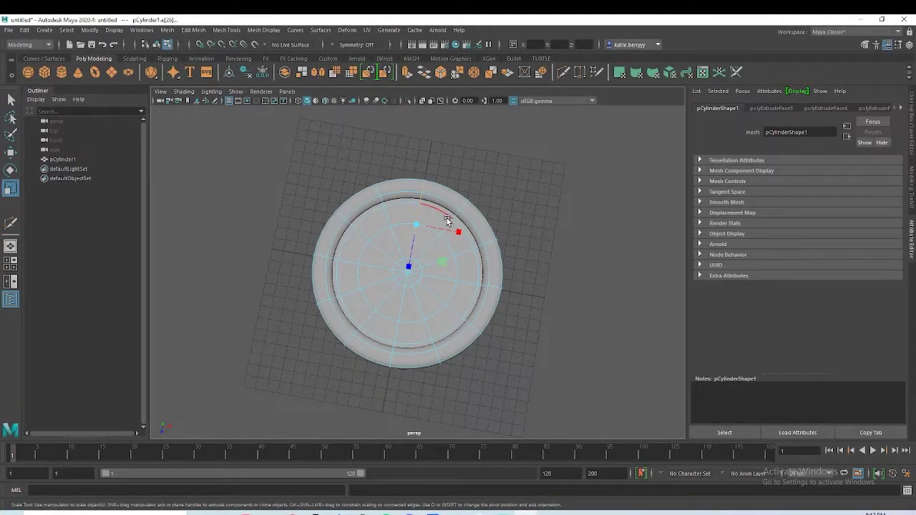
{"action": "left_click", "coordinate": [389, 217], "text": "shift"}
{"action": "left_click", "coordinate": [356, 236], "text": "shift"}
{"action": "left_click_drag", "start_coordinate": [497, 342], "coordinate": [529, 294], "text": "alt"}
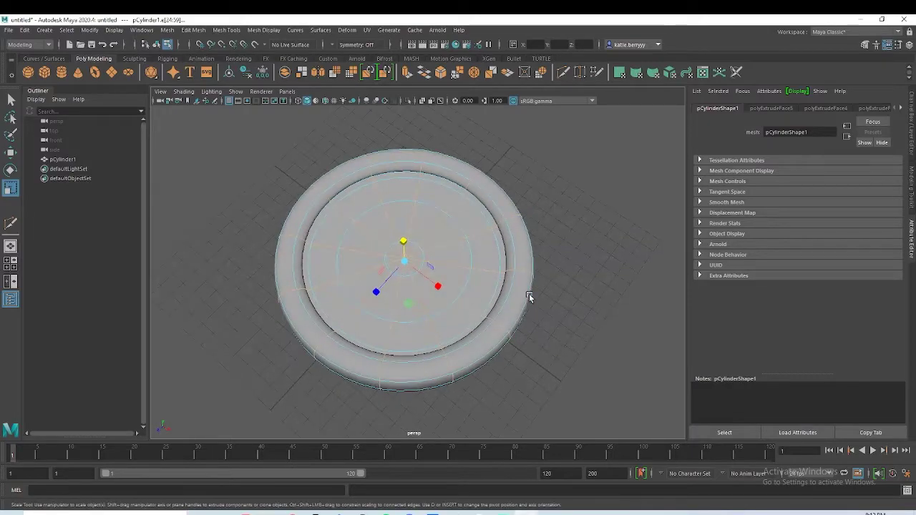
Step: Bevel the selected radial edges with a fraction of 0.03 and a depth of 2
{"action": "key", "text": "ctrl+b"}
{"action": "left_click", "coordinate": [632, 168]}
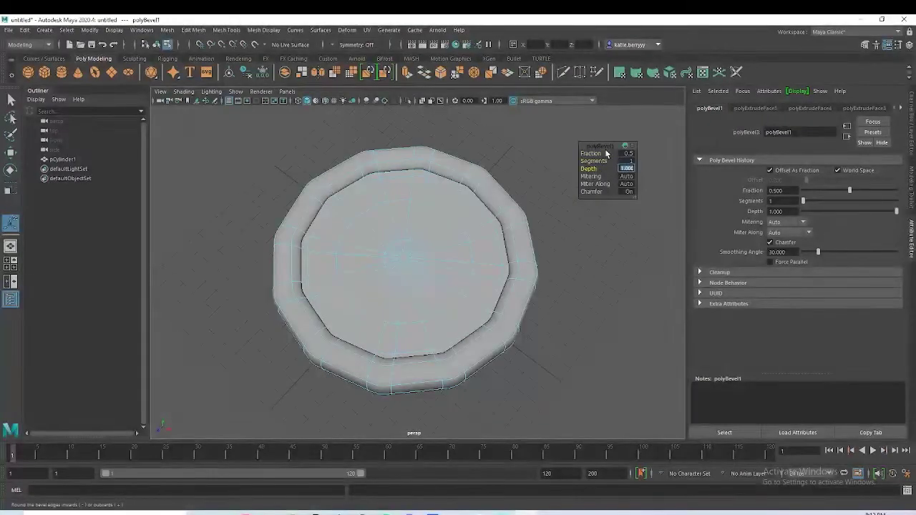
{"action": "type", "text": "2"}
{"action": "left_click", "coordinate": [599, 153]}
{"action": "left_click", "coordinate": [593, 154]}
{"action": "mouse_move", "coordinate": [583, 155]}
{"action": "middle_mouse_down"}
{"action": "mouse_move", "coordinate": [552, 158]}
{"action": "mouse_move", "coordinate": [578, 160]}
{"action": "middle_mouse_up"}
{"action": "left_click_drag", "start_coordinate": [526, 320], "coordinate": [458, 302], "text": "alt"}
Step: With the Multi-Cut tool, cut an edge line down the middle of every beveled radial strip, from the centre over the rim
{"action": "right_click", "coordinate": [430, 250], "text": "shift"}
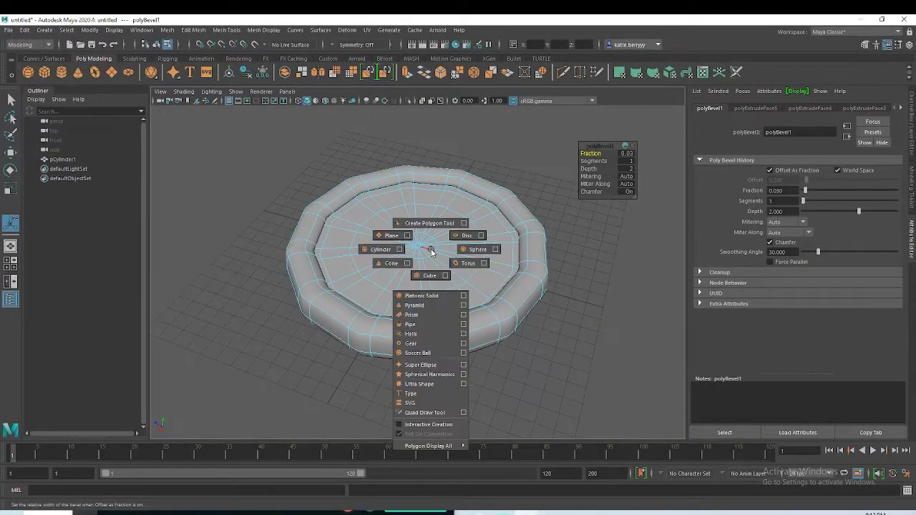
{"action": "key", "text": "q"}
{"action": "right_click", "coordinate": [438, 241], "text": "shift"}
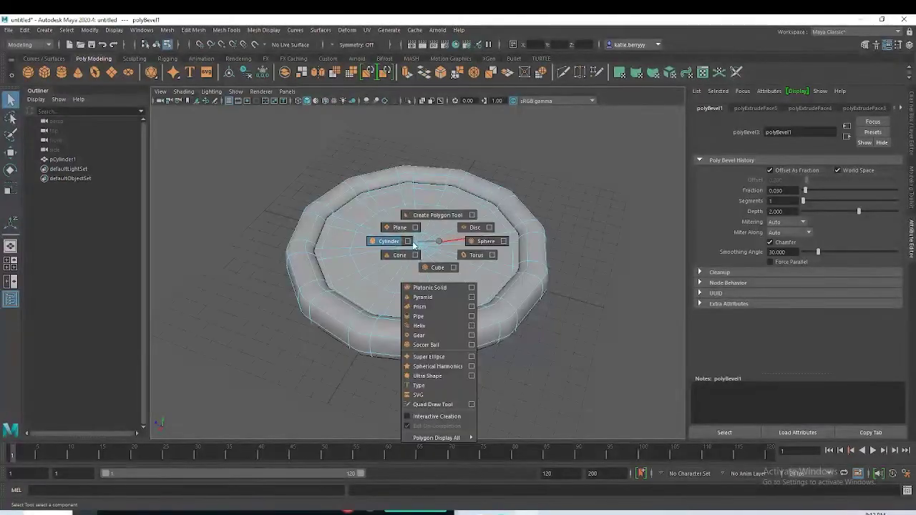
{"action": "right_click", "coordinate": [436, 255], "text": "shift"}
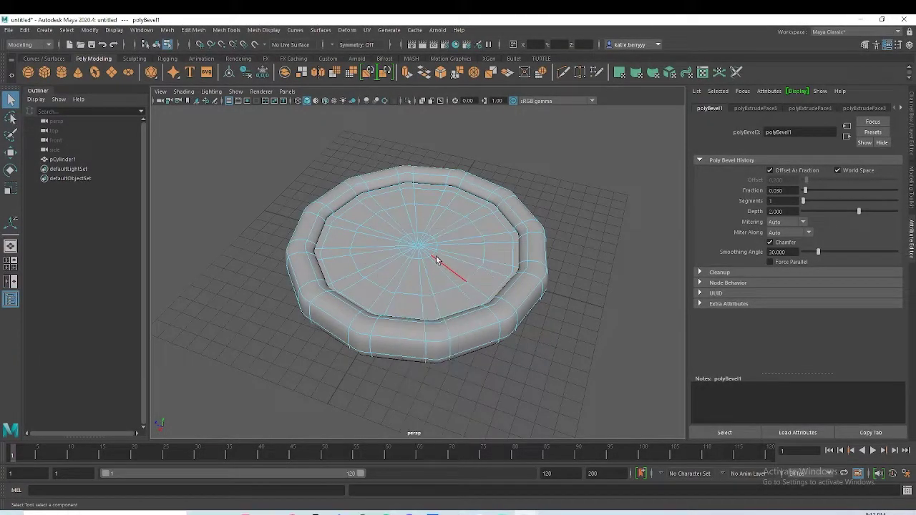
{"action": "right_click", "coordinate": [440, 262]}
{"action": "right_click", "coordinate": [439, 263], "text": "shift"}
{"action": "right_click", "coordinate": [438, 268], "text": "shift"}
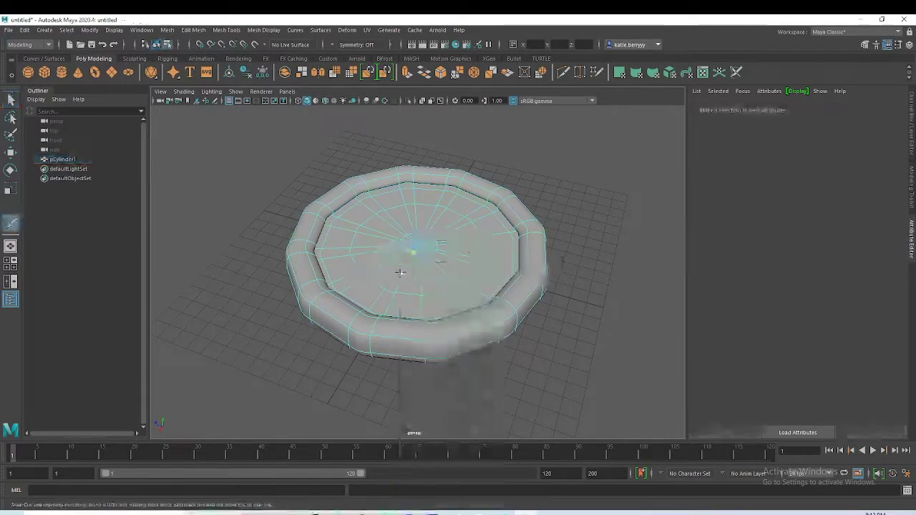
{"action": "left_click", "coordinate": [418, 247]}
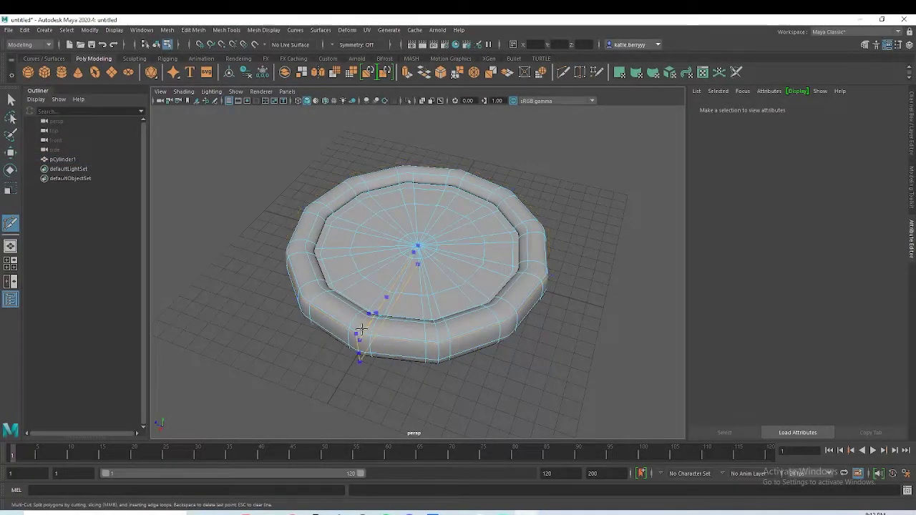
{"action": "left_click_drag", "start_coordinate": [405, 294], "coordinate": [326, 317], "text": "alt"}
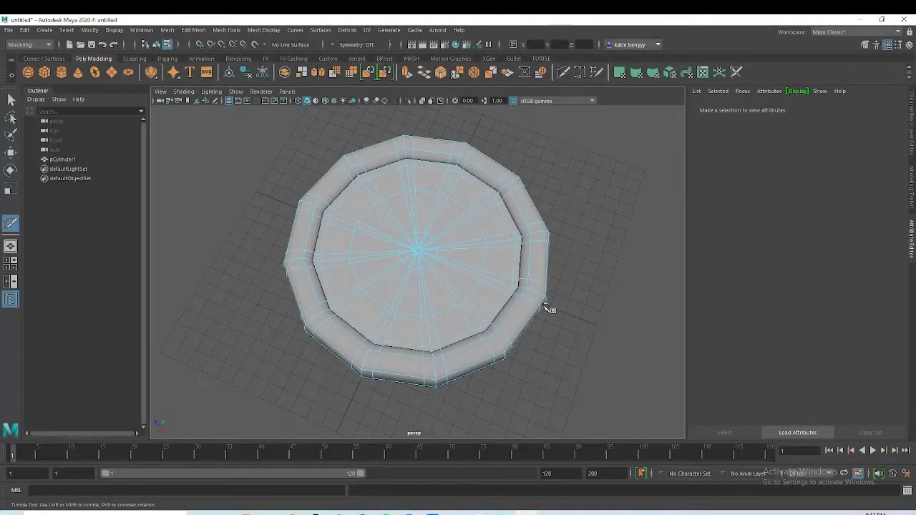
Step: Select the new middle edges of all the beveled radial strips around the disc
{"action": "key", "text": "q"}
{"action": "left_click", "coordinate": [470, 317]}
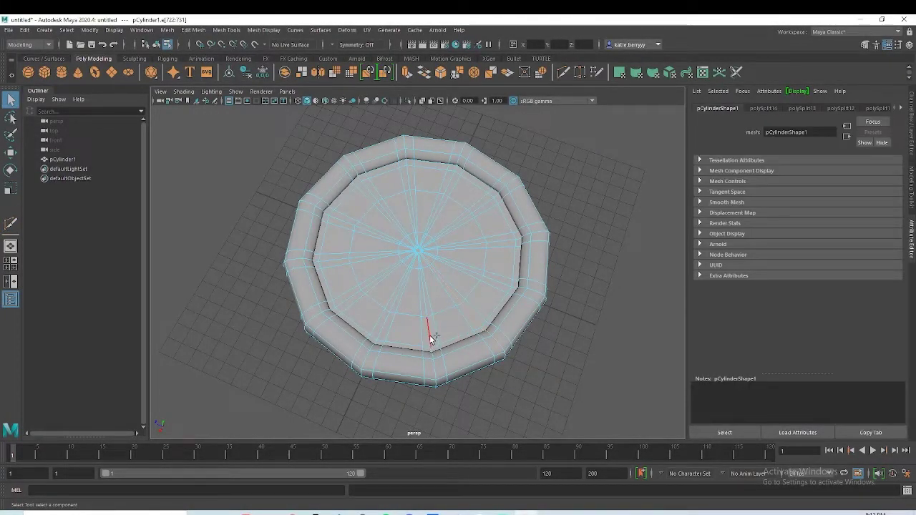
{"action": "left_click", "coordinate": [380, 324]}
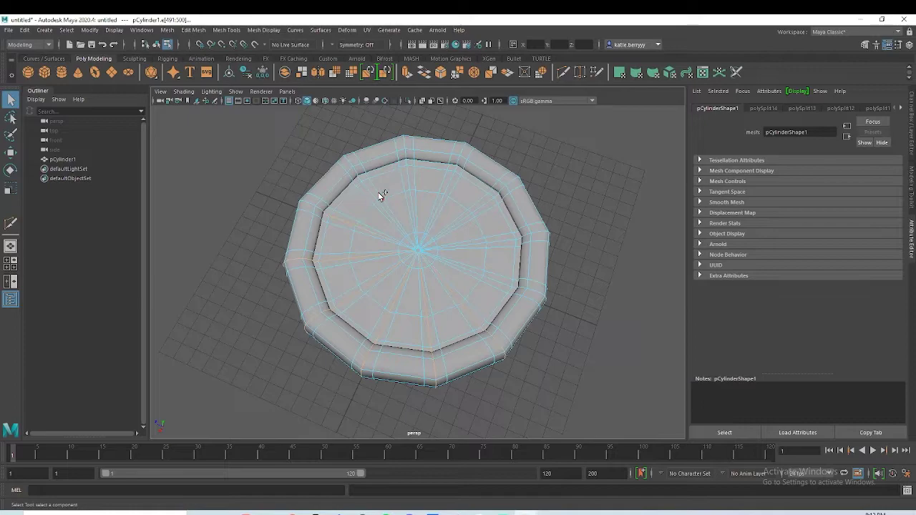
{"action": "left_click", "coordinate": [447, 180]}
{"action": "left_click", "coordinate": [511, 241]}
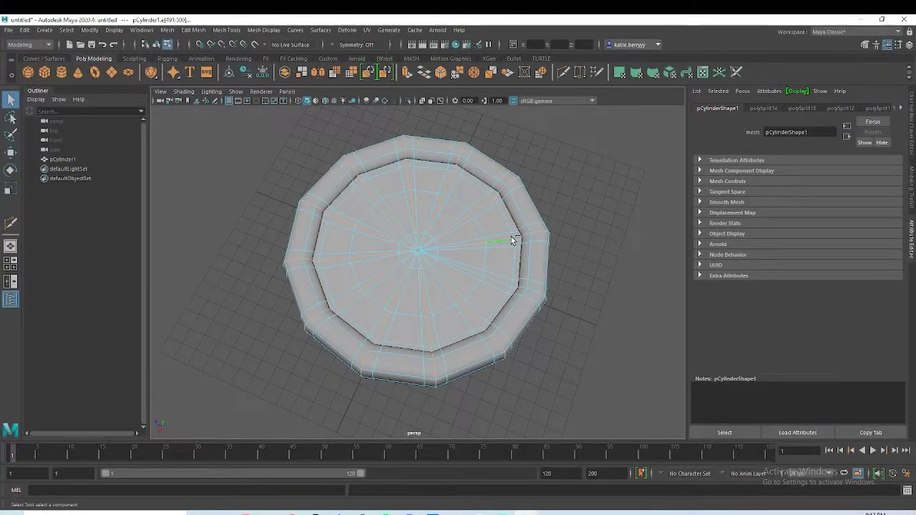
Step: Scale the selected middle edges inwards to form radial grooves that split the rim into rounded segments, with smooth preview on
{"action": "left_click_drag", "start_coordinate": [564, 318], "coordinate": [467, 360], "text": "alt"}
{"action": "key", "text": "r"}
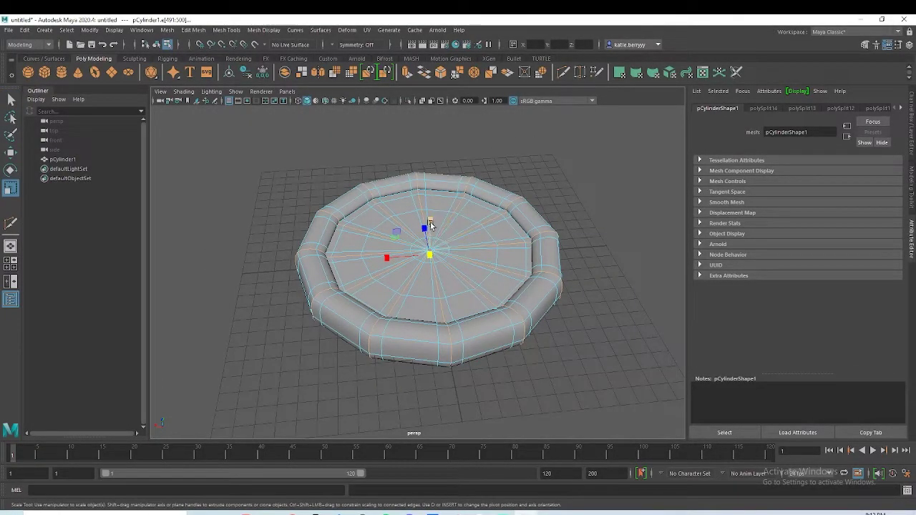
{"action": "left_click_drag", "start_coordinate": [431, 225], "coordinate": [400, 257], "text": "alt"}
{"action": "left_click_drag", "start_coordinate": [408, 280], "coordinate": [842, 351], "text": "alt"}
{"action": "left_click_drag", "start_coordinate": [487, 328], "coordinate": [458, 314], "text": "alt"}
{"action": "right_click_drag", "start_coordinate": [458, 314], "coordinate": [600, 280], "text": "alt"}
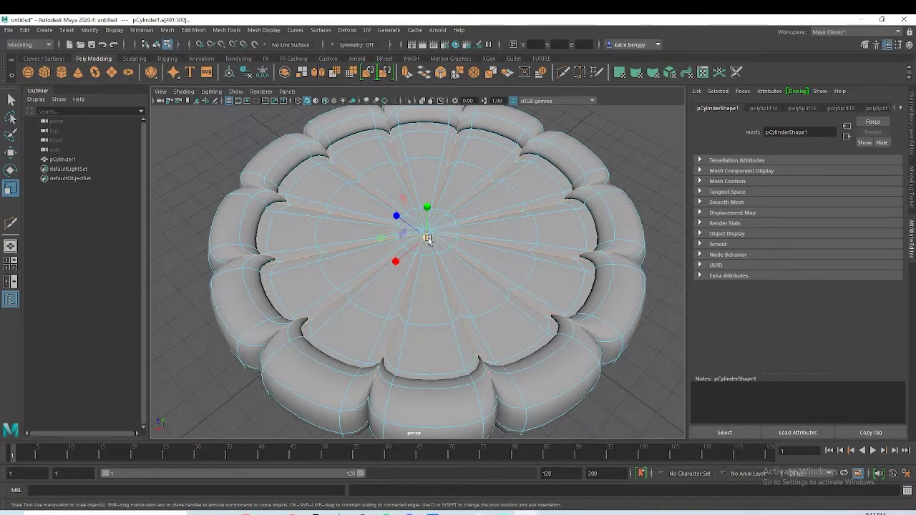
Step: Adjust the scale of the selected groove edges on the disc, return to object mode and clear the selection
{"action": "left_click_drag", "start_coordinate": [427, 238], "coordinate": [448, 285]}
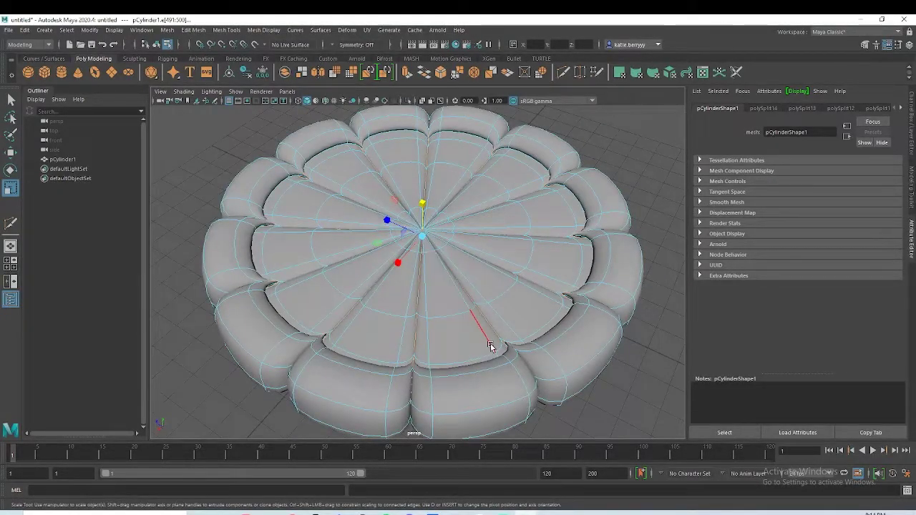
{"action": "left_click_drag", "start_coordinate": [433, 357], "coordinate": [418, 268], "text": "alt"}
{"action": "left_click_drag", "start_coordinate": [423, 204], "coordinate": [422, 223], "text": "alt"}
{"action": "left_click_drag", "start_coordinate": [435, 270], "coordinate": [197, 378], "text": "alt"}
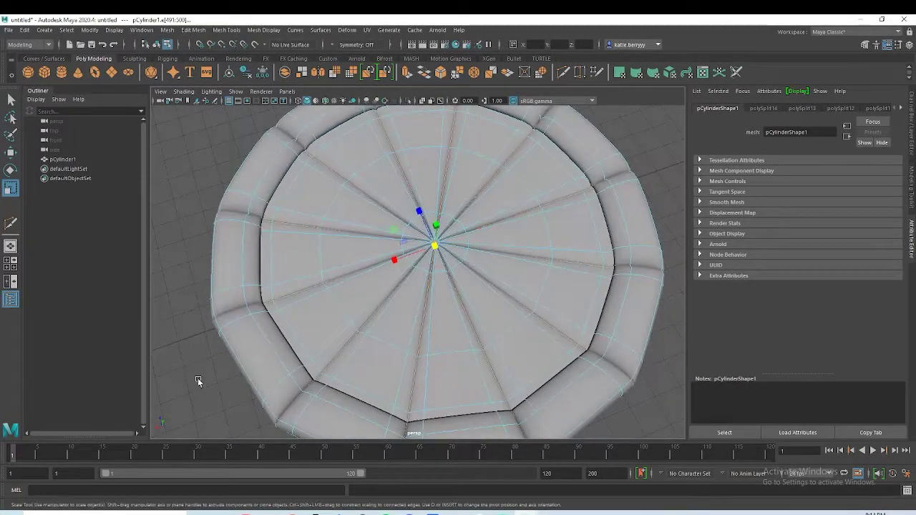
{"action": "left_click_drag", "start_coordinate": [435, 246], "coordinate": [469, 255]}
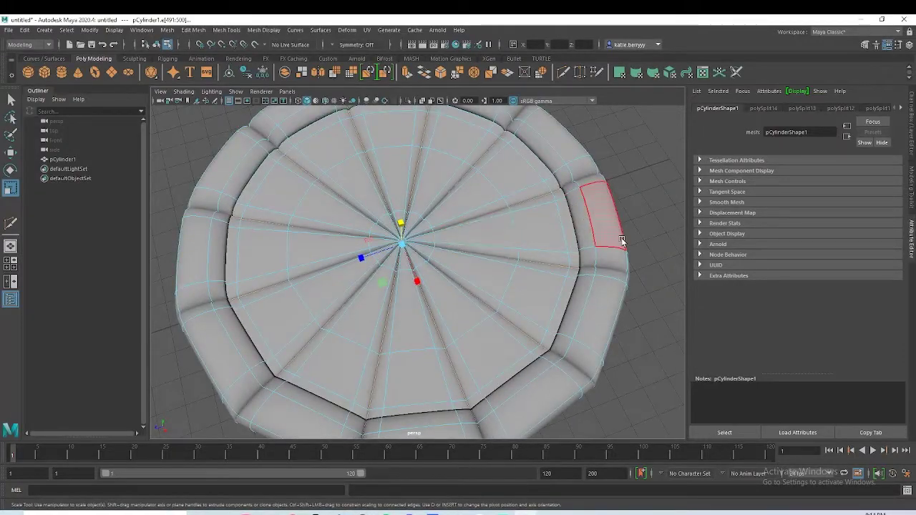
{"action": "key", "text": "F8"}
{"action": "left_click", "coordinate": [624, 191]}
{"action": "scroll", "coordinate": [433, 306], "scroll_direction": "down", "scroll_amount": 4}
{"action": "left_click_drag", "start_coordinate": [433, 303], "coordinate": [404, 336], "text": "alt"}
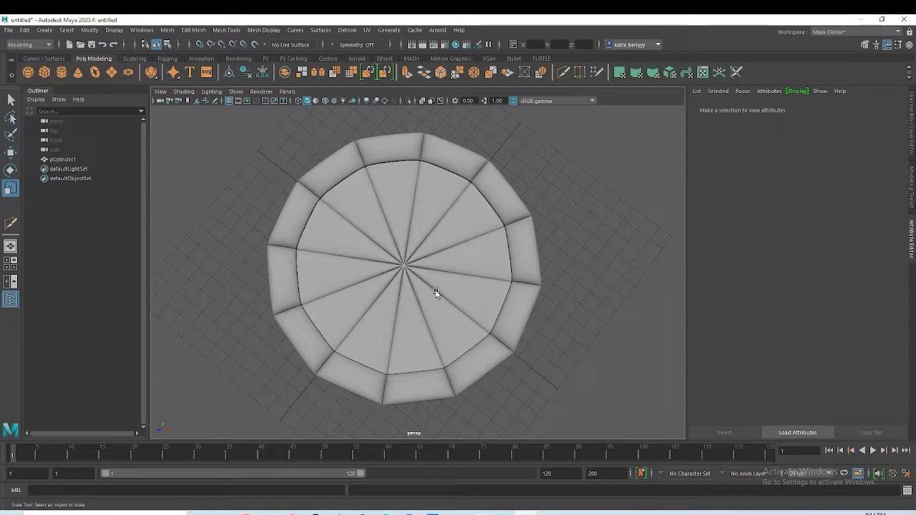
Step: Examine the grooved disc from above, at an angle and up close in smooth preview
{"action": "key", "text": "space"}
{"action": "key", "text": "space"}
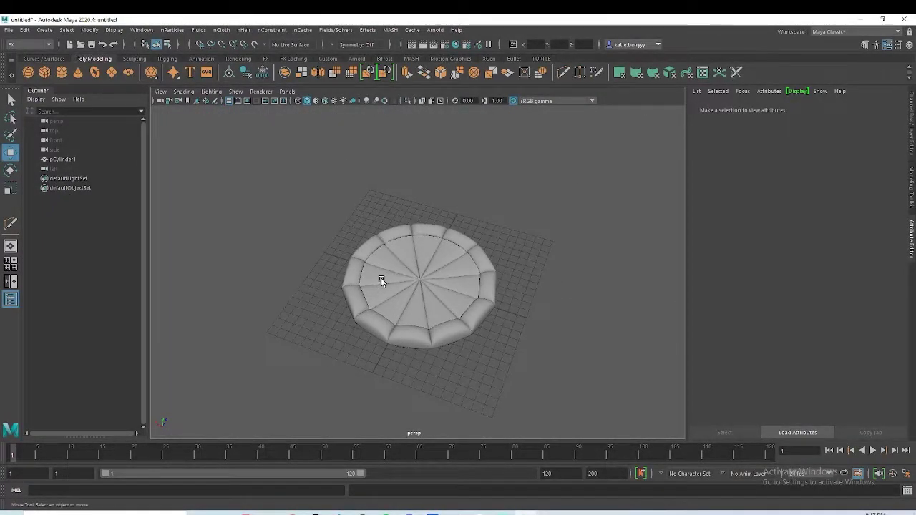
{"action": "left_click", "coordinate": [381, 278]}
{"action": "left_click", "coordinate": [506, 250]}
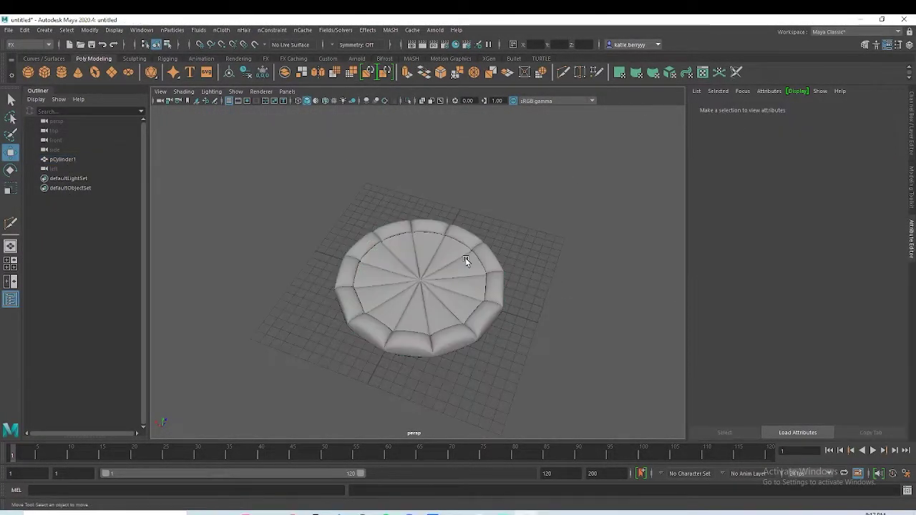
{"action": "left_click_drag", "start_coordinate": [466, 261], "coordinate": [459, 282], "text": "alt"}
{"action": "left_click", "coordinate": [489, 232]}
{"action": "left_click", "coordinate": [489, 234]}
{"action": "left_click_drag", "start_coordinate": [489, 236], "coordinate": [401, 273], "text": "alt"}
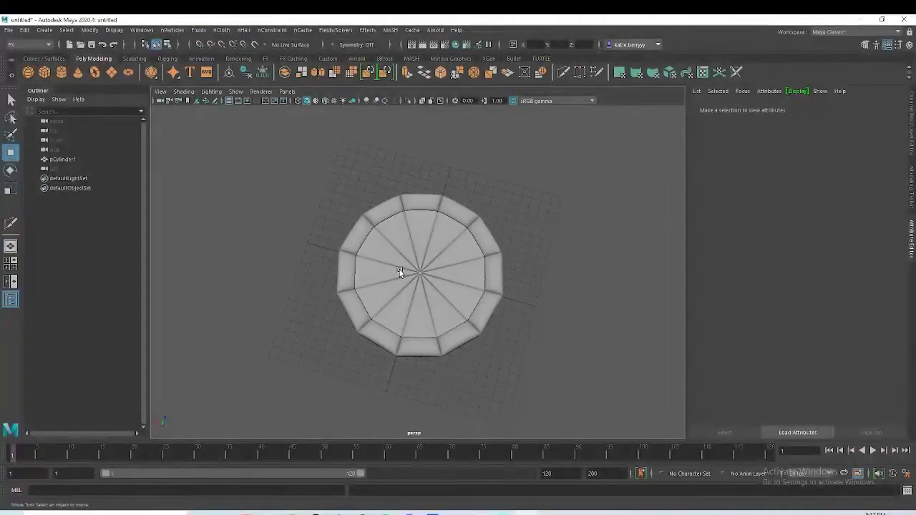
{"action": "left_click", "coordinate": [492, 229]}
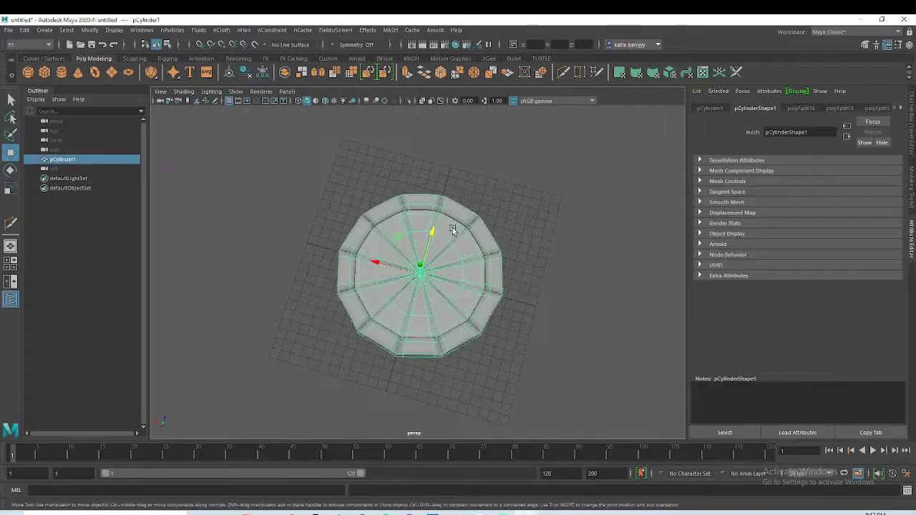
{"action": "left_click", "coordinate": [521, 345]}
{"action": "mouse_move", "coordinate": [521, 344]}
{"action": "left_mouse_down", "text": "alt"}
{"action": "mouse_move", "coordinate": [509, 351]}
{"action": "mouse_move", "coordinate": [540, 330]}
{"action": "mouse_move", "coordinate": [534, 348]}
{"action": "left_mouse_up", "text": "alt"}
{"action": "left_click", "coordinate": [495, 295]}
{"action": "key", "text": "3"}
{"action": "left_click", "coordinate": [546, 266]}
{"action": "left_click_drag", "start_coordinate": [547, 266], "coordinate": [399, 305], "text": "alt"}
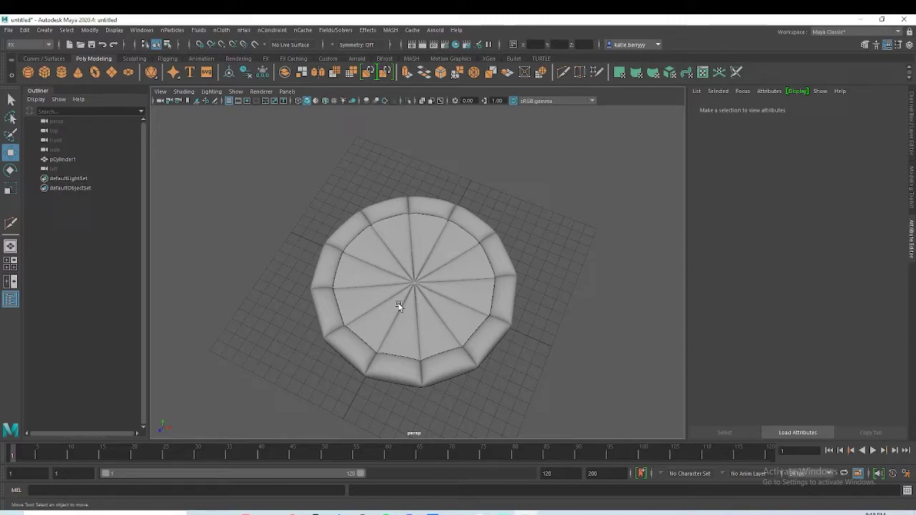
{"action": "right_click_drag", "start_coordinate": [381, 292], "coordinate": [582, 300], "text": "alt"}
{"action": "left_click_drag", "start_coordinate": [435, 347], "coordinate": [389, 271], "text": "alt"}
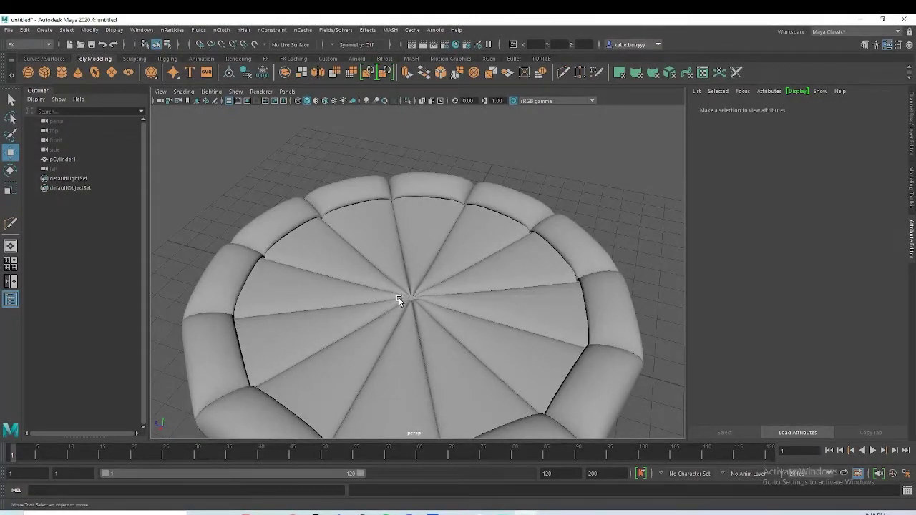
{"action": "scroll", "coordinate": [485, 314], "scroll_direction": "down", "scroll_amount": 5}
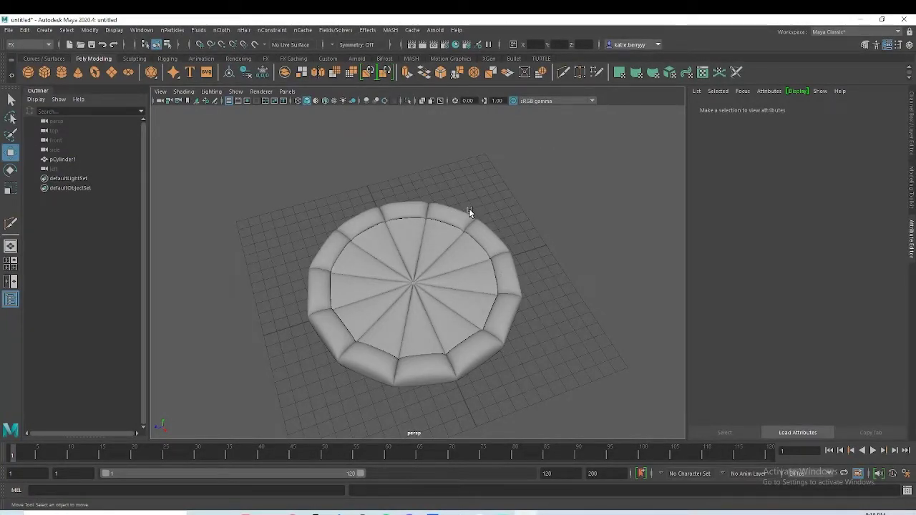
Step: Switch the disc to face mode and select all of its faces
{"action": "left_click", "coordinate": [437, 235]}
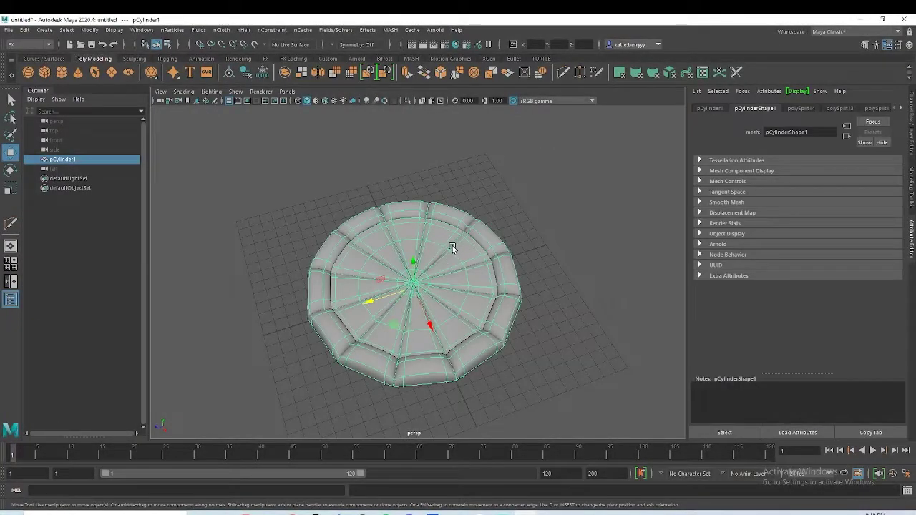
{"action": "left_click_drag", "start_coordinate": [452, 245], "coordinate": [495, 248], "text": "alt"}
{"action": "right_click", "coordinate": [435, 238]}
{"action": "left_click", "coordinate": [434, 264]}
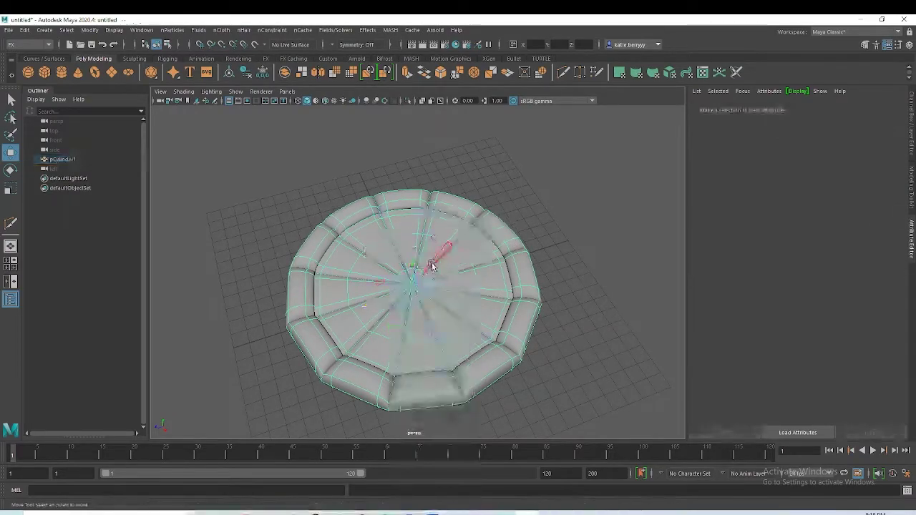
{"action": "key", "text": "q"}
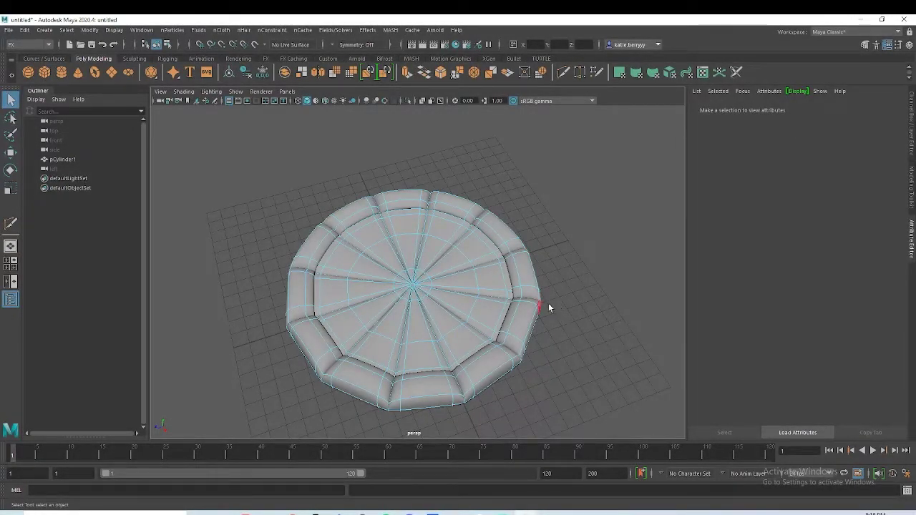
{"action": "left_click_drag", "start_coordinate": [559, 353], "coordinate": [540, 350], "text": "alt"}
{"action": "left_click_drag", "start_coordinate": [237, 161], "coordinate": [581, 413]}
Step: Assign a new Arnold aiStandardSurface material to all the selected faces
{"action": "right_click", "coordinate": [381, 234]}
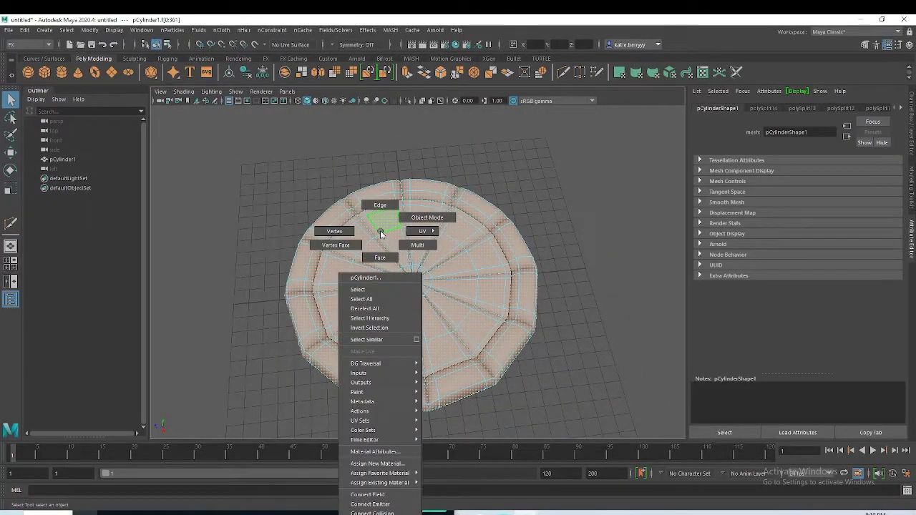
{"action": "left_click", "coordinate": [373, 464]}
{"action": "left_click", "coordinate": [330, 265]}
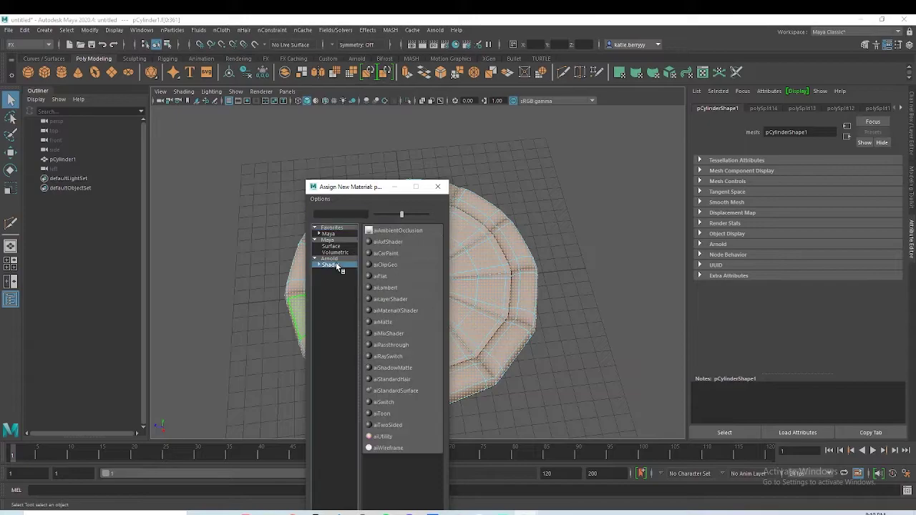
{"action": "left_click", "coordinate": [401, 390]}
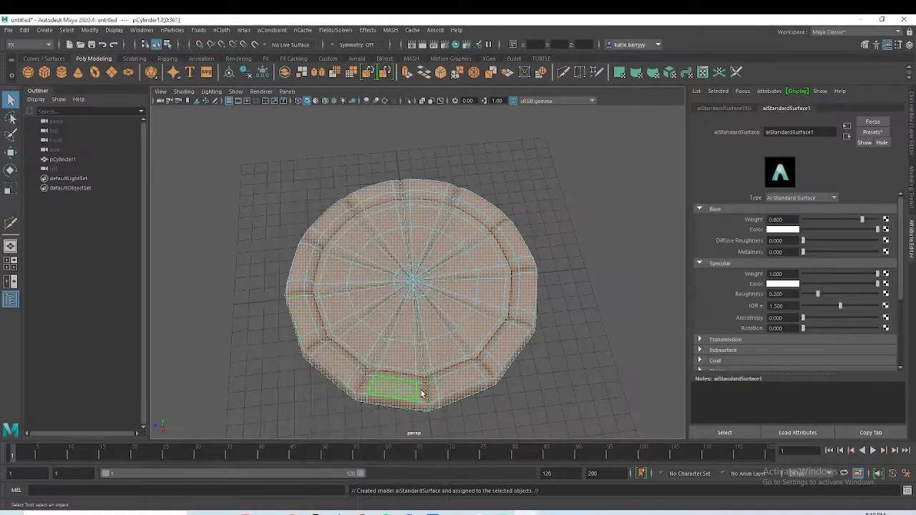
Step: Set the material's base color to a muted light brown and clear the face selection
{"action": "left_click", "coordinate": [788, 230]}
{"action": "left_click", "coordinate": [765, 269]}
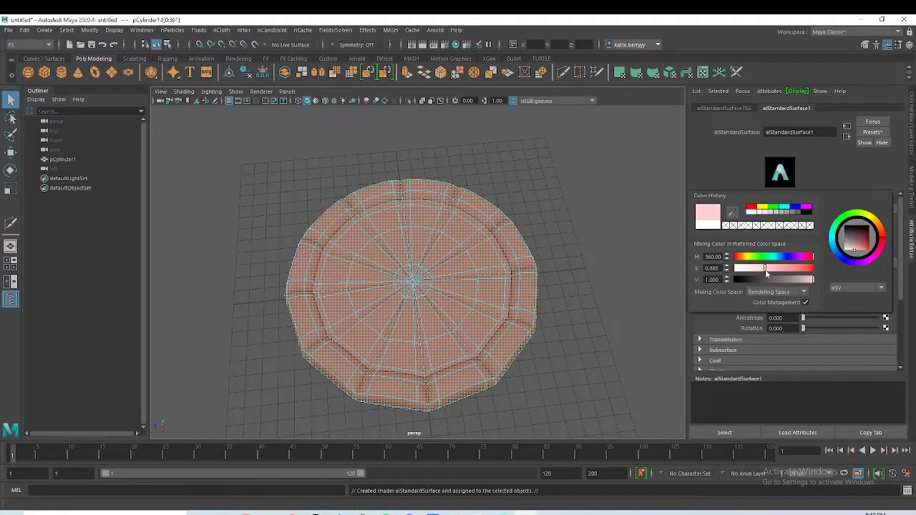
{"action": "left_click", "coordinate": [746, 257]}
{"action": "left_click_drag", "start_coordinate": [750, 257], "coordinate": [779, 269]}
{"action": "left_click", "coordinate": [792, 281]}
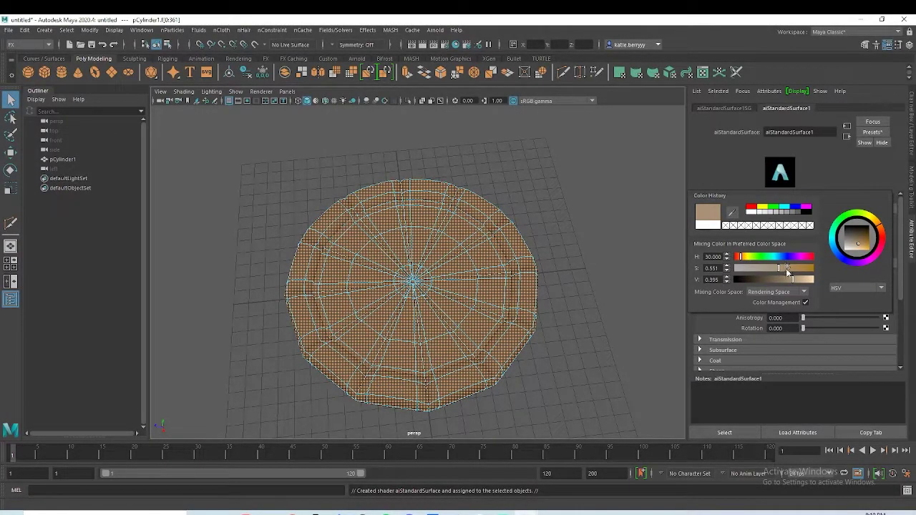
{"action": "left_click", "coordinate": [769, 268]}
{"action": "left_click_drag", "start_coordinate": [744, 257], "coordinate": [748, 255]}
{"action": "left_click", "coordinate": [513, 179]}
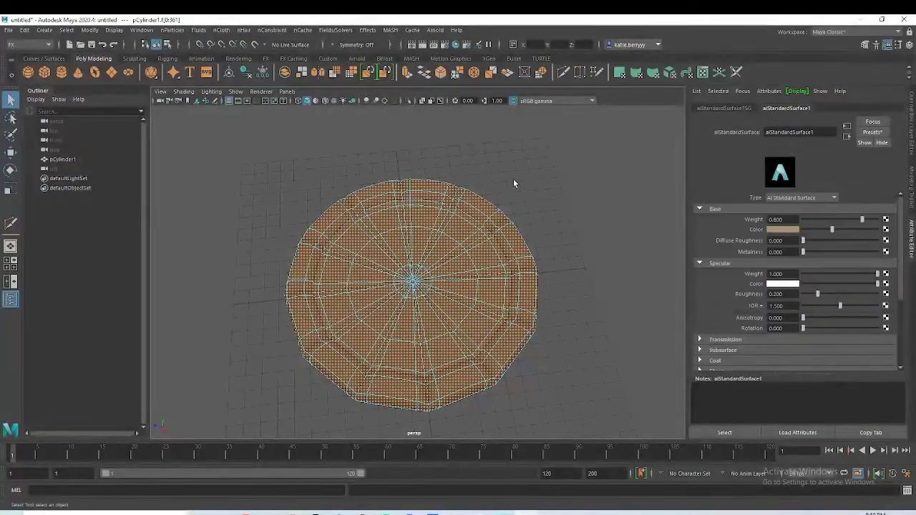
{"action": "left_click", "coordinate": [513, 179]}
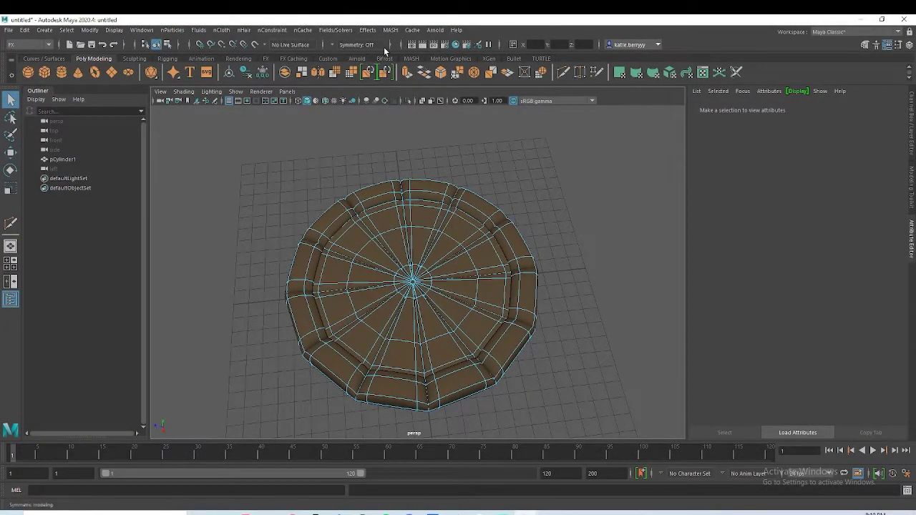
Step: Add an Arnold skydome light and light the perspective view with all scene lights
{"action": "left_click", "coordinate": [355, 58]}
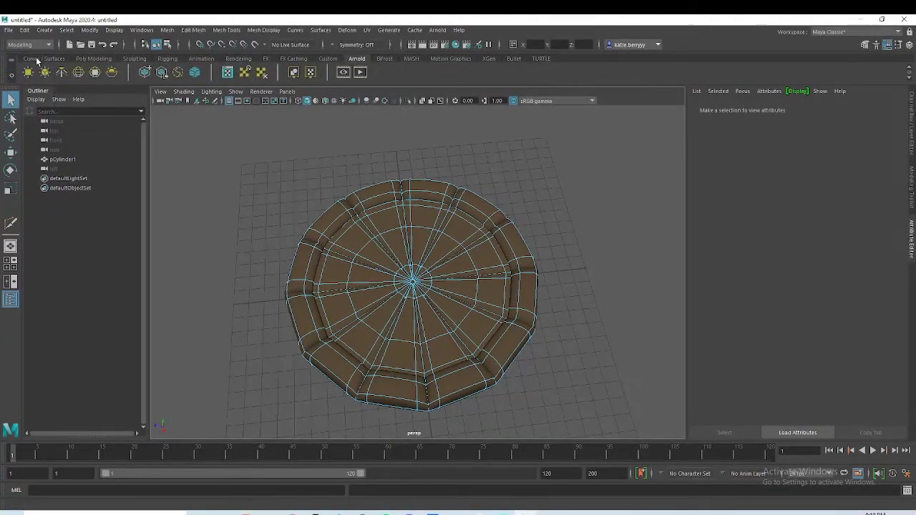
{"action": "left_click", "coordinate": [78, 73]}
{"action": "key", "text": "Delete"}
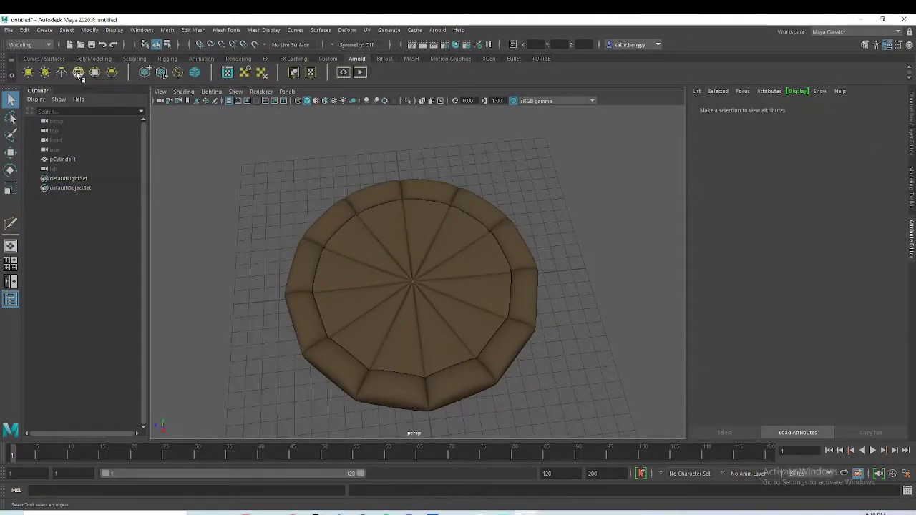
{"action": "left_click", "coordinate": [78, 73]}
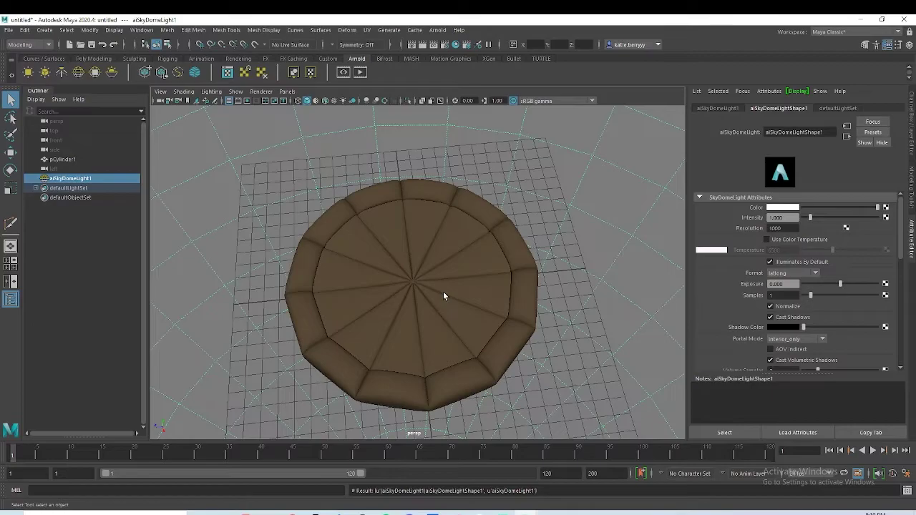
{"action": "key", "text": "7"}
{"action": "scroll", "coordinate": [532, 265], "scroll_direction": "up", "scroll_amount": 4}
Step: In the top view, select all faces of the disc's inner area up to the inside of the rim
{"action": "key", "text": "space"}
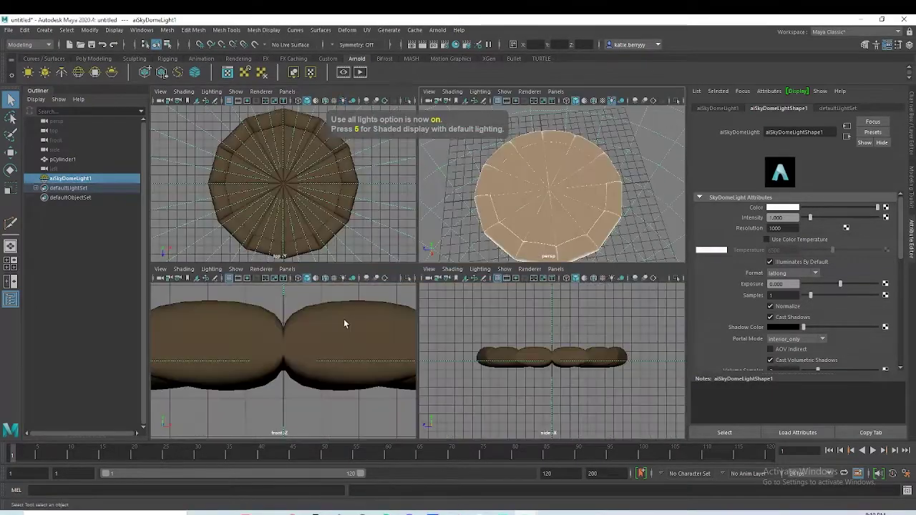
{"action": "key", "text": "space"}
{"action": "scroll", "coordinate": [562, 262], "scroll_direction": "up", "scroll_amount": 2}
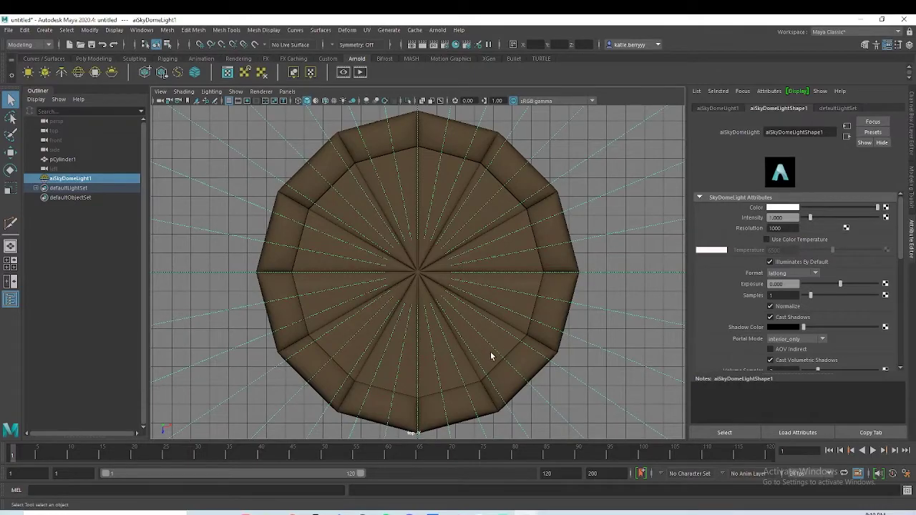
{"action": "left_click_drag", "start_coordinate": [512, 345], "coordinate": [329, 206]}
{"action": "right_click_drag", "start_coordinate": [429, 255], "coordinate": [433, 293]}
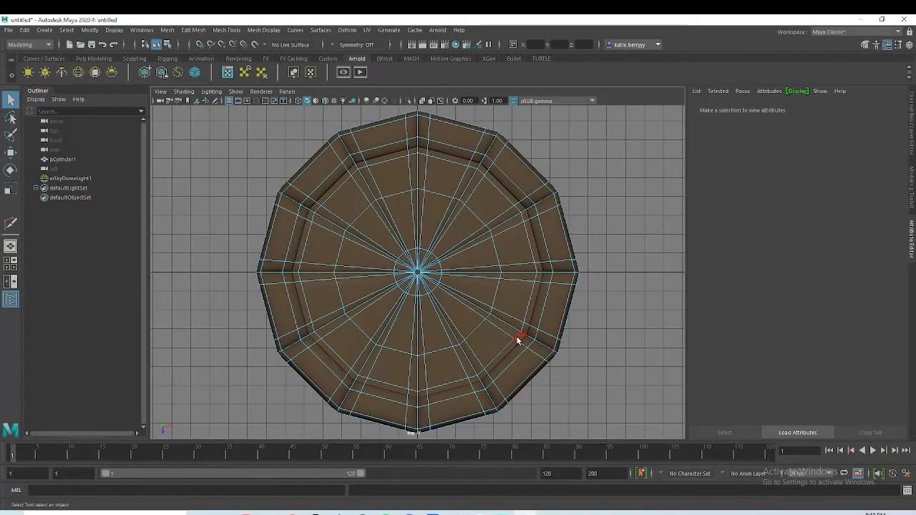
{"action": "left_click_drag", "start_coordinate": [521, 338], "coordinate": [330, 192]}
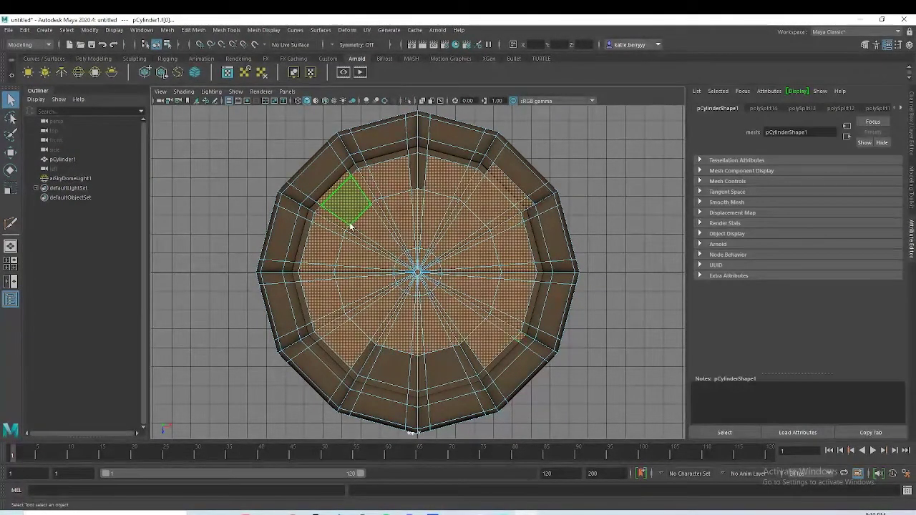
{"action": "double_click", "coordinate": [364, 164], "text": "shift"}
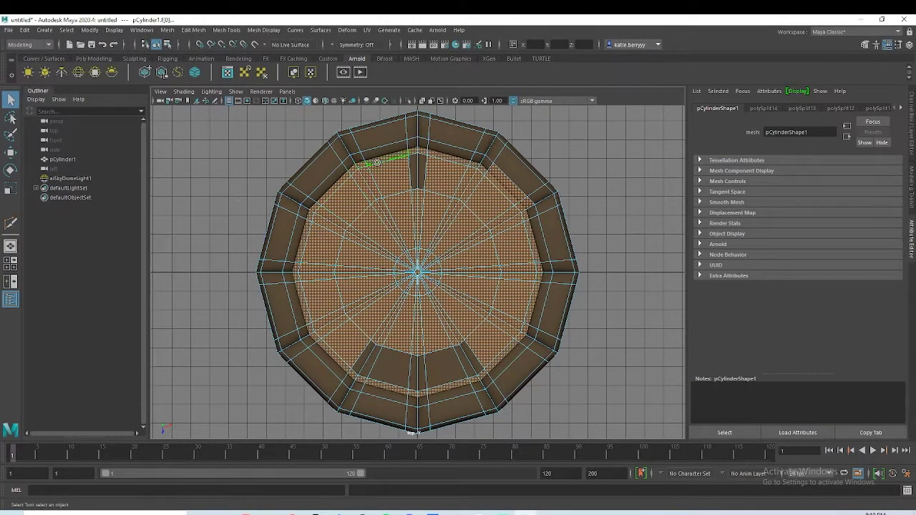
{"action": "left_click", "coordinate": [415, 171], "text": "shift"}
{"action": "left_click", "coordinate": [422, 181], "text": "shift"}
{"action": "left_click", "coordinate": [349, 347], "text": "shift"}
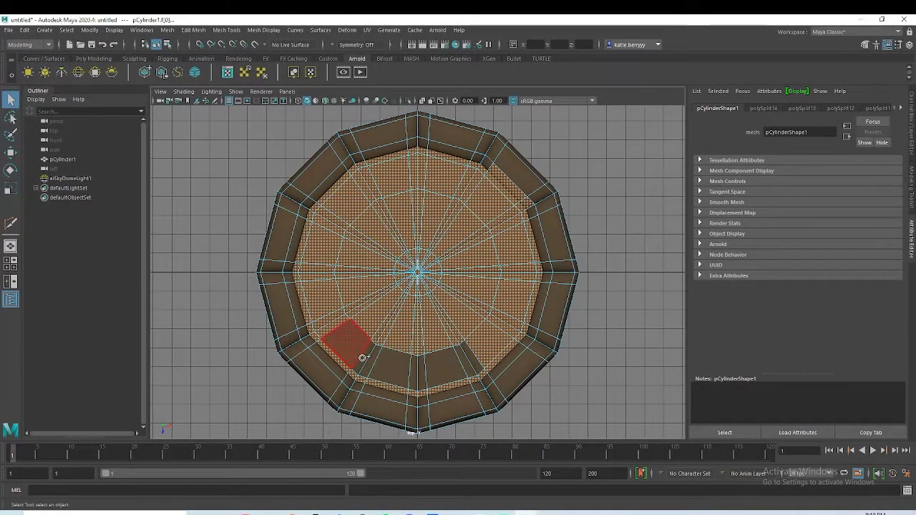
{"action": "mouse_move", "coordinate": [354, 348]}
{"action": "left_mouse_down", "text": "shift"}
{"action": "mouse_move", "coordinate": [484, 353]}
{"action": "mouse_move", "coordinate": [528, 282]}
{"action": "mouse_move", "coordinate": [534, 237]}
{"action": "mouse_move", "coordinate": [419, 339]}
{"action": "mouse_move", "coordinate": [446, 227]}
{"action": "left_mouse_up", "text": "shift"}
Step: In the perspective view, remove the underside faces from the selection and restore shaded display with default lighting
{"action": "key", "text": "space"}
{"action": "key", "text": "space"}
{"action": "left_click_drag", "start_coordinate": [370, 355], "coordinate": [465, 371], "text": "ctrl"}
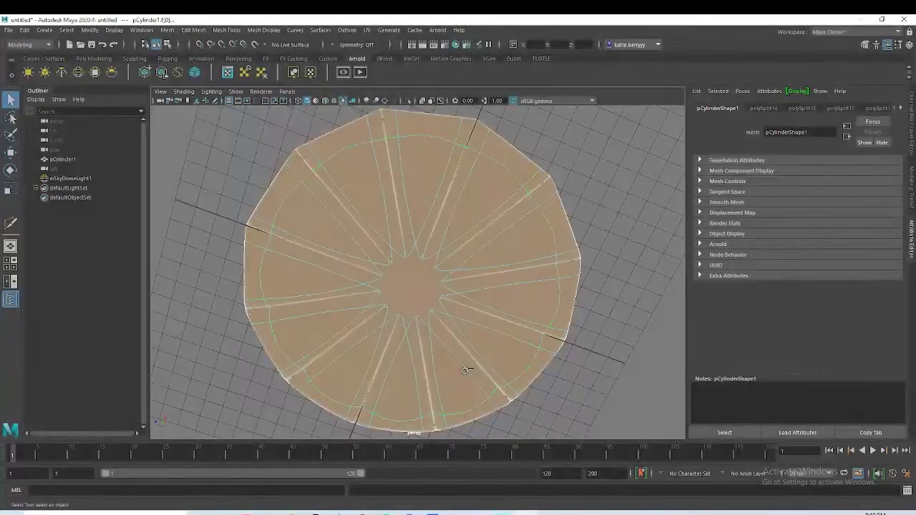
{"action": "mouse_move", "coordinate": [615, 192]}
{"action": "left_mouse_down", "text": "alt"}
{"action": "mouse_move", "coordinate": [620, 329]}
{"action": "mouse_move", "coordinate": [614, 290]}
{"action": "mouse_move", "coordinate": [720, 291]}
{"action": "mouse_move", "coordinate": [546, 292]}
{"action": "mouse_move", "coordinate": [603, 286]}
{"action": "mouse_move", "coordinate": [699, 226]}
{"action": "mouse_move", "coordinate": [814, 221]}
{"action": "left_mouse_up", "text": "alt"}
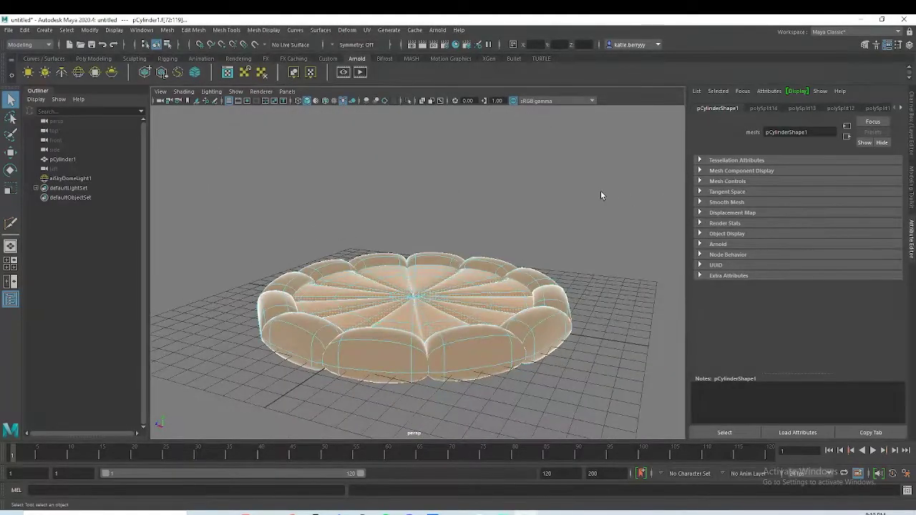
{"action": "key", "text": "5"}
{"action": "mouse_move", "coordinate": [580, 210]}
{"action": "left_mouse_down", "text": "alt"}
{"action": "mouse_move", "coordinate": [562, 286]}
{"action": "mouse_move", "coordinate": [614, 286]}
{"action": "mouse_move", "coordinate": [722, 254]}
{"action": "mouse_move", "coordinate": [815, 256]}
{"action": "mouse_move", "coordinate": [691, 286]}
{"action": "left_mouse_up", "text": "alt"}
Step: Assign a new Arnold aiStandardSurface material to the selected inner faces of the disc
{"action": "left_click", "coordinate": [413, 241]}
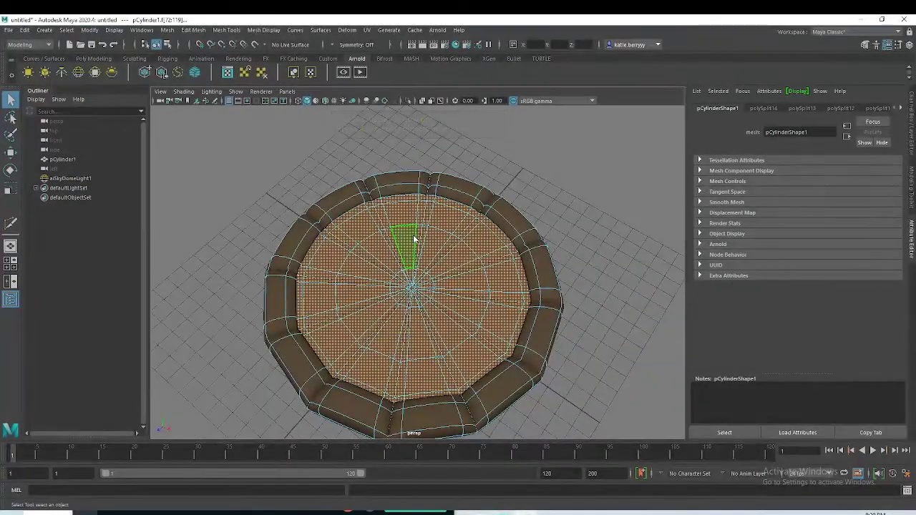
{"action": "right_click", "coordinate": [414, 240]}
{"action": "scroll", "coordinate": [472, 256], "scroll_direction": "up", "scroll_amount": 6}
{"action": "middle_click_drag", "start_coordinate": [520, 220], "coordinate": [522, 250], "text": "alt"}
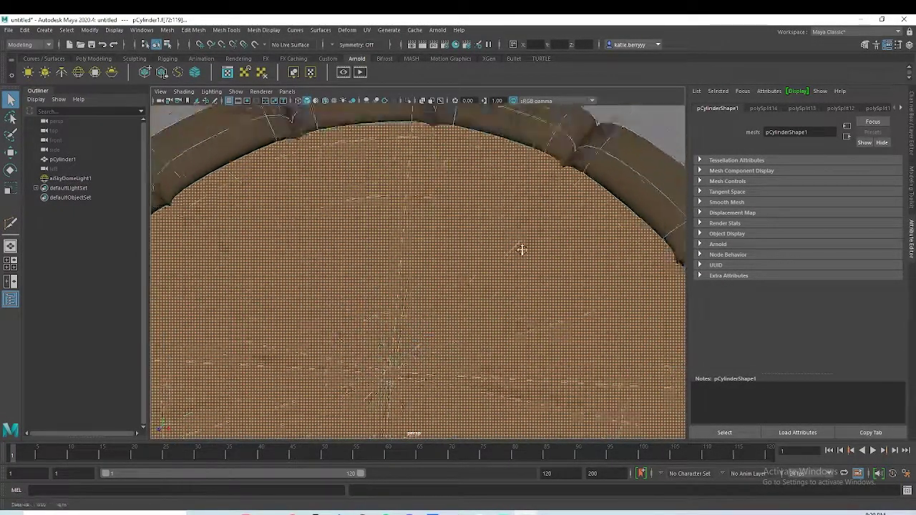
{"action": "left_click_drag", "start_coordinate": [522, 250], "coordinate": [437, 332], "text": "alt"}
{"action": "middle_click_drag", "start_coordinate": [438, 332], "coordinate": [447, 299], "text": "alt"}
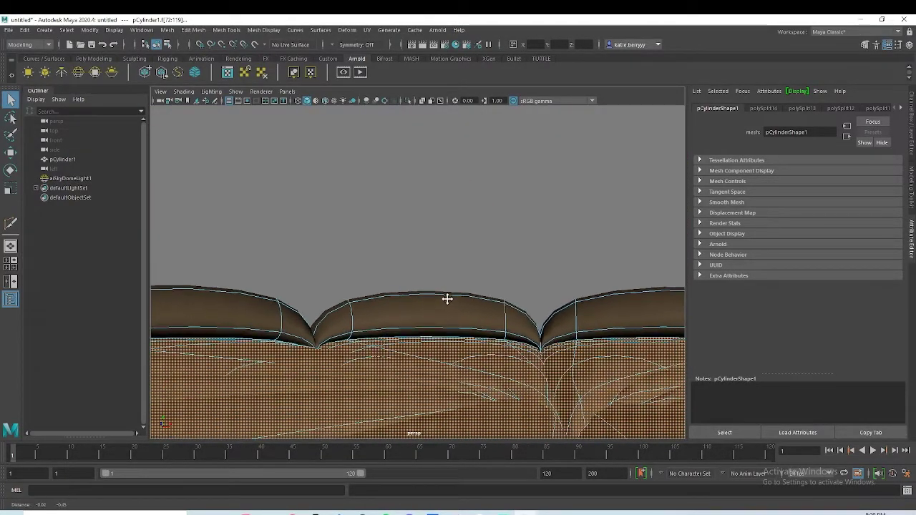
{"action": "right_click_drag", "start_coordinate": [448, 299], "coordinate": [404, 315], "text": "alt"}
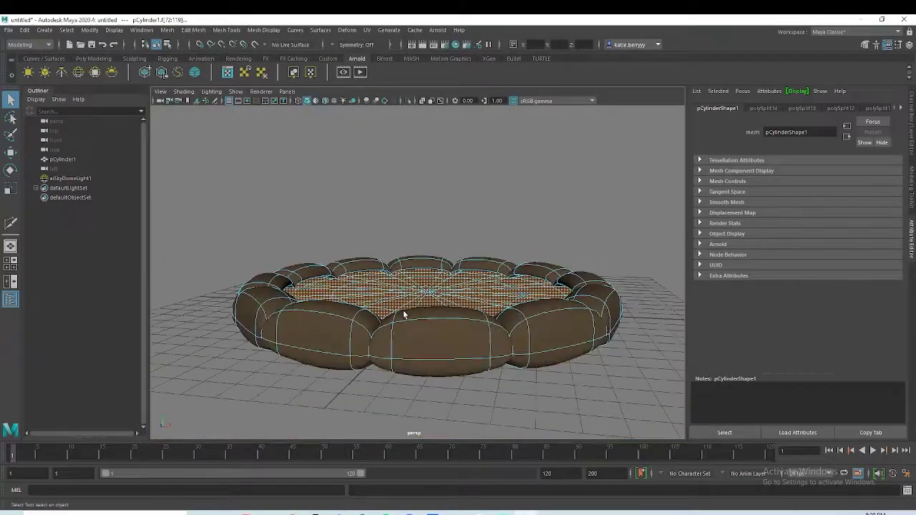
{"action": "left_click_drag", "start_coordinate": [404, 312], "coordinate": [424, 369], "text": "alt"}
{"action": "right_click_drag", "start_coordinate": [441, 269], "coordinate": [447, 502]}
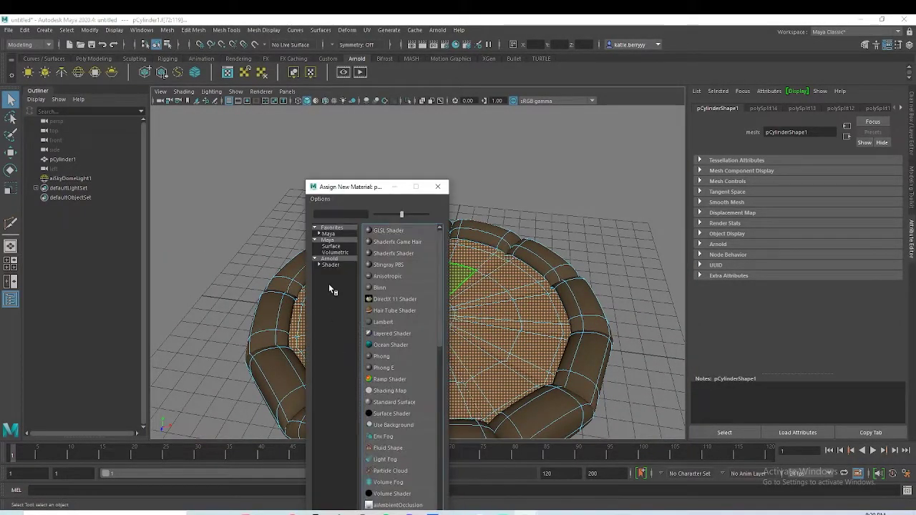
{"action": "left_click", "coordinate": [331, 265]}
{"action": "left_click", "coordinate": [396, 391]}
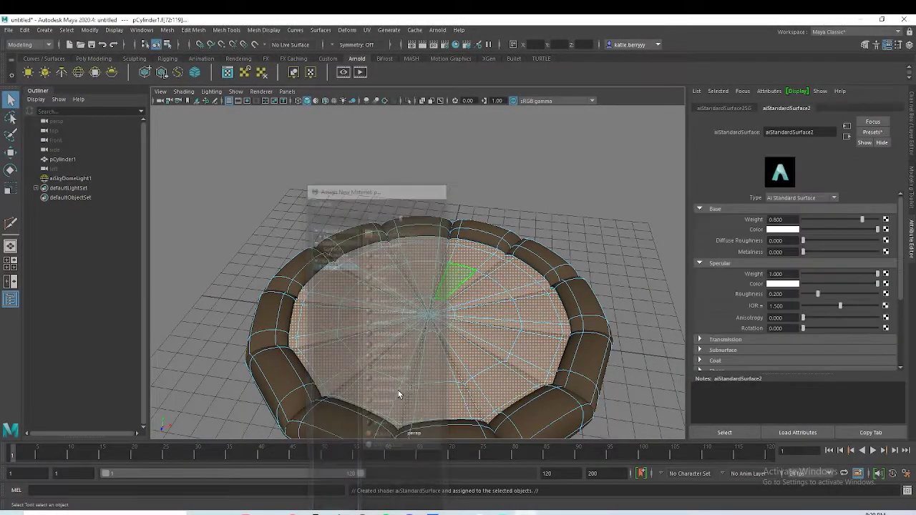
Step: Map a Leather texture to the new material's base color and set its cell size to about 0.73
{"action": "left_click", "coordinate": [887, 229]}
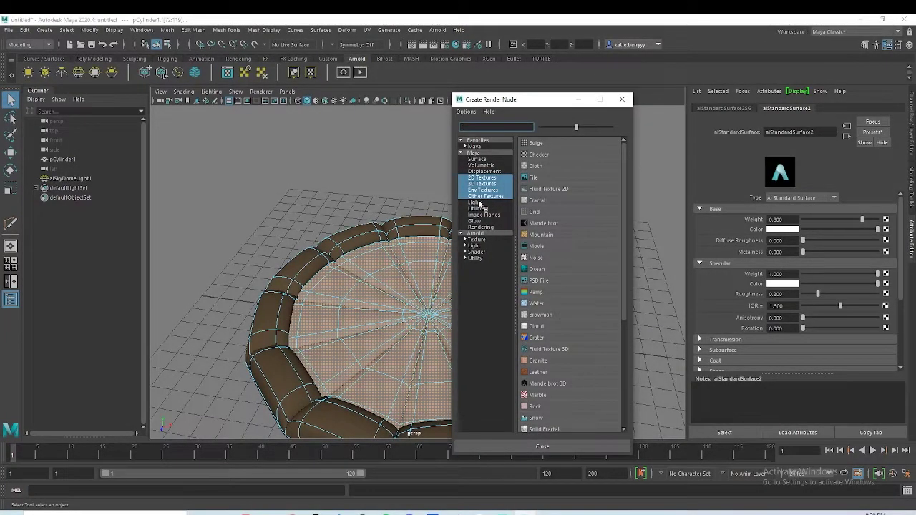
{"action": "scroll", "coordinate": [564, 279], "scroll_direction": "down", "scroll_amount": 4}
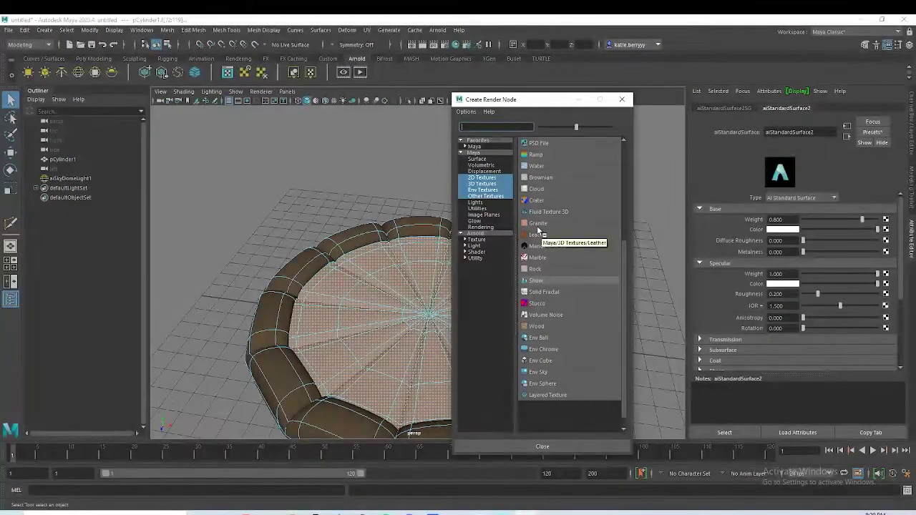
{"action": "scroll", "coordinate": [537, 221], "scroll_direction": "up", "scroll_amount": 1}
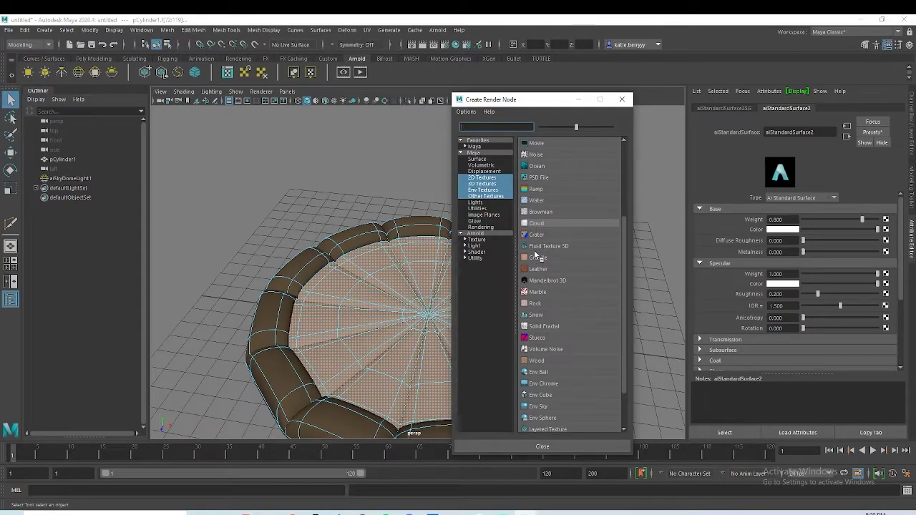
{"action": "left_click", "coordinate": [537, 268]}
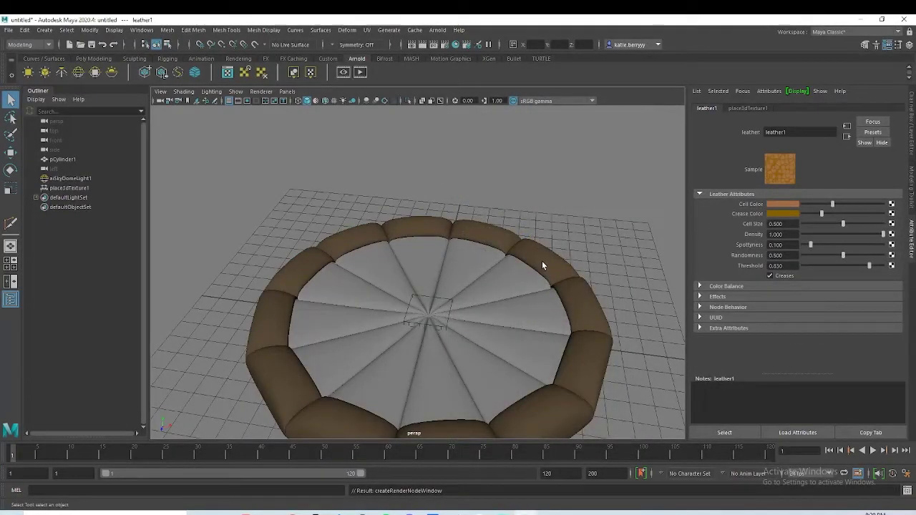
{"action": "left_click_drag", "start_coordinate": [844, 224], "coordinate": [874, 224]}
Step: Change the leather texture's cell color to a pale, desaturated yellow at full brightness
{"action": "left_click", "coordinate": [786, 205]}
{"action": "left_click", "coordinate": [744, 230]}
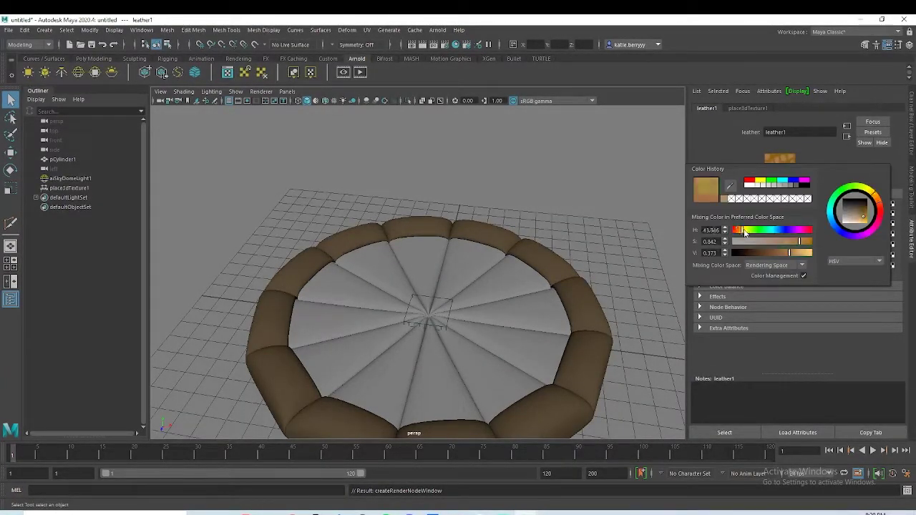
{"action": "left_click_drag", "start_coordinate": [863, 214], "coordinate": [877, 234]}
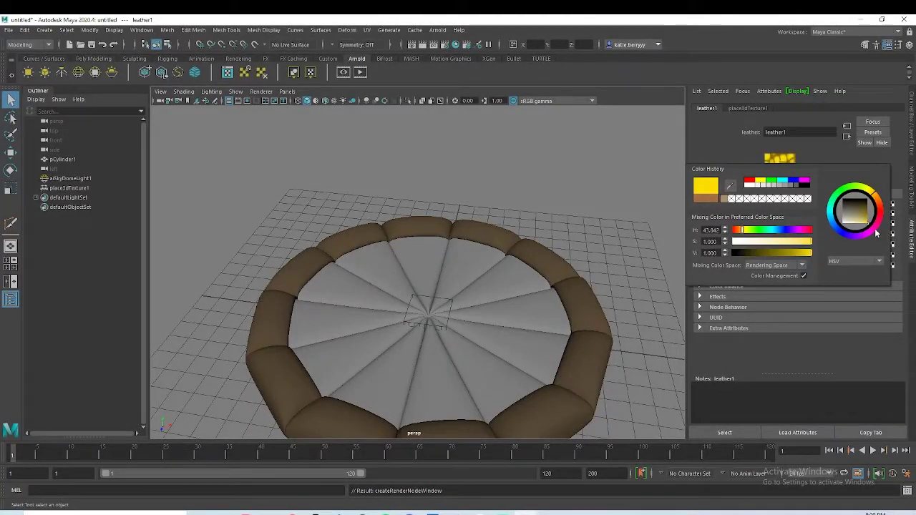
{"action": "left_click", "coordinate": [744, 230]}
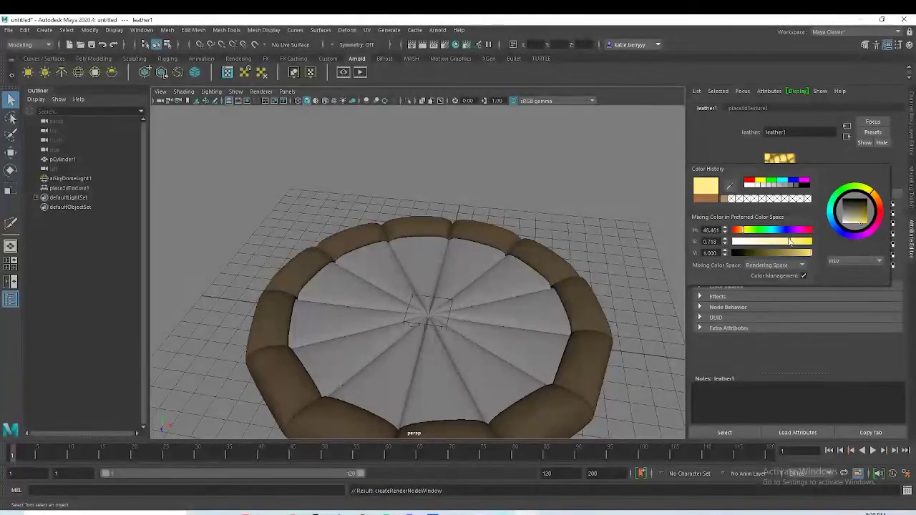
{"action": "left_click", "coordinate": [791, 242]}
{"action": "left_click_drag", "start_coordinate": [783, 244], "coordinate": [765, 244]}
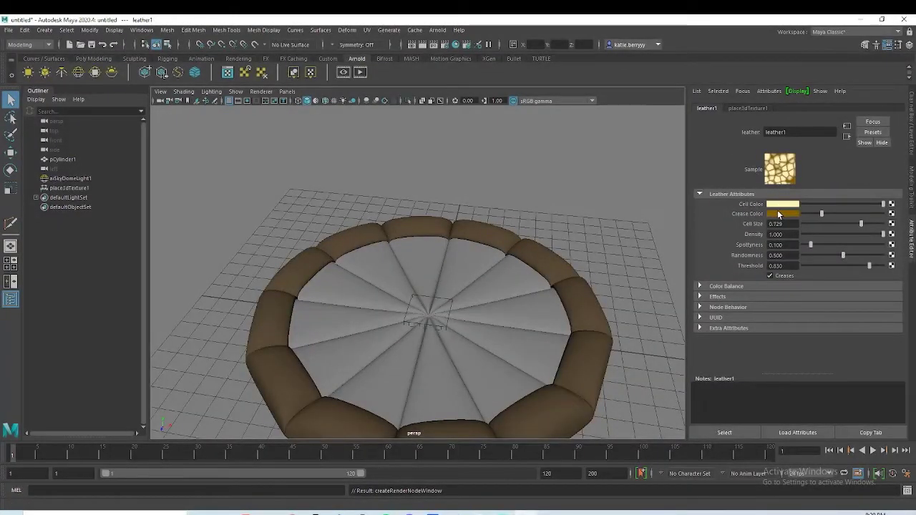
Step: Change the leather texture's crease color to a brighter golden yellow
{"action": "left_click", "coordinate": [779, 214]}
{"action": "left_click", "coordinate": [797, 258]}
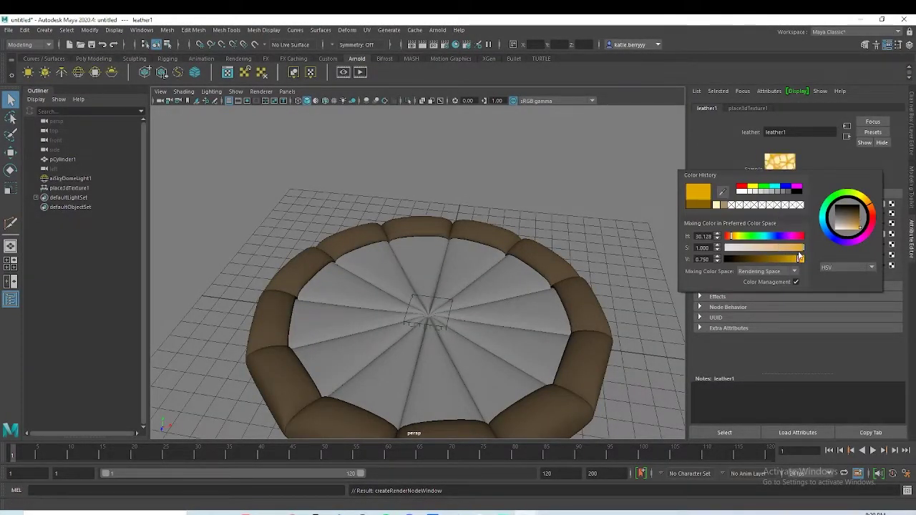
{"action": "left_click", "coordinate": [736, 237]}
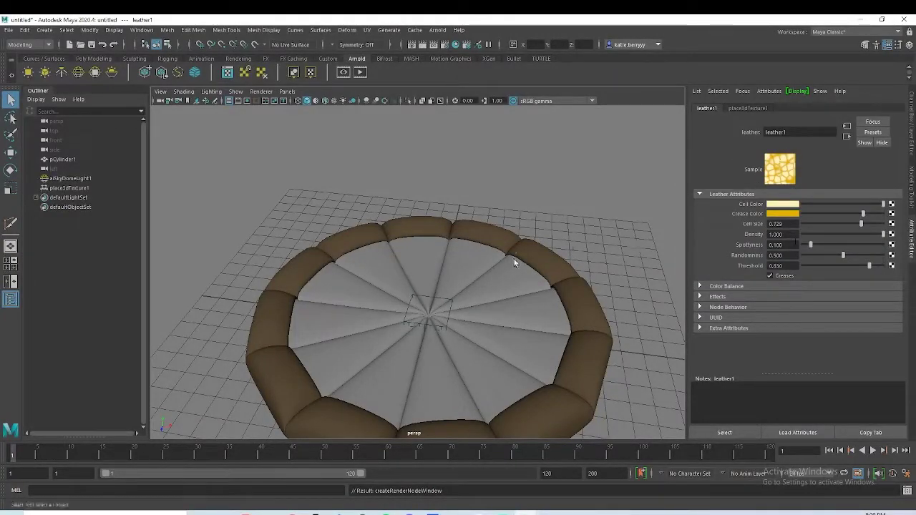
Step: Light the perspective view with all scene lights and open the Arnold RenderView to preview the disc
{"action": "key", "text": "7"}
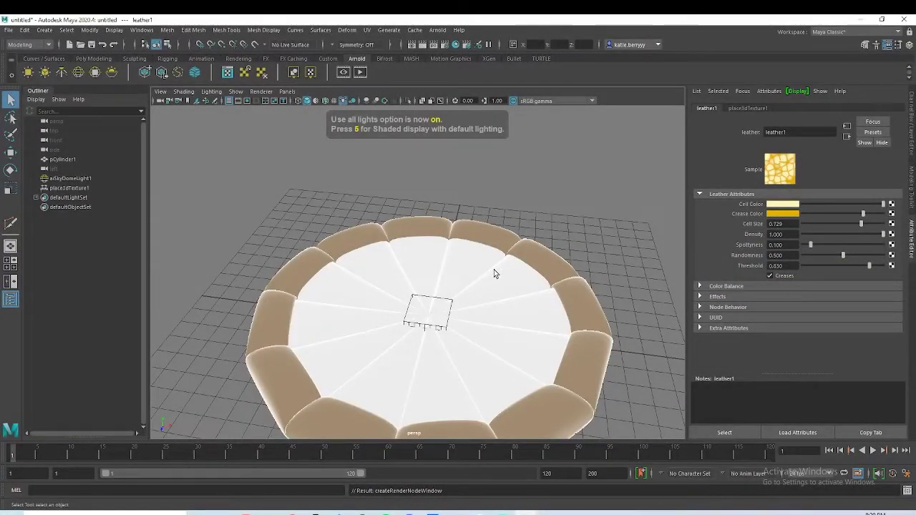
{"action": "left_click_drag", "start_coordinate": [493, 272], "coordinate": [484, 248], "text": "alt"}
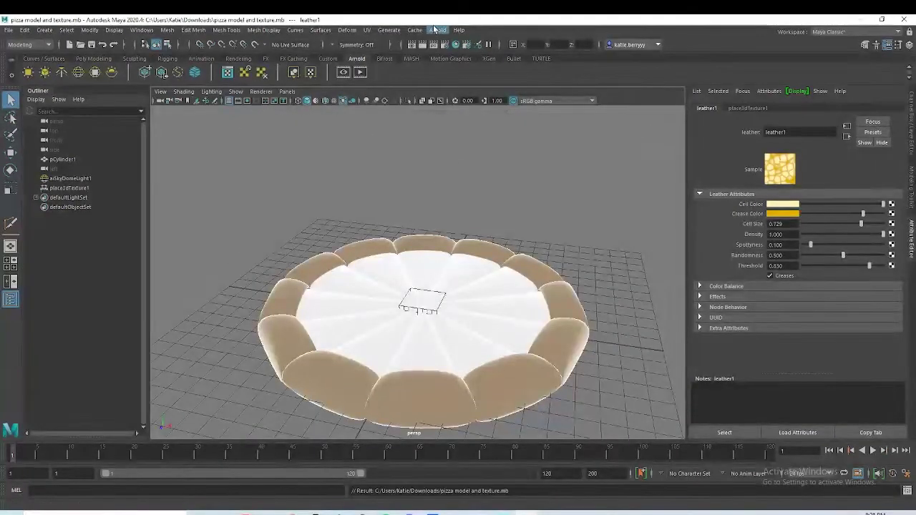
{"action": "left_click", "coordinate": [438, 30]}
{"action": "left_click", "coordinate": [439, 40]}
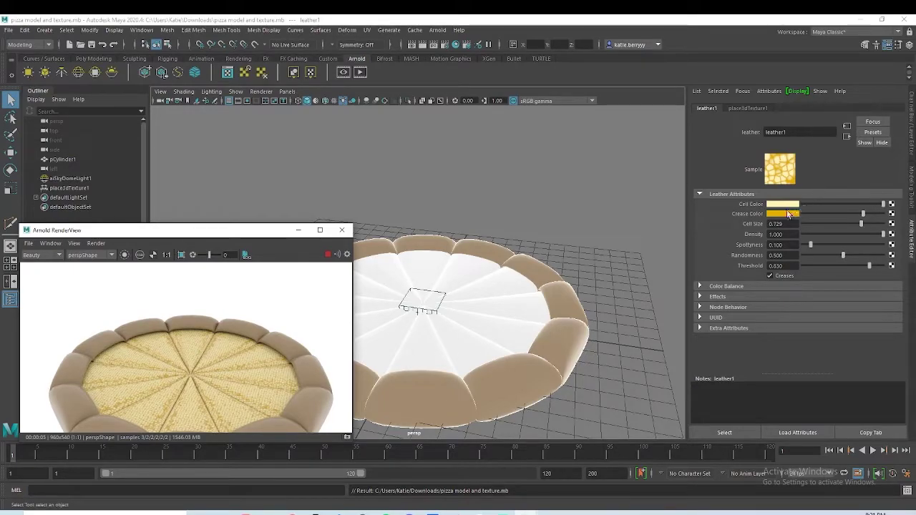
Step: Set the leather texture's cell size to 0.096, randomness to 1, spottyness to 0.976 and threshold to about 0.92
{"action": "left_click_drag", "start_coordinate": [831, 226], "coordinate": [810, 224]}
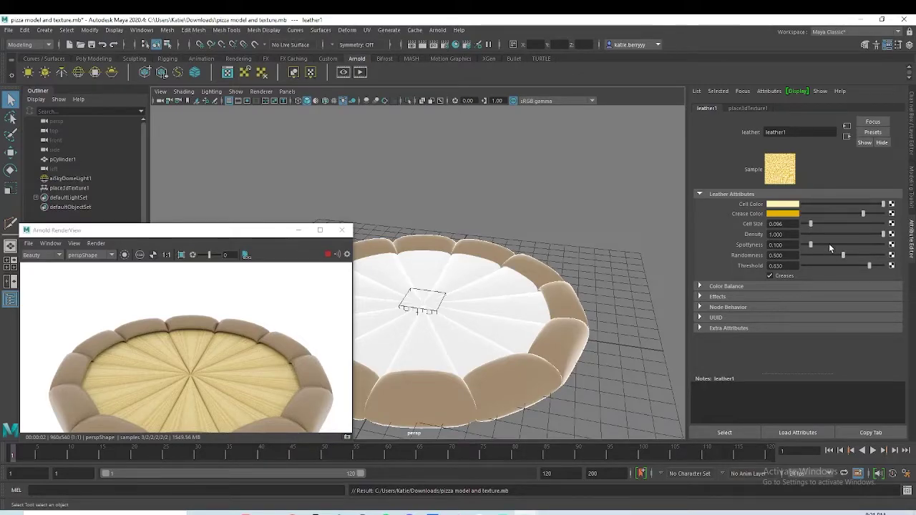
{"action": "left_click_drag", "start_coordinate": [845, 255], "coordinate": [885, 256]}
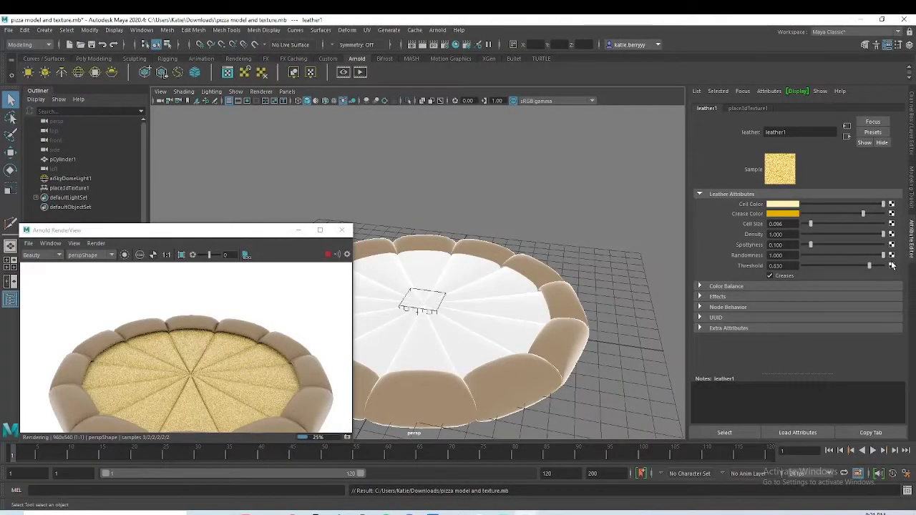
{"action": "left_click", "coordinate": [833, 244]}
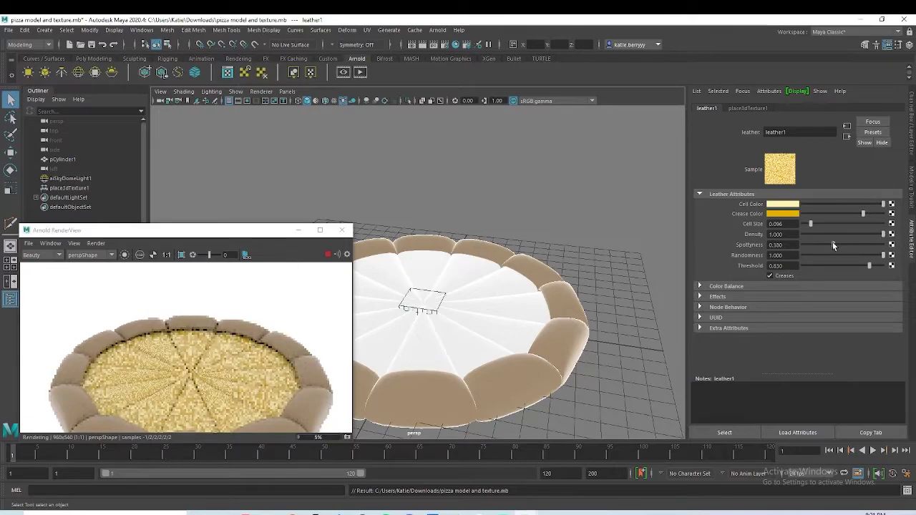
{"action": "left_click_drag", "start_coordinate": [833, 246], "coordinate": [880, 267]}
{"action": "left_click", "coordinate": [833, 266]}
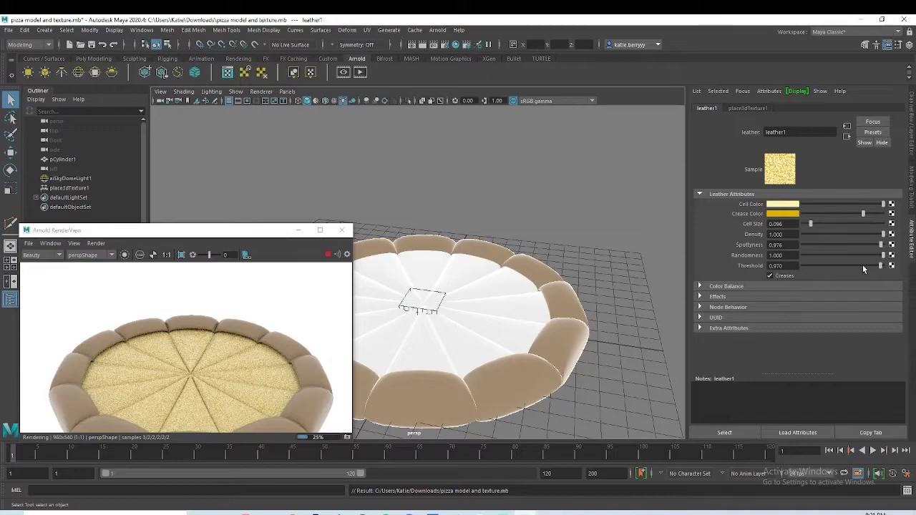
{"action": "left_click", "coordinate": [869, 266]}
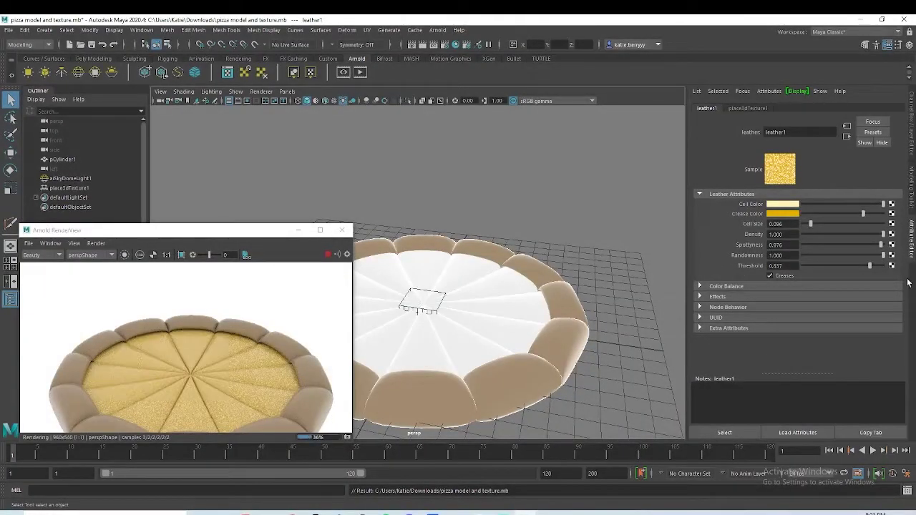
{"action": "left_click", "coordinate": [876, 266]}
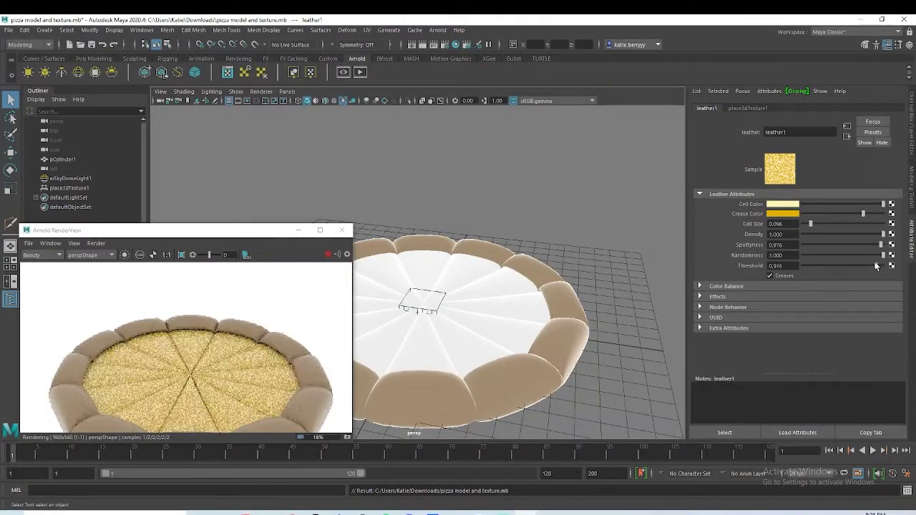
Step: Select the disc mesh and delete its construction history
{"action": "left_click", "coordinate": [517, 263]}
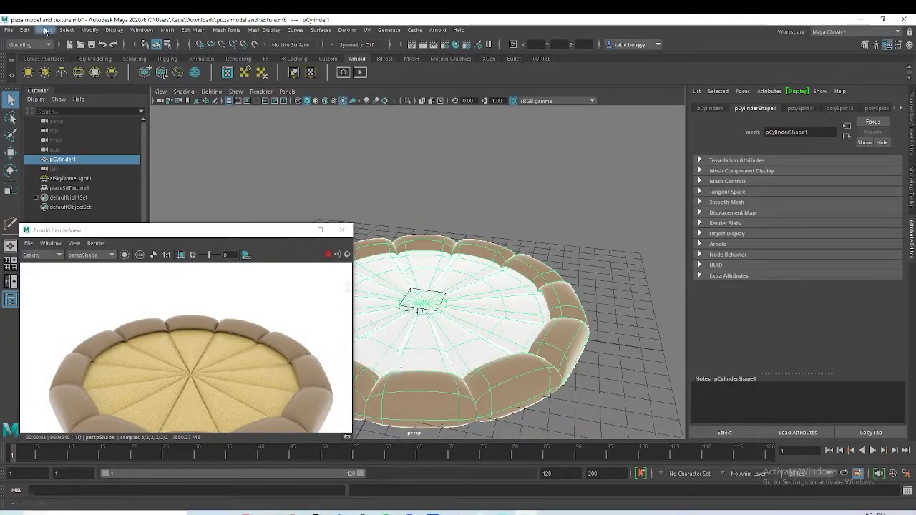
{"action": "left_click", "coordinate": [25, 30]}
{"action": "mouse_move", "coordinate": [93, 152]}
{"action": "left_click", "coordinate": [159, 152]}
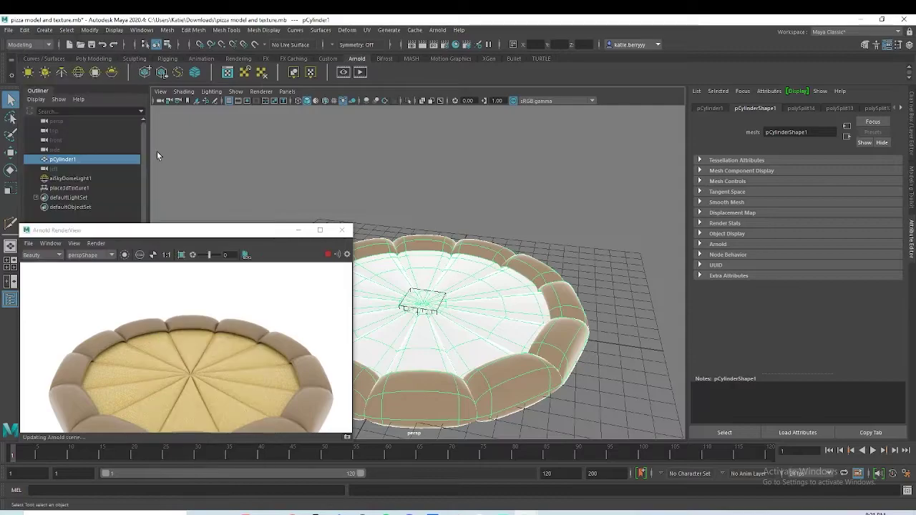
Step: Map a Granite texture to the base color of the rim material aiStandardSurface1
{"action": "left_click", "coordinate": [896, 107]}
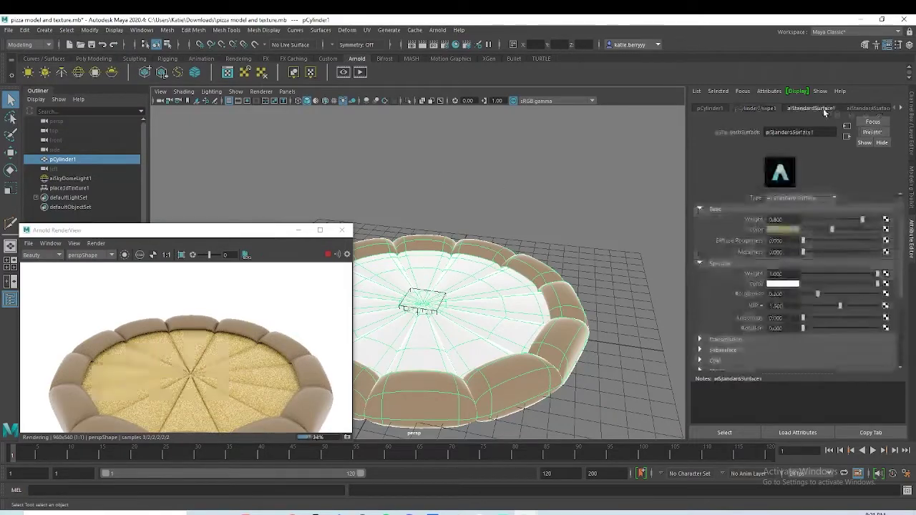
{"action": "left_click", "coordinate": [887, 229]}
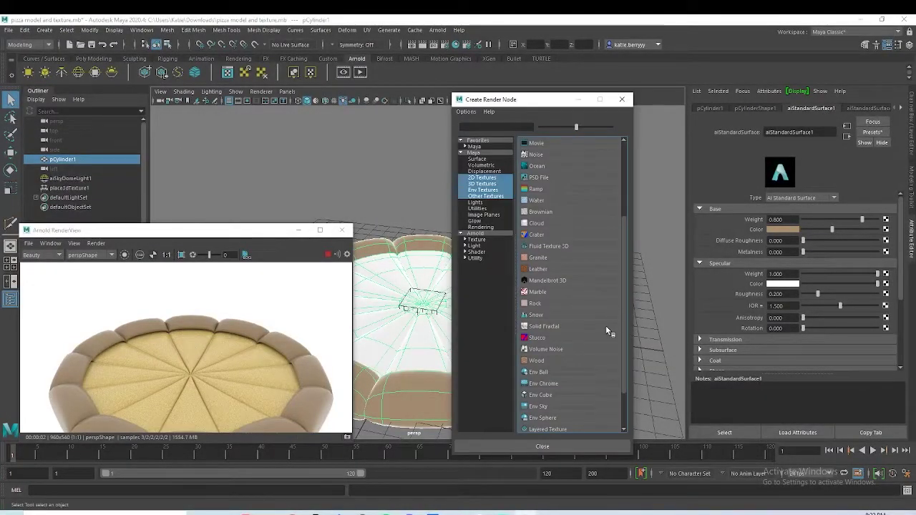
{"action": "left_click", "coordinate": [538, 257]}
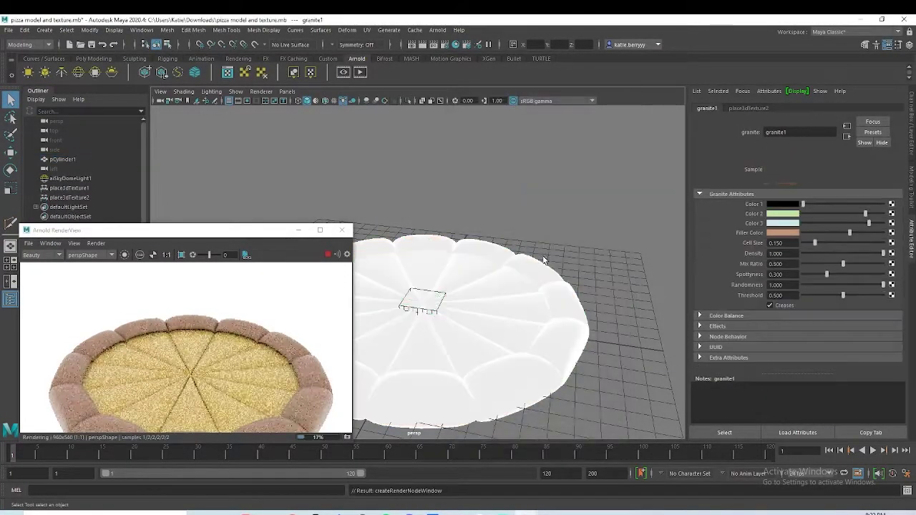
Step: Recolor the crust's granite texture with Color 1 tan, Color 2 golden brown and Color 3 dark olive
{"action": "left_click", "coordinate": [790, 206]}
{"action": "left_click", "coordinate": [740, 198]}
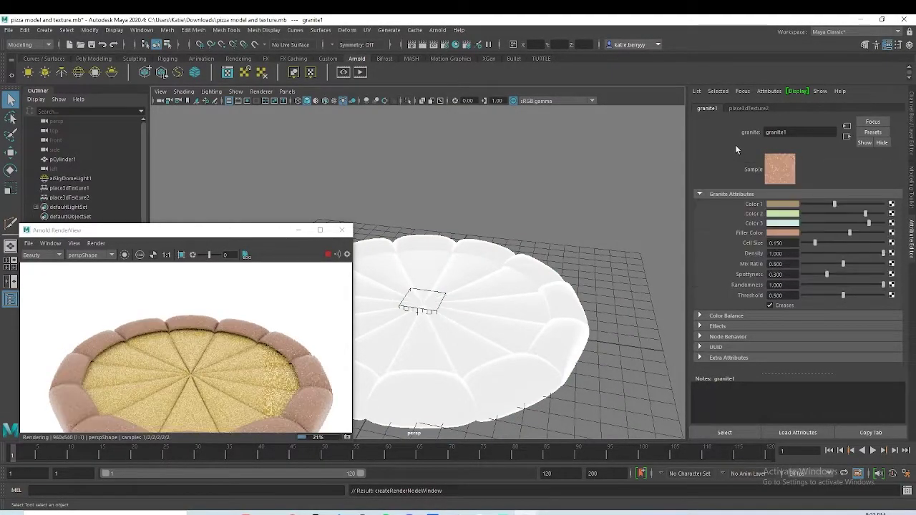
{"action": "left_click", "coordinate": [781, 214]}
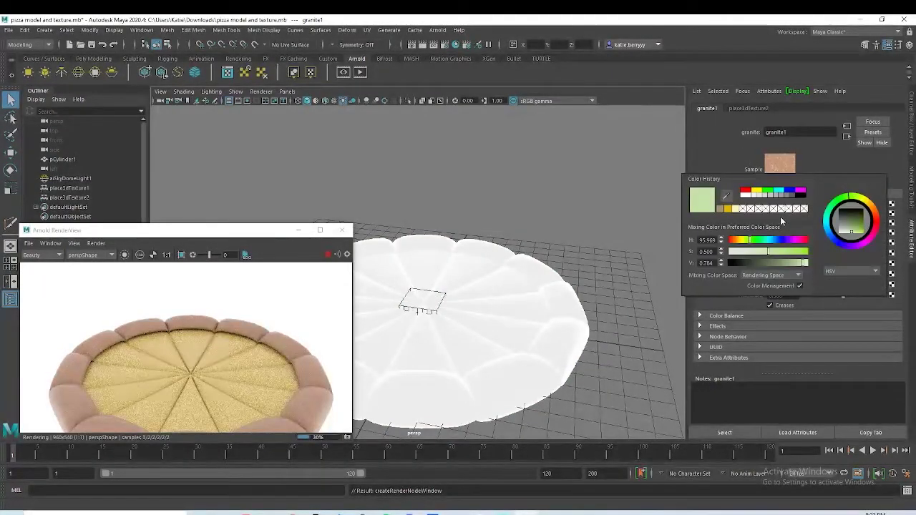
{"action": "left_click", "coordinate": [736, 209]}
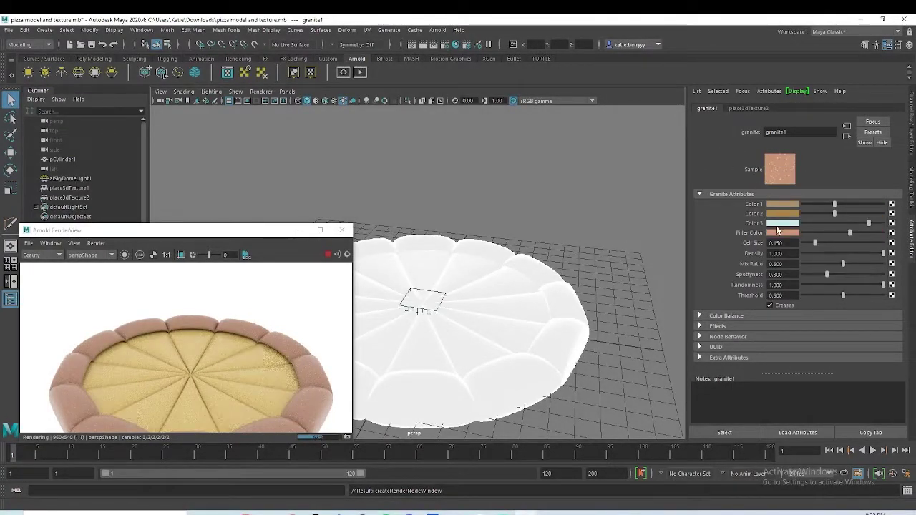
{"action": "left_click", "coordinate": [778, 223]}
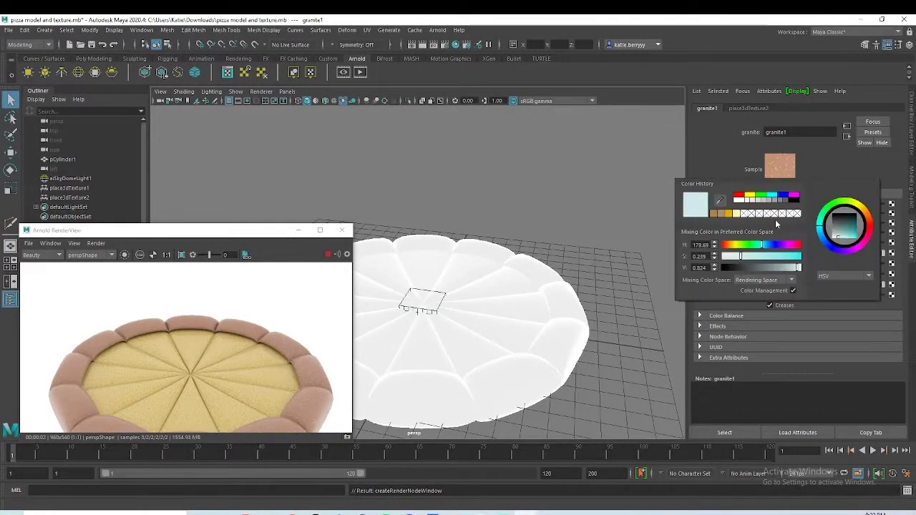
{"action": "left_click", "coordinate": [735, 214]}
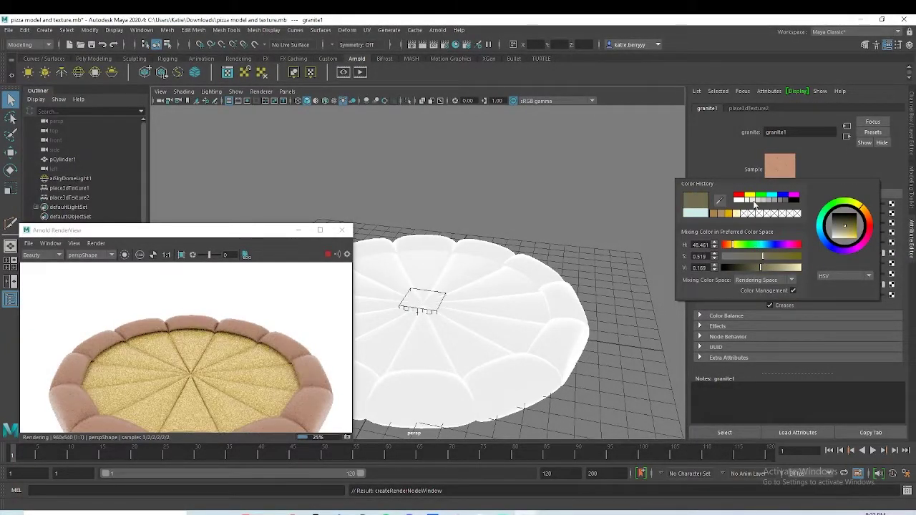
Step: Set the crust granite's filler color to a light golden tan and its cell size to 0.277
{"action": "left_click", "coordinate": [778, 233]}
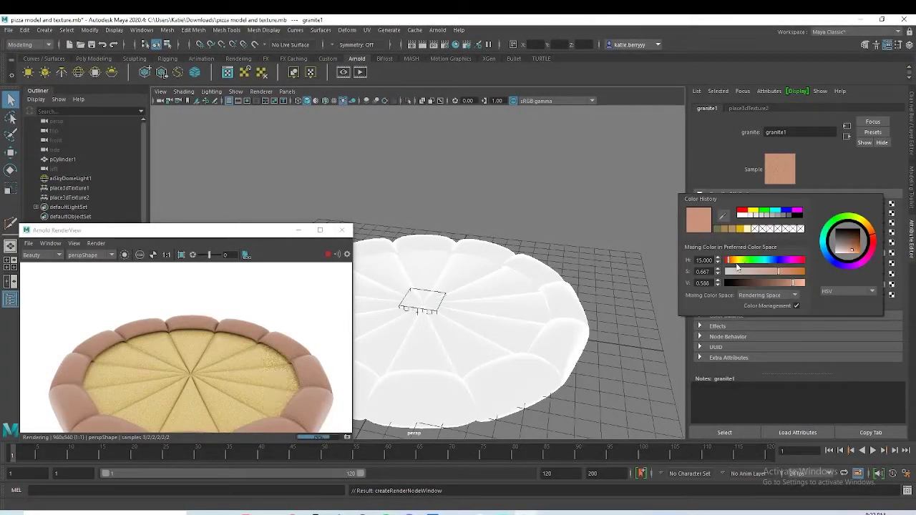
{"action": "left_click", "coordinate": [725, 230]}
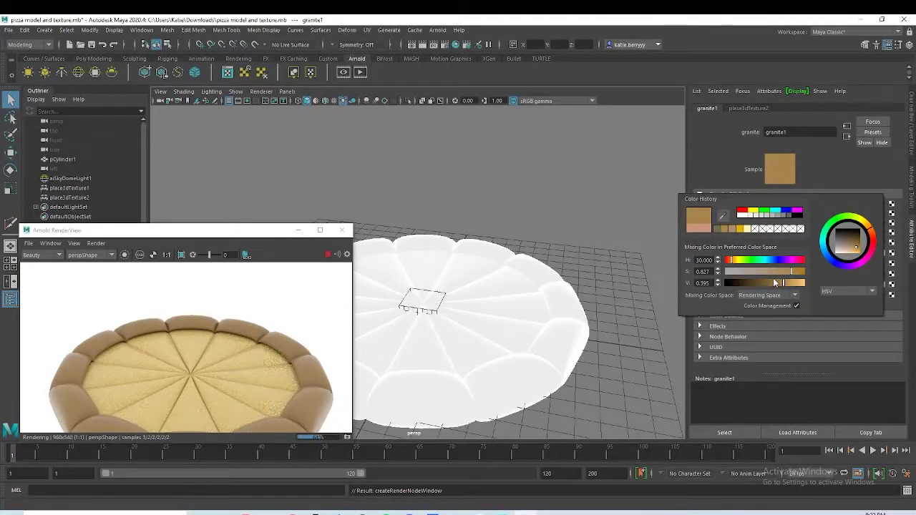
{"action": "left_click_drag", "start_coordinate": [783, 282], "coordinate": [793, 284]}
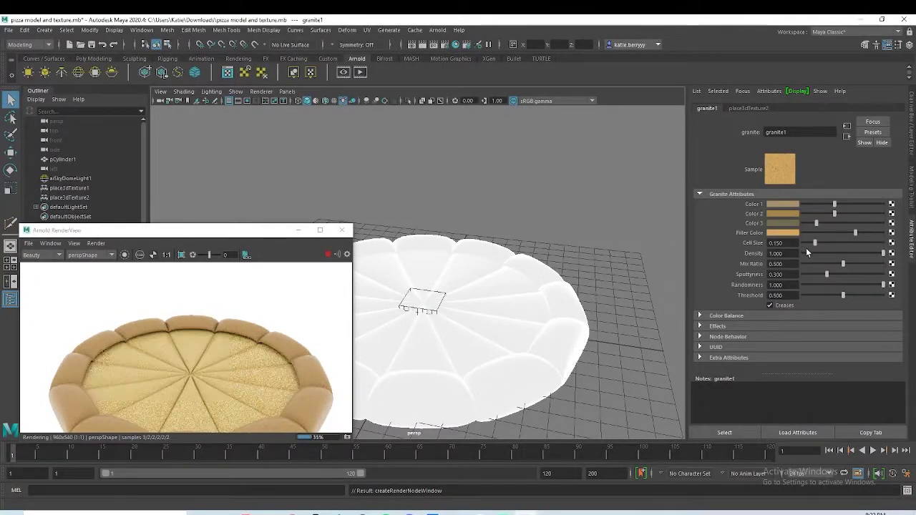
{"action": "left_click_drag", "start_coordinate": [815, 243], "coordinate": [826, 243]}
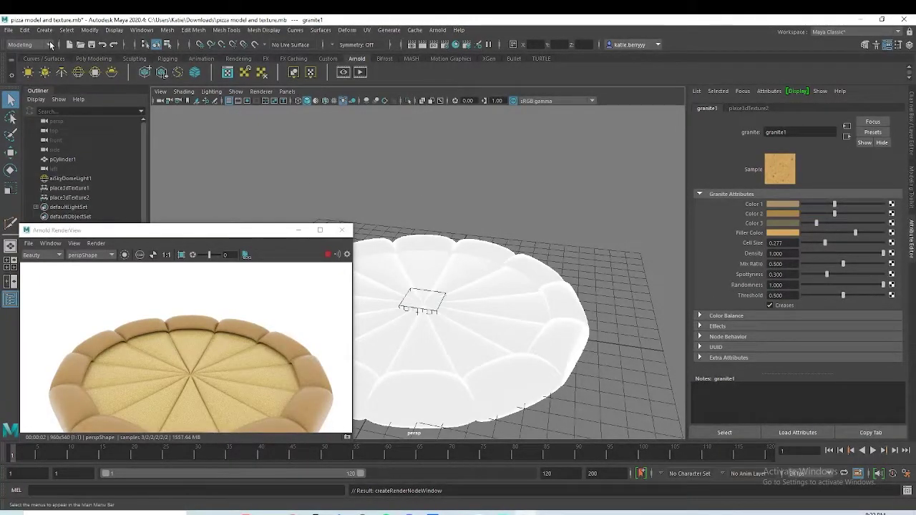
Step: Create a polygon plane under the pizza and scale it up uniformly until it extends well beyond the crust
{"action": "left_click", "coordinate": [91, 58]}
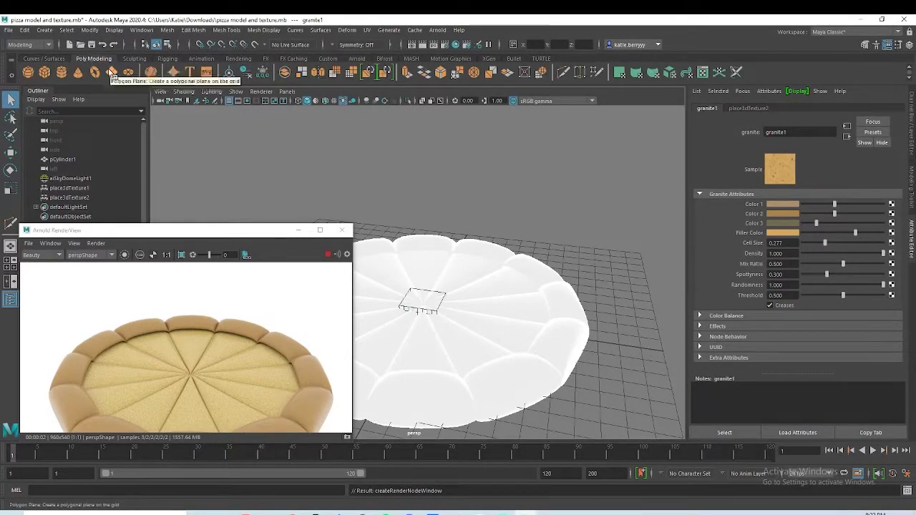
{"action": "left_click", "coordinate": [112, 73]}
{"action": "key", "text": "r"}
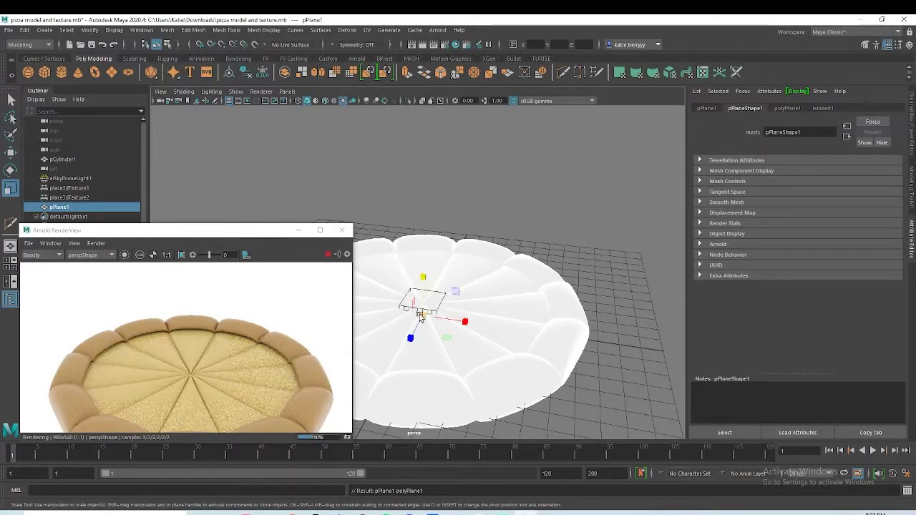
{"action": "left_click_drag", "start_coordinate": [421, 317], "coordinate": [610, 265]}
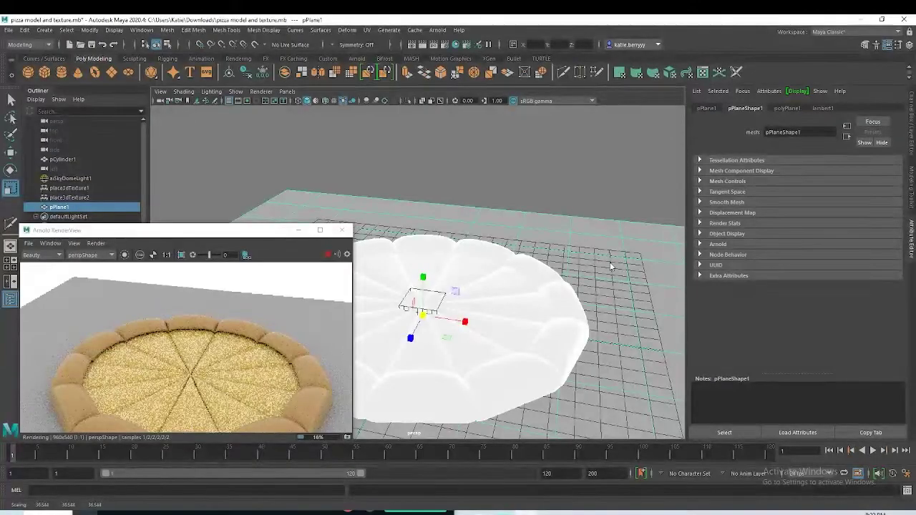
Step: Assign a new aiStandardSurface material to the plane and map a Checker texture to its base color
{"action": "right_click_drag", "start_coordinate": [610, 262], "coordinate": [609, 495]}
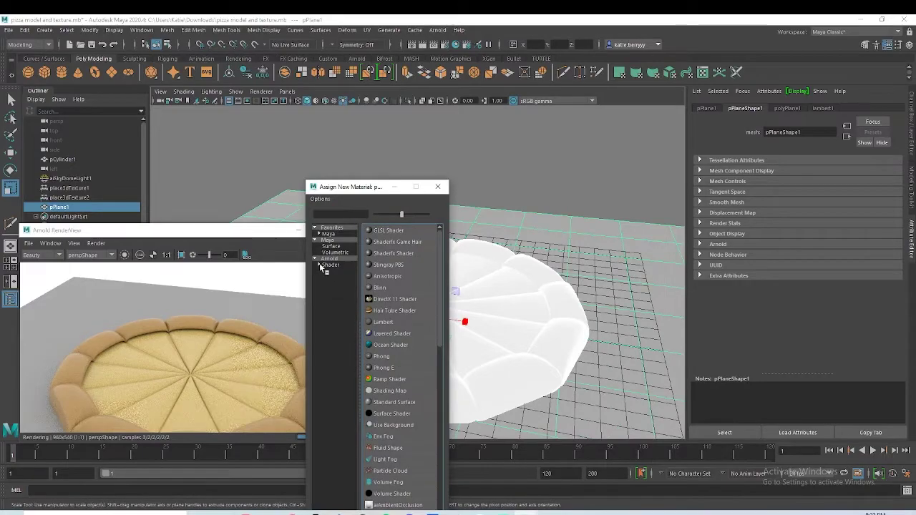
{"action": "left_click", "coordinate": [322, 265]}
{"action": "left_click", "coordinate": [393, 379]}
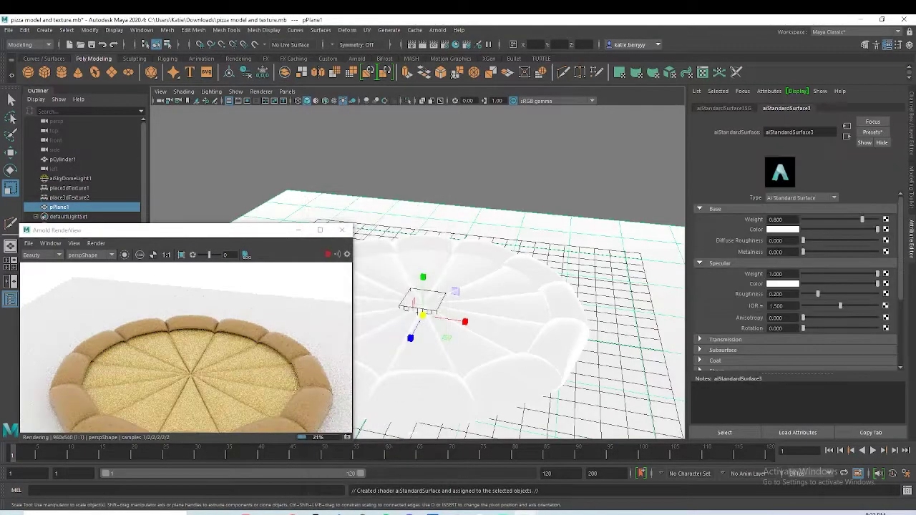
{"action": "left_click", "coordinate": [886, 230]}
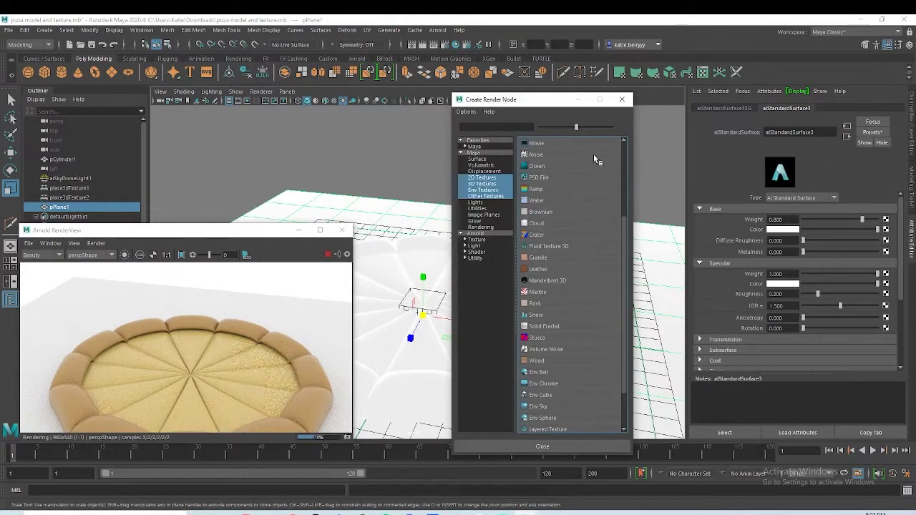
{"action": "scroll", "coordinate": [537, 362], "scroll_direction": "up", "scroll_amount": 4}
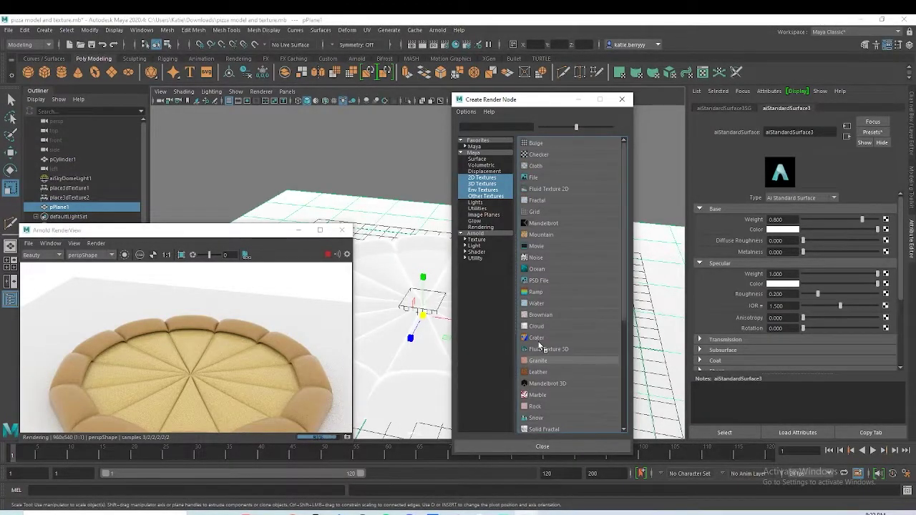
{"action": "left_click", "coordinate": [533, 156]}
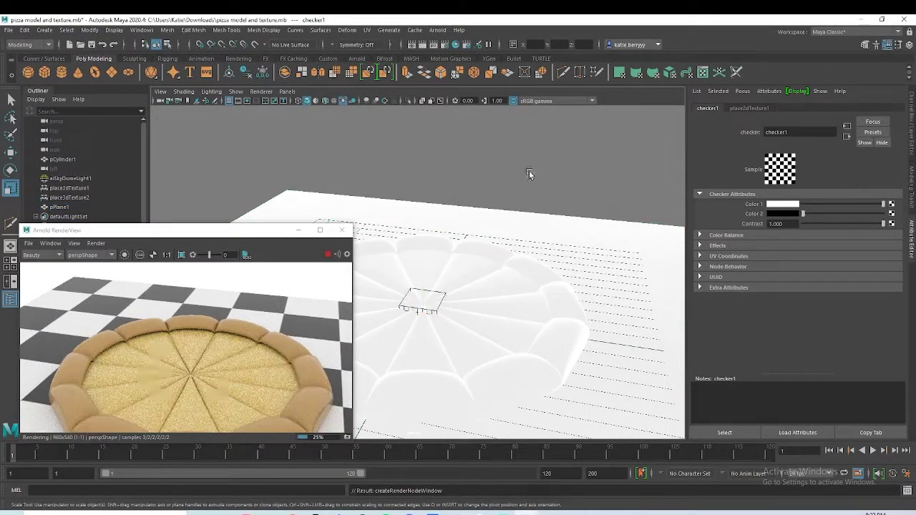
Step: Examine the pizza on the checkered plane from several angles, with the whole frame shown in the Arnold RenderView
{"action": "left_click_drag", "start_coordinate": [587, 305], "coordinate": [547, 242], "text": "alt"}
{"action": "middle_click_drag", "start_coordinate": [546, 242], "coordinate": [583, 260], "text": "alt"}
{"action": "scroll", "coordinate": [583, 260], "scroll_direction": "down", "scroll_amount": 3}
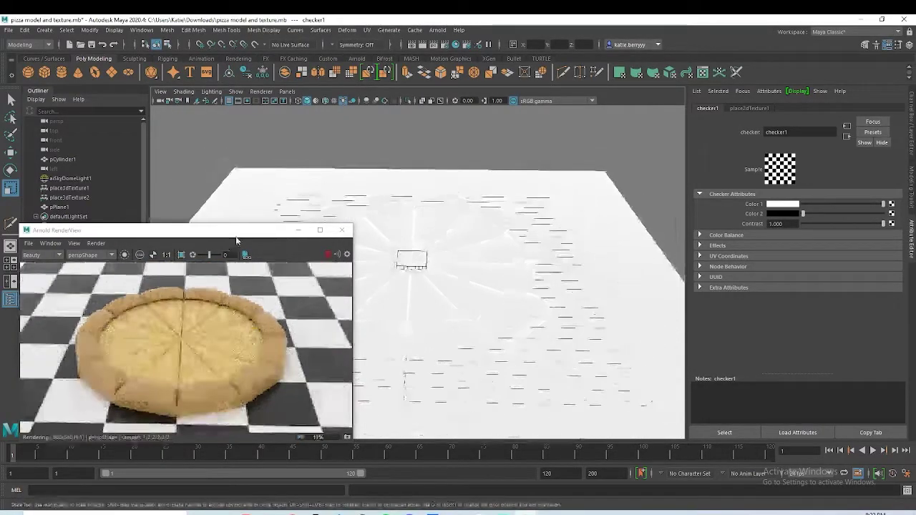
{"action": "left_click_drag", "start_coordinate": [237, 231], "coordinate": [252, 180]}
{"action": "scroll", "coordinate": [220, 263], "scroll_direction": "down", "scroll_amount": 2}
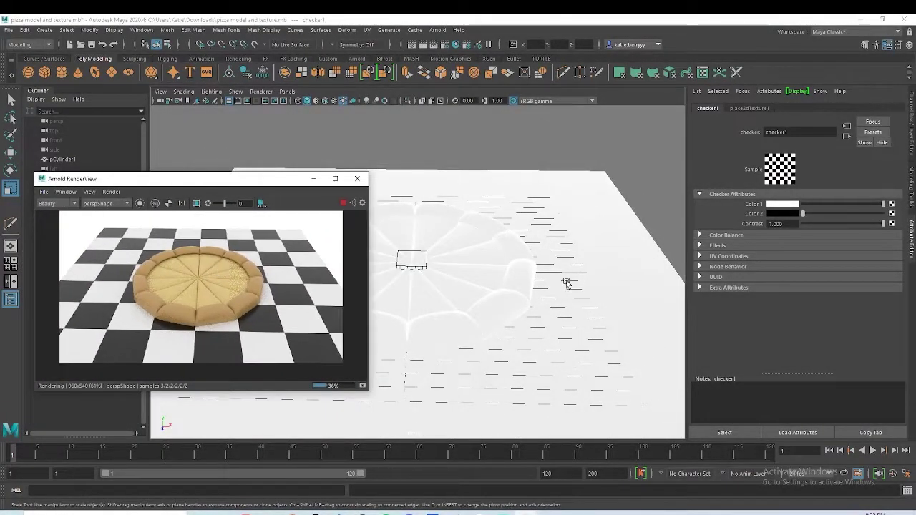
{"action": "left_click_drag", "start_coordinate": [568, 283], "coordinate": [692, 299], "text": "alt"}
{"action": "left_click_drag", "start_coordinate": [505, 274], "coordinate": [473, 270], "text": "alt"}
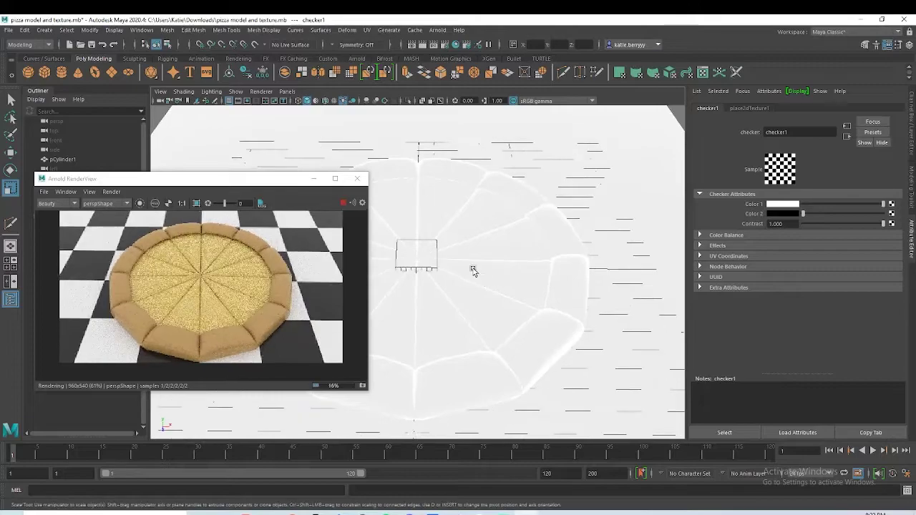
Step: Create a polygon cylinder, raise it above the pizza center and flatten it to a vertical scale of 0.075
{"action": "left_click", "coordinate": [62, 72]}
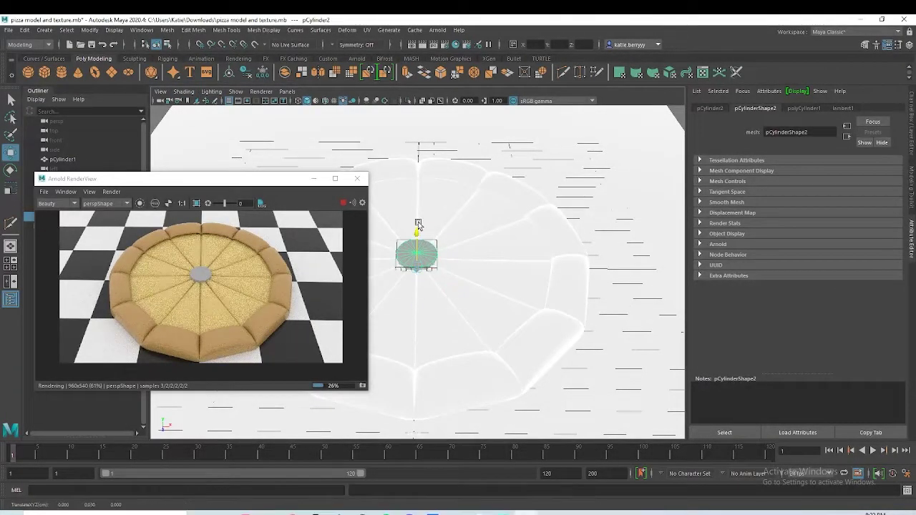
{"action": "left_click_drag", "start_coordinate": [417, 232], "coordinate": [416, 190]}
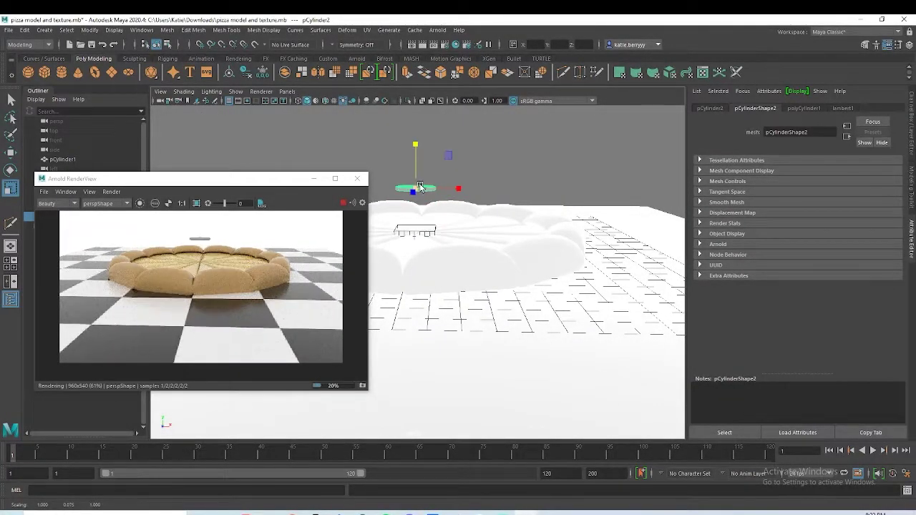
Step: Switch the perspective view to shaded display with textures and all scene lights
{"action": "key", "text": "4"}
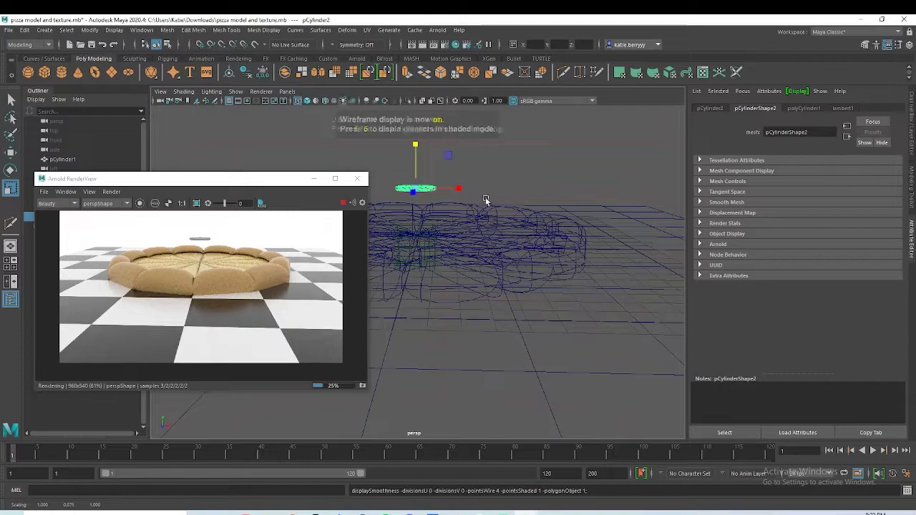
{"action": "key", "text": "5"}
{"action": "key", "text": "6"}
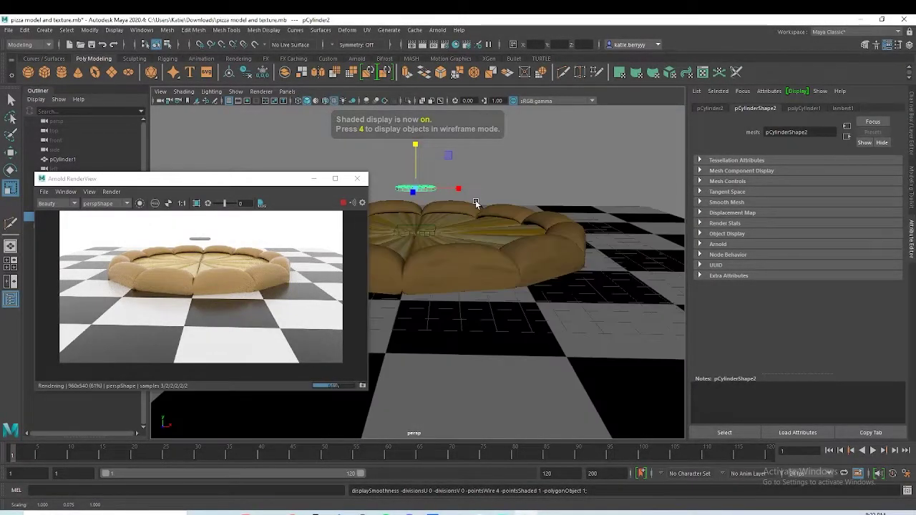
{"action": "key", "text": "7"}
Step: Assign a new aiStandardSurface material to the small flat cylinder and map a Granite texture to its base color
{"action": "scroll", "coordinate": [426, 198], "scroll_direction": "up", "scroll_amount": 5}
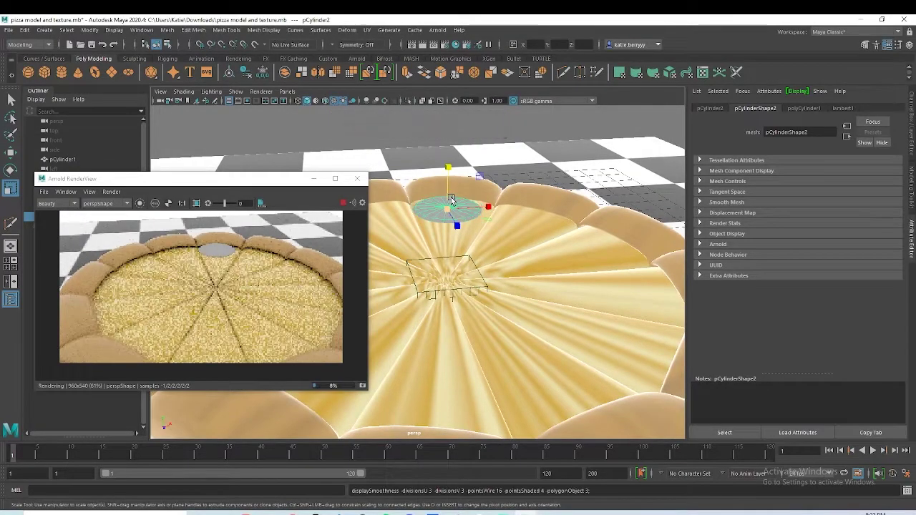
{"action": "right_click_drag", "start_coordinate": [451, 199], "coordinate": [448, 415]}
{"action": "left_click", "coordinate": [330, 265]}
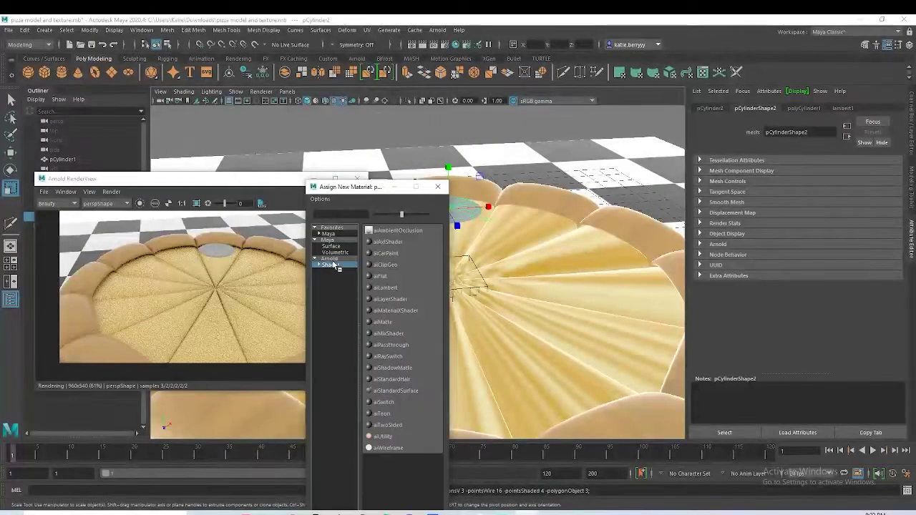
{"action": "left_click", "coordinate": [400, 392]}
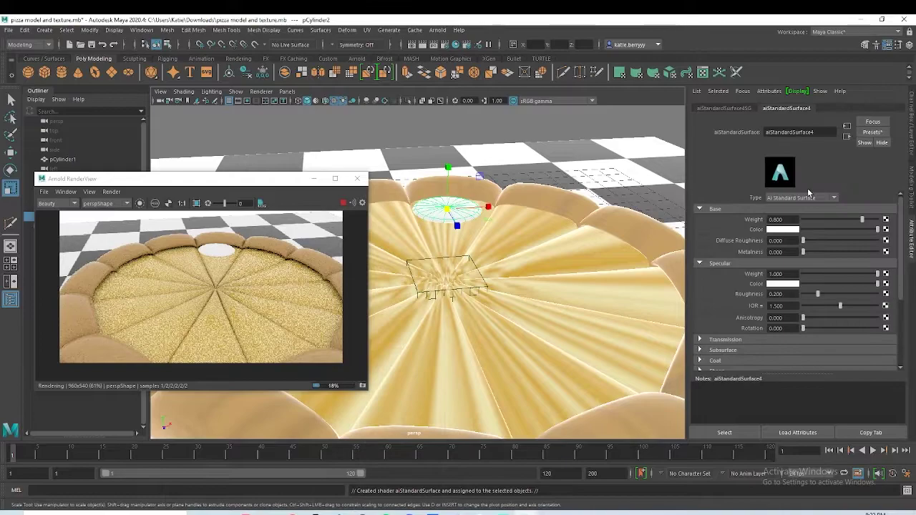
{"action": "left_click", "coordinate": [886, 229]}
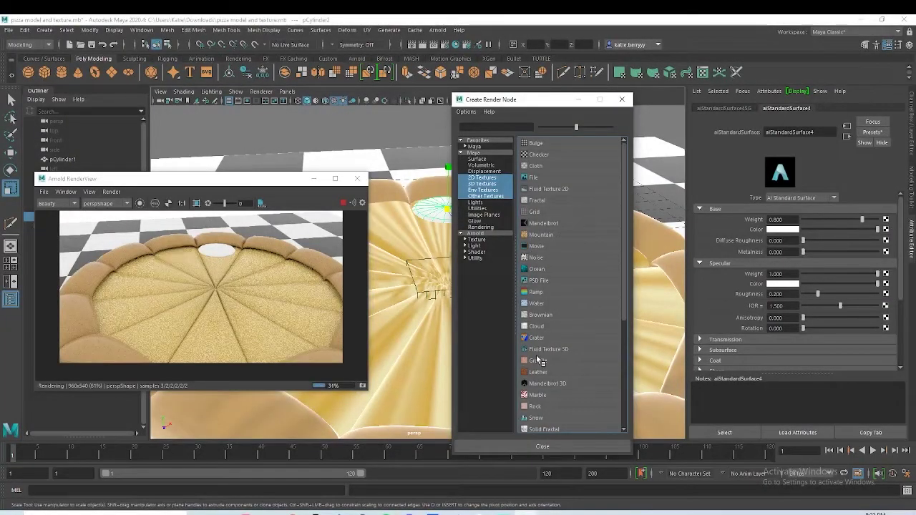
{"action": "left_click", "coordinate": [537, 361]}
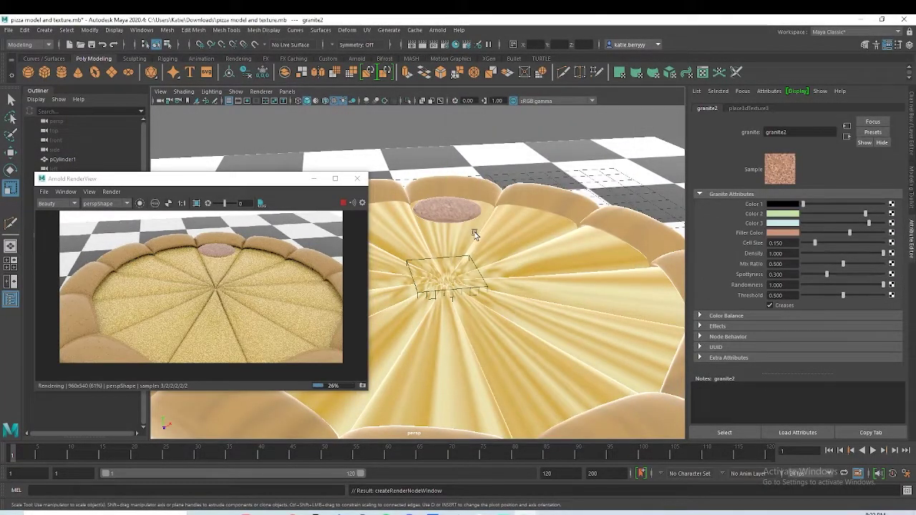
Step: Set the granite texture's Color 1 to brick red and Color 2 to a muted brown
{"action": "left_click_drag", "start_coordinate": [456, 240], "coordinate": [453, 267], "text": "alt"}
{"action": "scroll", "coordinate": [491, 234], "scroll_direction": "up", "scroll_amount": 2}
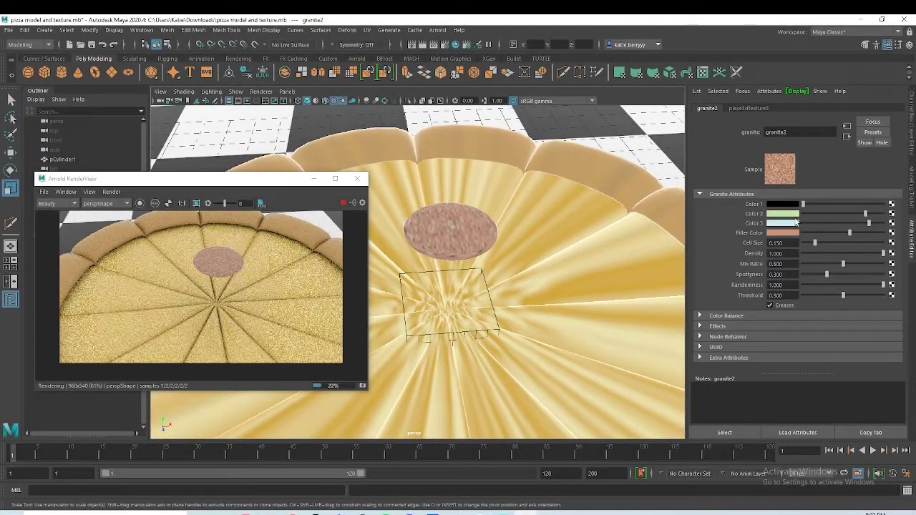
{"action": "left_click", "coordinate": [784, 205]}
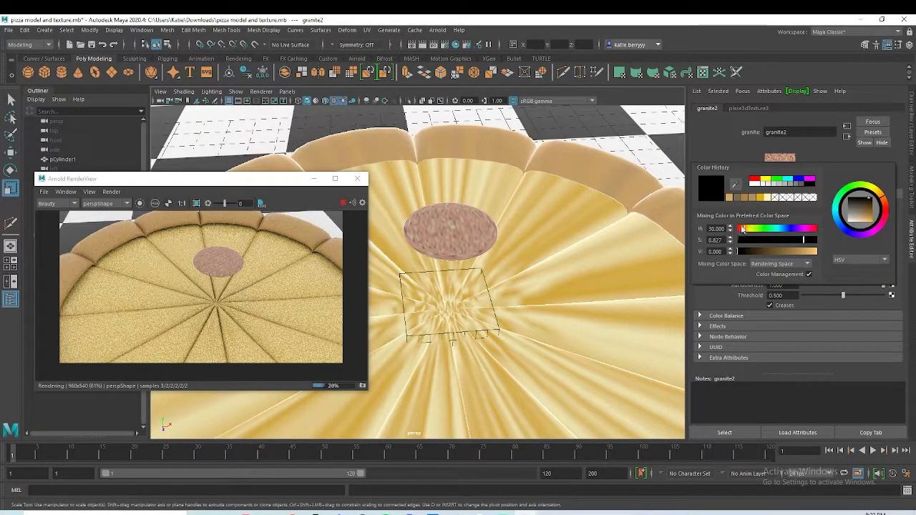
{"action": "left_click", "coordinate": [795, 251]}
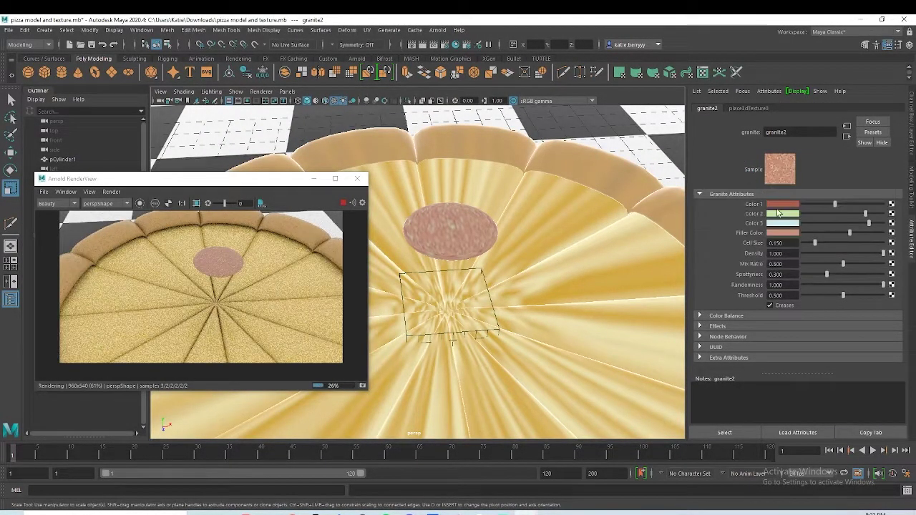
{"action": "left_click", "coordinate": [774, 214]}
{"action": "left_click", "coordinate": [720, 256]}
{"action": "left_click", "coordinate": [757, 268]}
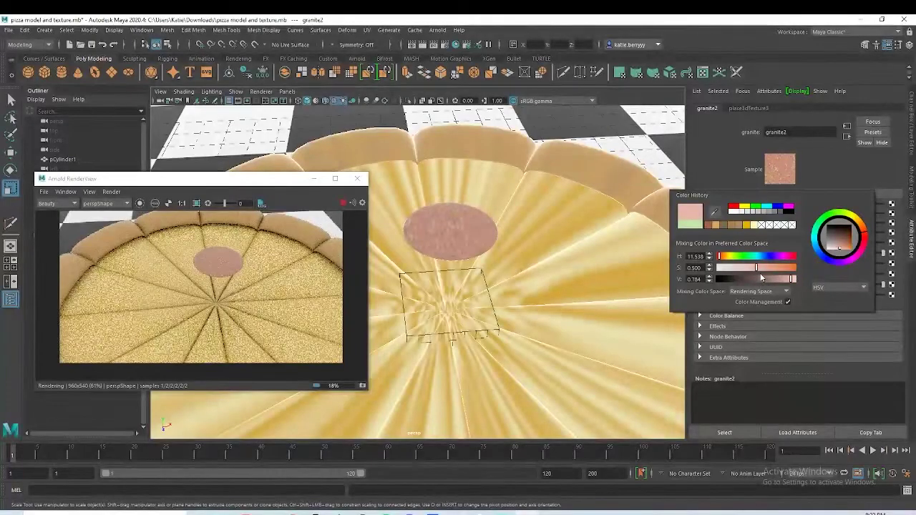
{"action": "left_click", "coordinate": [762, 279]}
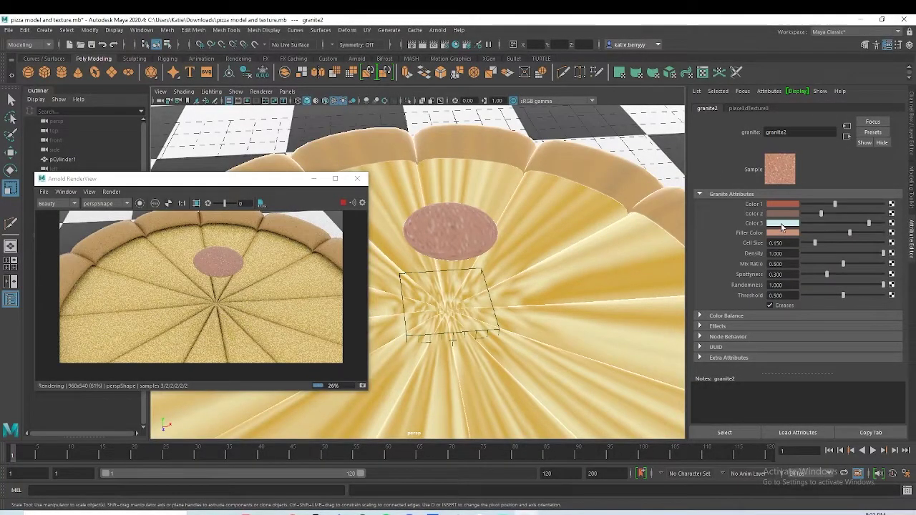
Step: Set the granite texture's Color 3 to dark reddish brown and its Filler Color to a deeper pepperoni red
{"action": "left_click", "coordinate": [781, 234]}
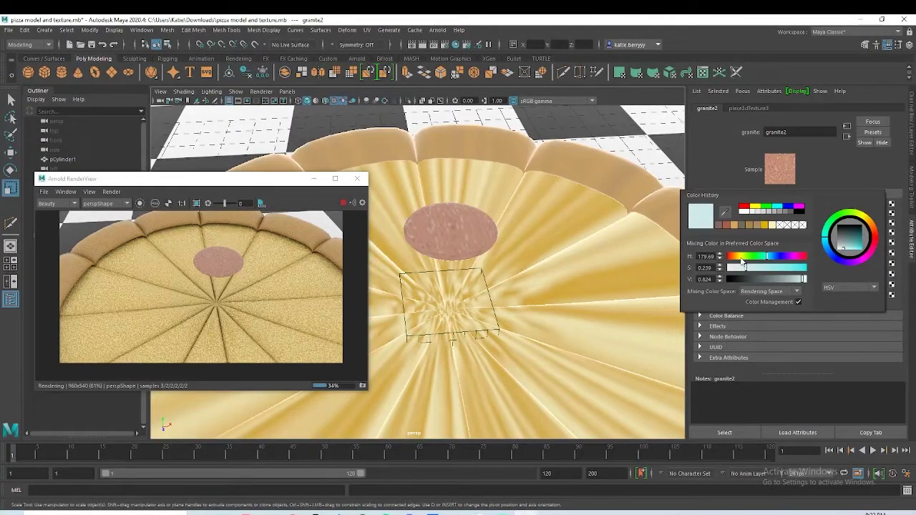
{"action": "left_click_drag", "start_coordinate": [743, 262], "coordinate": [747, 259]}
{"action": "left_click", "coordinate": [731, 224]}
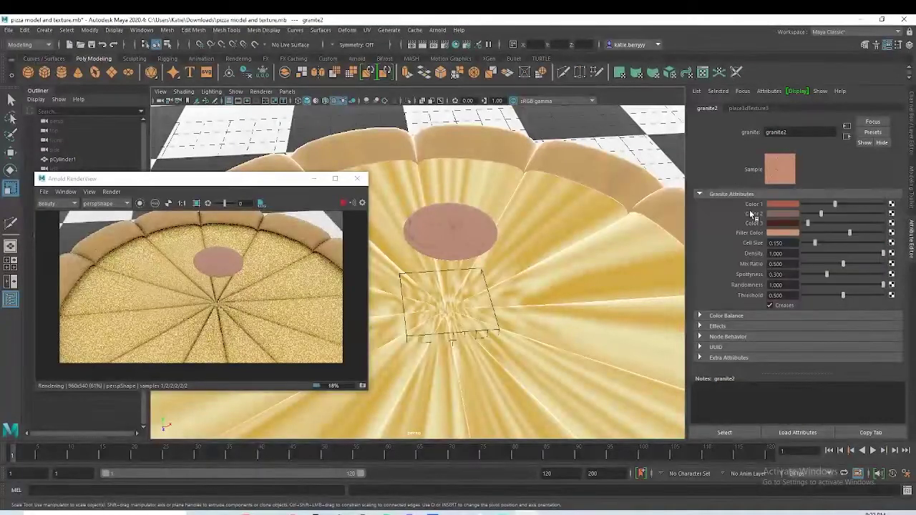
{"action": "left_click", "coordinate": [780, 234]}
{"action": "left_click_drag", "start_coordinate": [760, 282], "coordinate": [788, 284]}
{"action": "left_click", "coordinate": [723, 229]}
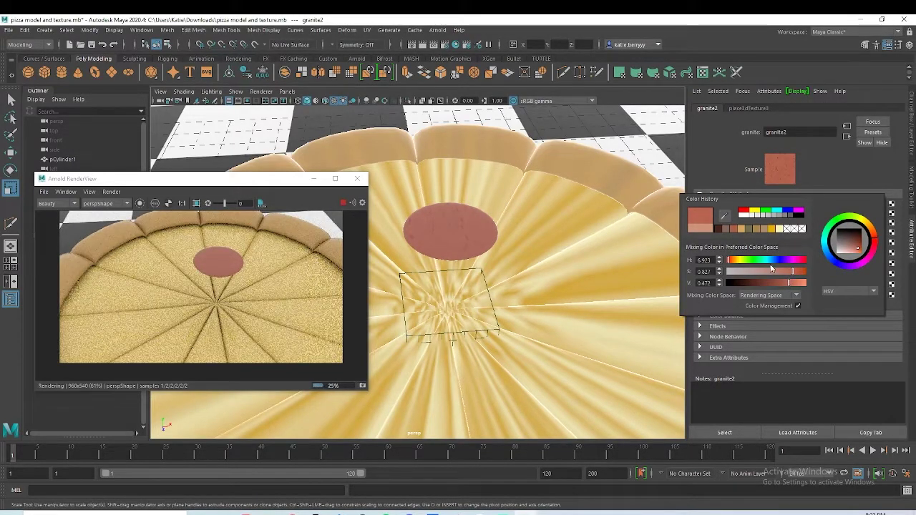
Step: Lower the pepperoni onto the cheese at a height of 0.77, and move it off center to about -3.57 in X
{"action": "left_click", "coordinate": [457, 226]}
{"action": "left_click_drag", "start_coordinate": [526, 213], "coordinate": [598, 287], "text": "alt"}
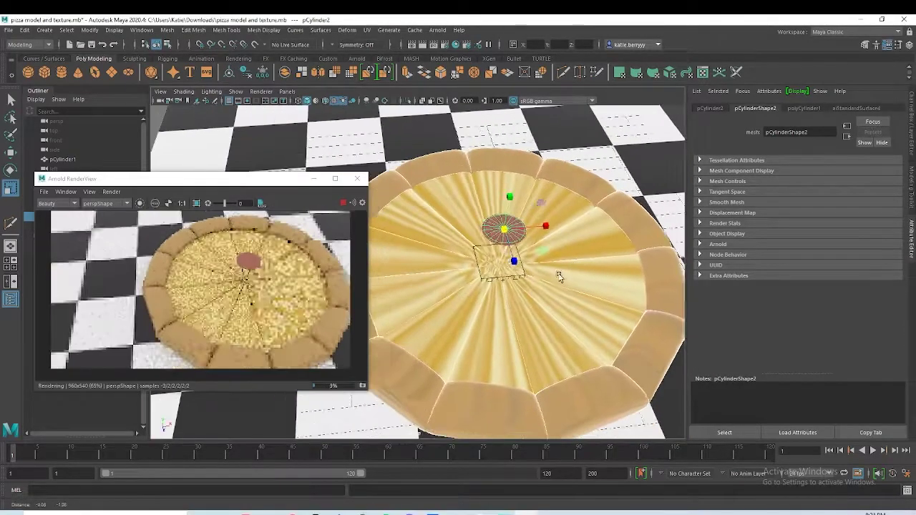
{"action": "left_click_drag", "start_coordinate": [560, 276], "coordinate": [499, 308], "text": "alt"}
{"action": "scroll", "coordinate": [531, 300], "scroll_direction": "up", "scroll_amount": 3}
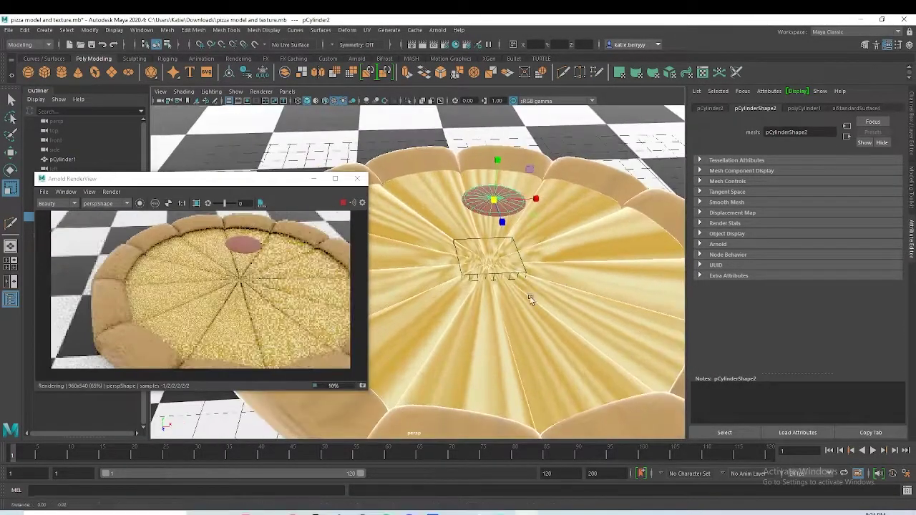
{"action": "middle_click_drag", "start_coordinate": [530, 299], "coordinate": [536, 327], "text": "alt"}
{"action": "key", "text": "w"}
{"action": "left_click_drag", "start_coordinate": [504, 187], "coordinate": [512, 250]}
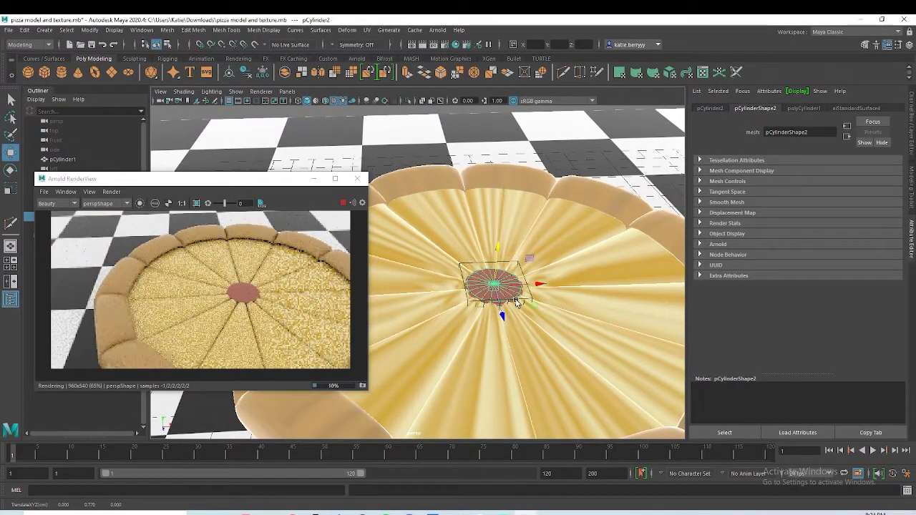
{"action": "left_click_drag", "start_coordinate": [531, 288], "coordinate": [423, 291]}
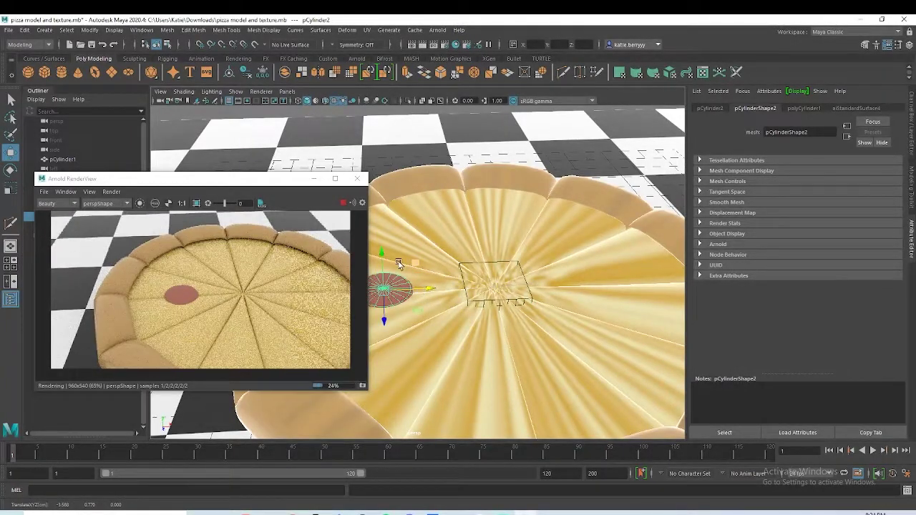
Step: Switch the pepperoni to edge selection and select the edges running across the middle of its top face
{"action": "middle_click_drag", "start_coordinate": [399, 264], "coordinate": [446, 256], "text": "alt"}
{"action": "left_click_drag", "start_coordinate": [445, 255], "coordinate": [458, 290], "text": "alt"}
{"action": "scroll", "coordinate": [486, 279], "scroll_direction": "up", "scroll_amount": 8}
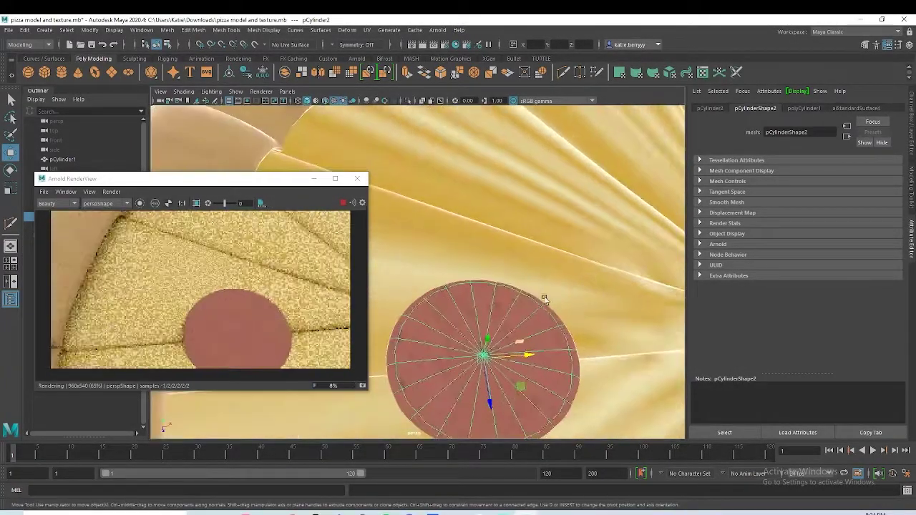
{"action": "left_click_drag", "start_coordinate": [509, 369], "coordinate": [494, 364], "text": "alt"}
{"action": "right_click_drag", "start_coordinate": [409, 268], "coordinate": [417, 243]}
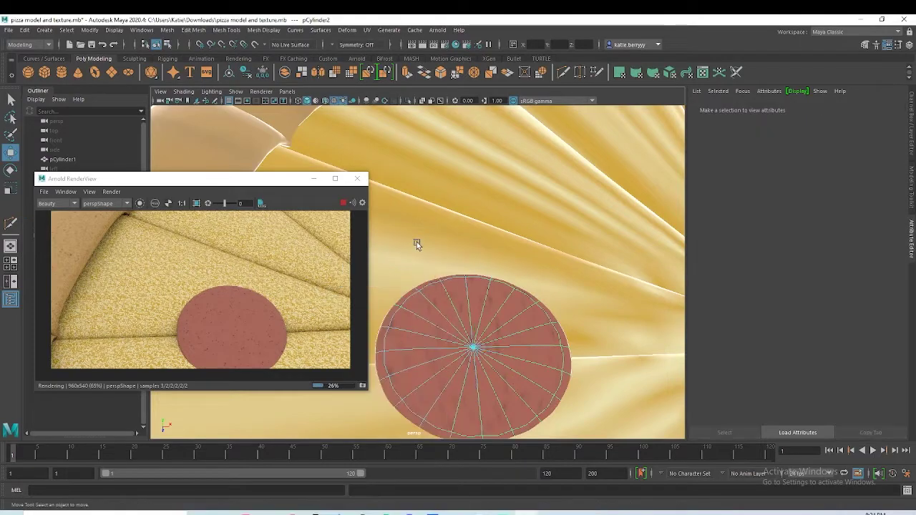
{"action": "left_click", "coordinate": [432, 348]}
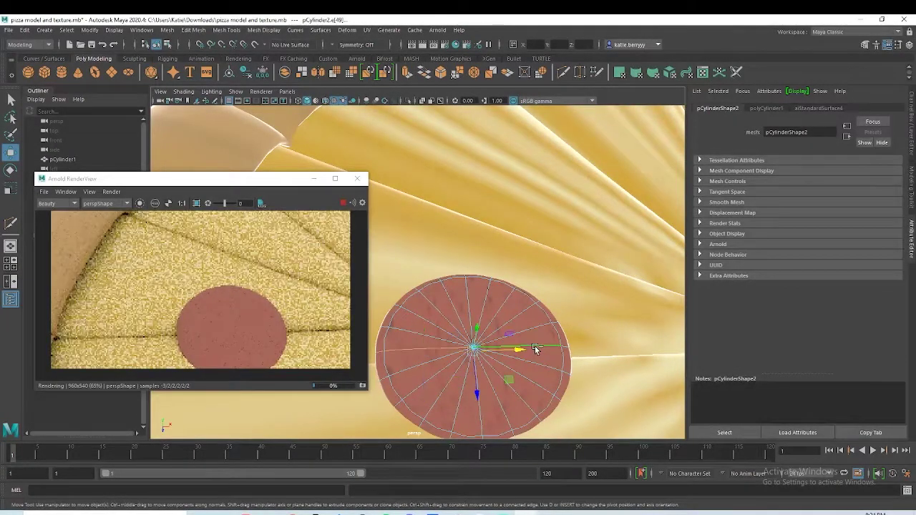
Step: Try to scale the pepperoni's selected middle edges vertically
{"action": "key", "text": "r"}
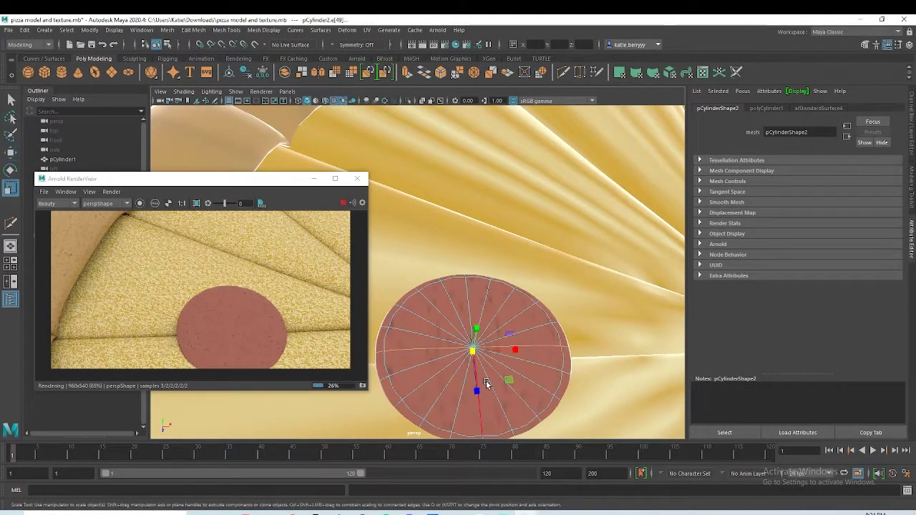
{"action": "left_click_drag", "start_coordinate": [486, 381], "coordinate": [503, 364], "text": "alt"}
{"action": "left_click_drag", "start_coordinate": [497, 186], "coordinate": [544, 262]}
{"action": "left_click_drag", "start_coordinate": [544, 313], "coordinate": [540, 372], "text": "alt"}
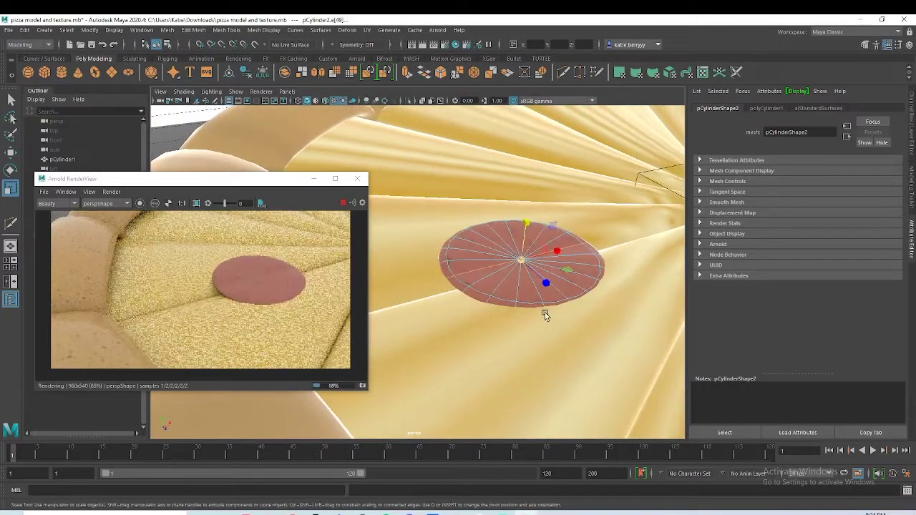
{"action": "left_click_drag", "start_coordinate": [475, 310], "coordinate": [584, 309], "text": "alt"}
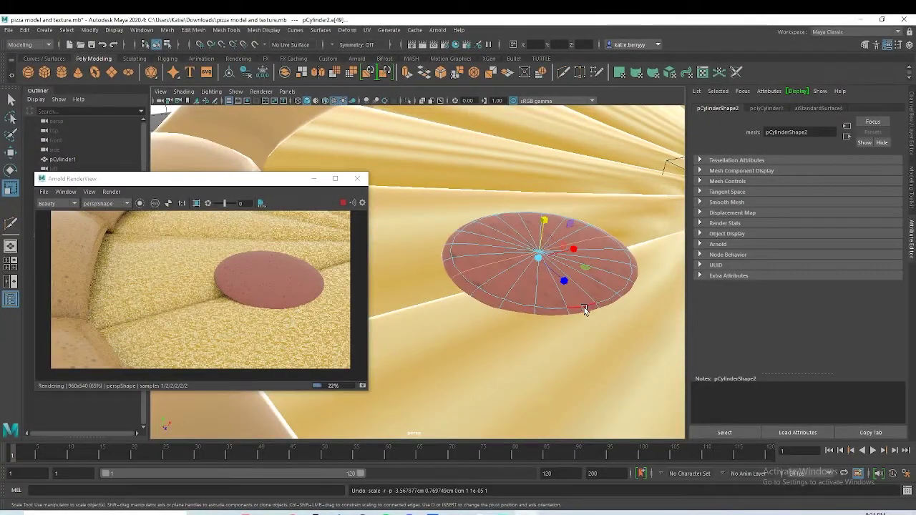
Step: Bevel the pepperoni's selected middle edges with a fraction of 0.03 and a depth of 2
{"action": "key", "text": "ctrl+b"}
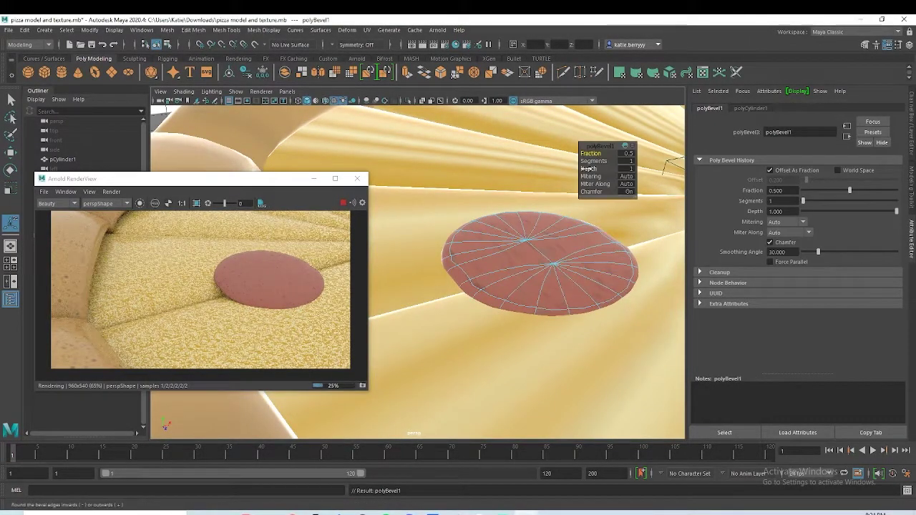
{"action": "left_click", "coordinate": [625, 168]}
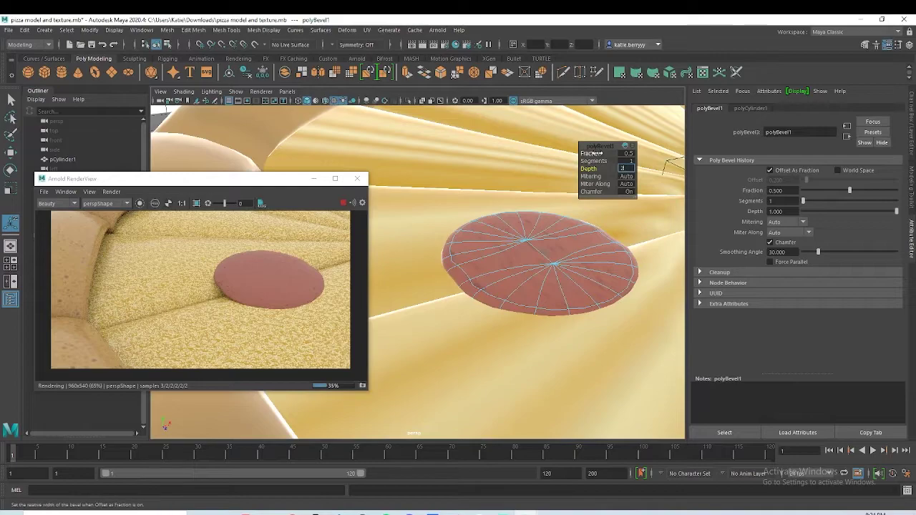
{"action": "left_click_drag", "start_coordinate": [596, 154], "coordinate": [579, 162]}
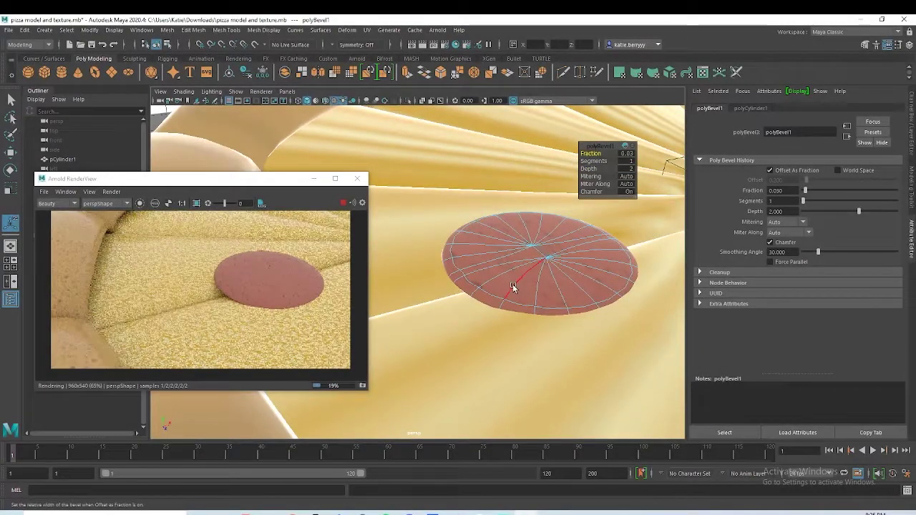
Step: Cut a new edge line along the middle of the beveled strip across the pepperoni
{"action": "right_click", "coordinate": [537, 251], "text": "shift"}
{"action": "right_click_drag", "start_coordinate": [493, 253], "coordinate": [544, 251], "text": "shift"}
{"action": "key", "text": "q"}
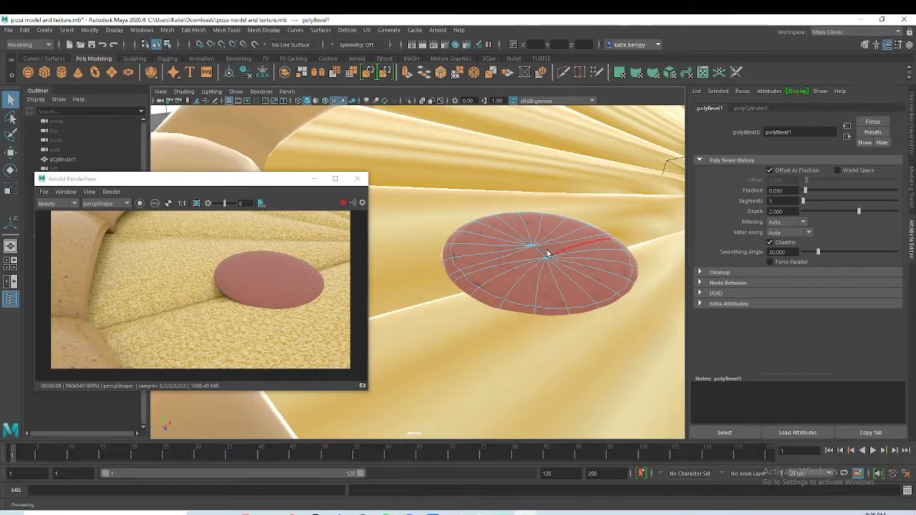
{"action": "right_click", "coordinate": [546, 253], "text": "shift"}
{"action": "left_click", "coordinate": [546, 254]}
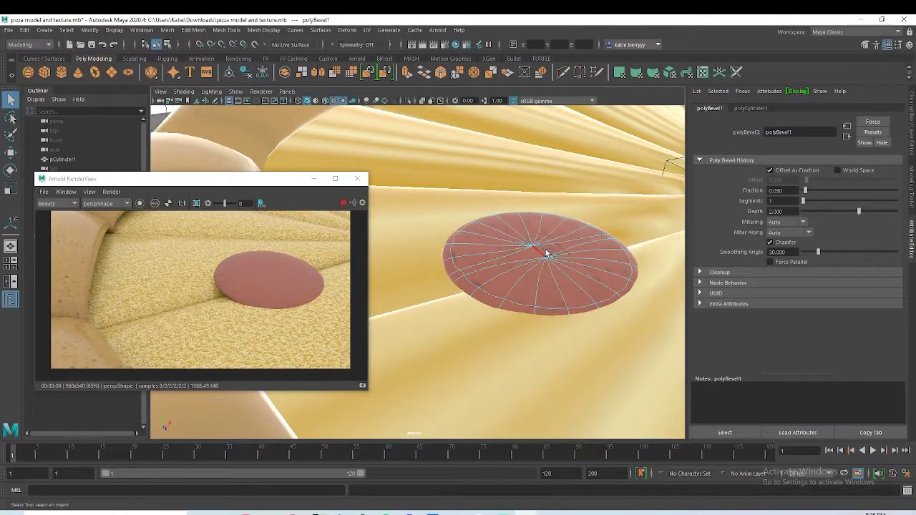
{"action": "right_click_drag", "start_coordinate": [548, 247], "coordinate": [499, 244], "text": "shift"}
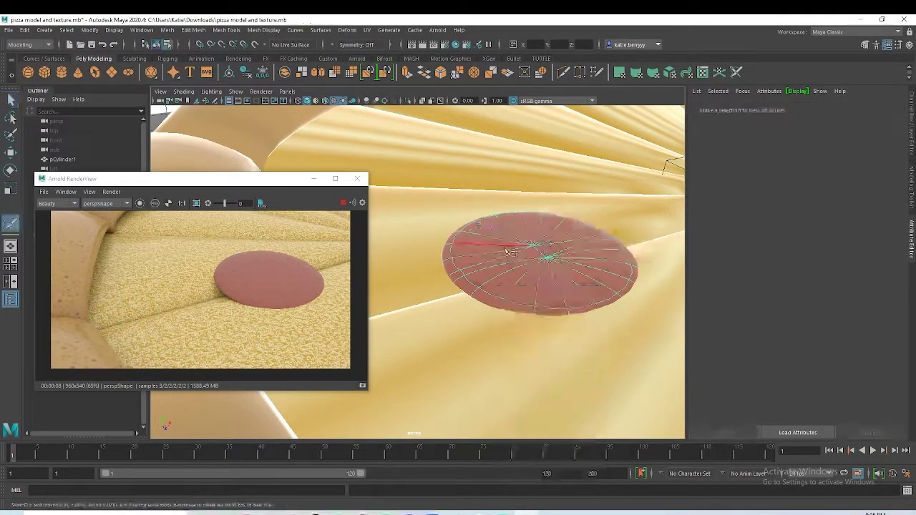
{"action": "left_click_drag", "start_coordinate": [528, 278], "coordinate": [483, 285], "text": "alt"}
{"action": "scroll", "coordinate": [547, 273], "scroll_direction": "up", "scroll_amount": 1}
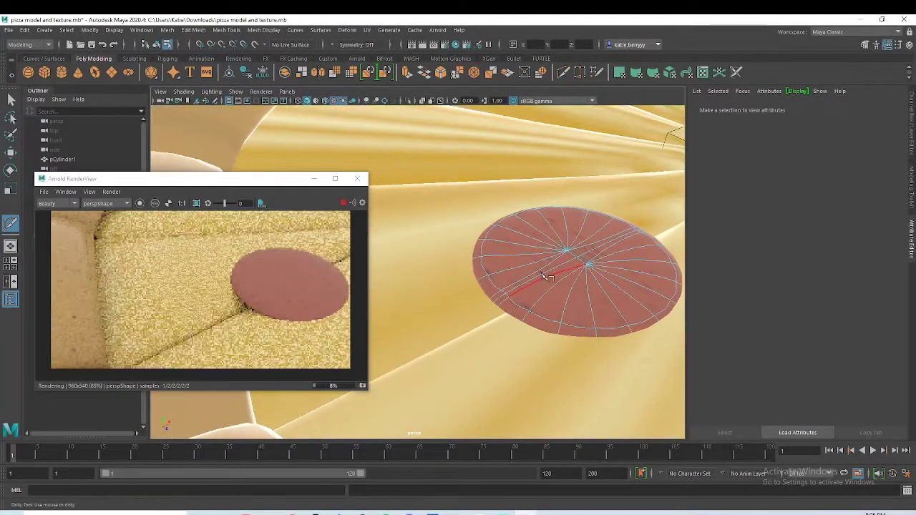
{"action": "middle_click_drag", "start_coordinate": [605, 272], "coordinate": [521, 283], "text": "alt"}
{"action": "scroll", "coordinate": [521, 283], "scroll_direction": "up", "scroll_amount": 1}
{"action": "key", "text": "q"}
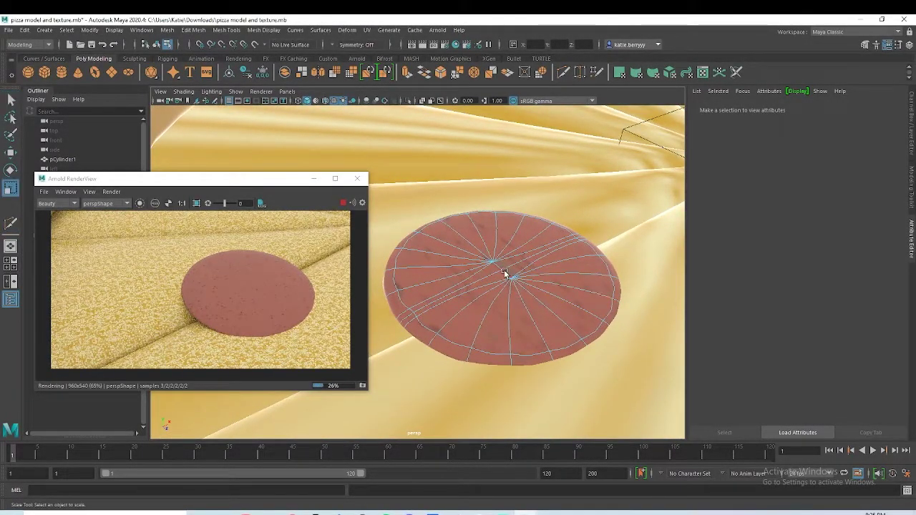
Step: Select the new middle edges of the pepperoni and scale them vertically to 0 to form a crease
{"action": "left_click", "coordinate": [505, 274]}
{"action": "left_click_drag", "start_coordinate": [520, 248], "coordinate": [497, 288]}
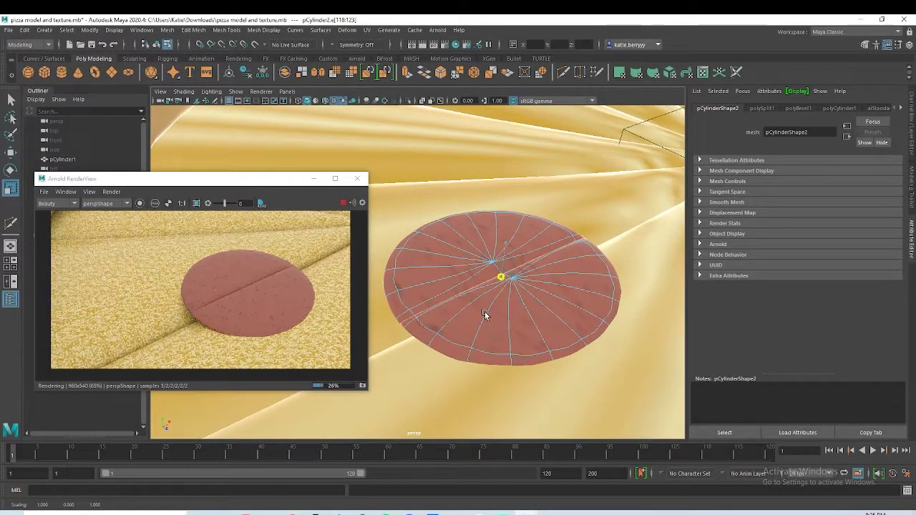
{"action": "left_click", "coordinate": [529, 314]}
{"action": "key", "text": "w"}
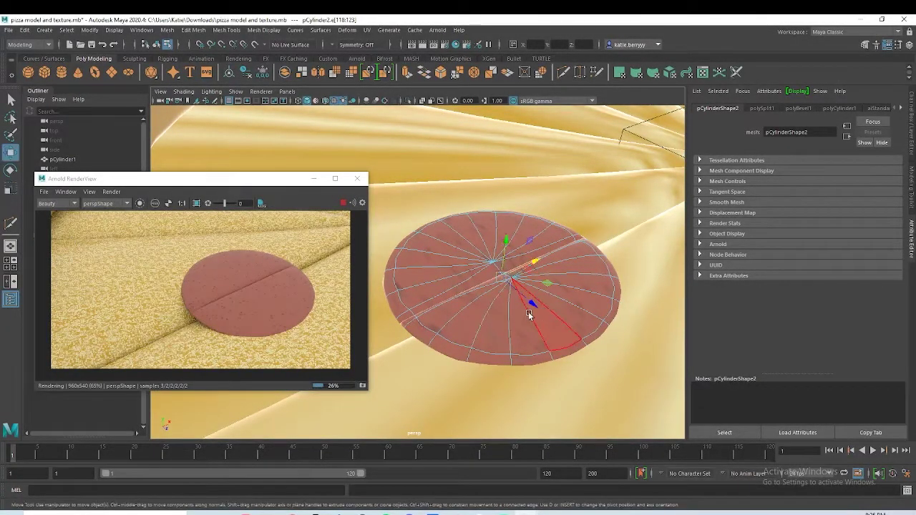
Step: Return to object mode, duplicate the pepperoni and move the copy to a neighboring spot near the crust
{"action": "right_click_drag", "start_coordinate": [548, 267], "coordinate": [580, 263]}
{"action": "left_click_drag", "start_coordinate": [548, 307], "coordinate": [585, 327], "text": "alt"}
{"action": "left_click", "coordinate": [510, 271]}
{"action": "left_click", "coordinate": [491, 335]}
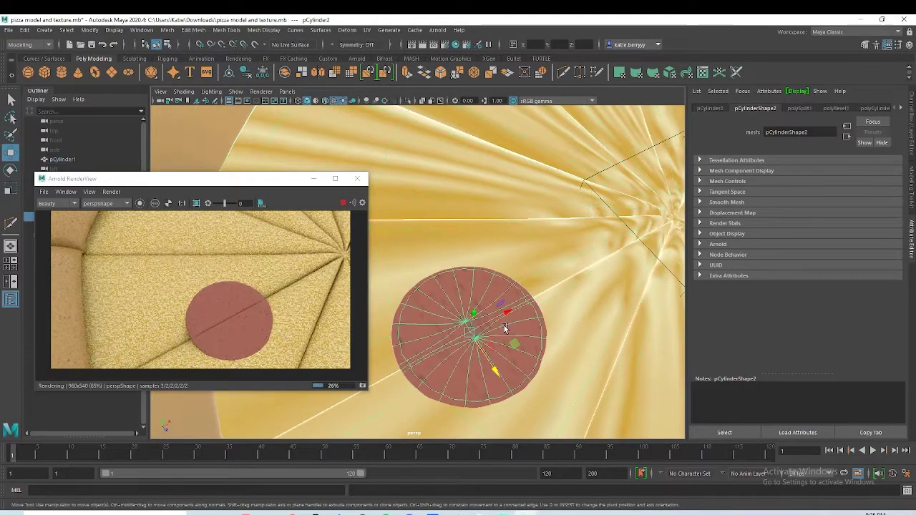
{"action": "key", "text": "ctrl+d"}
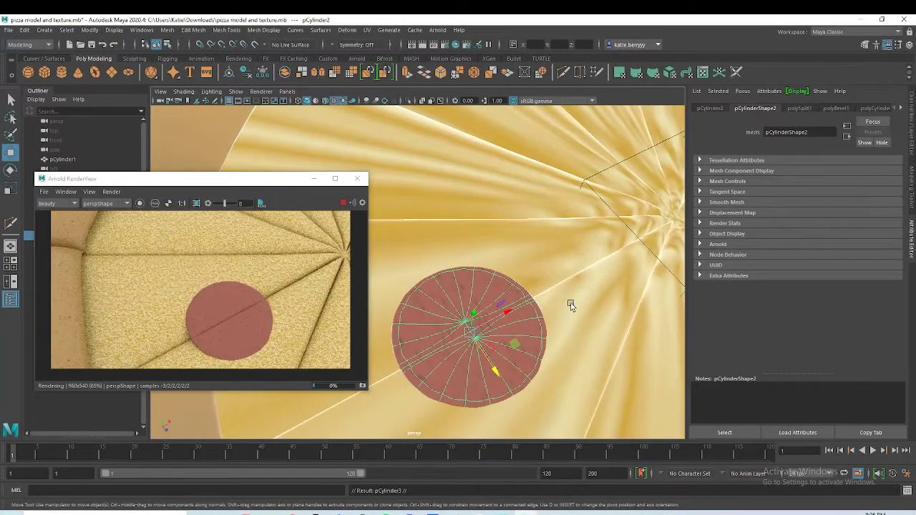
{"action": "left_click_drag", "start_coordinate": [571, 303], "coordinate": [545, 320], "text": "alt"}
{"action": "scroll", "coordinate": [545, 319], "scroll_direction": "down", "scroll_amount": 3}
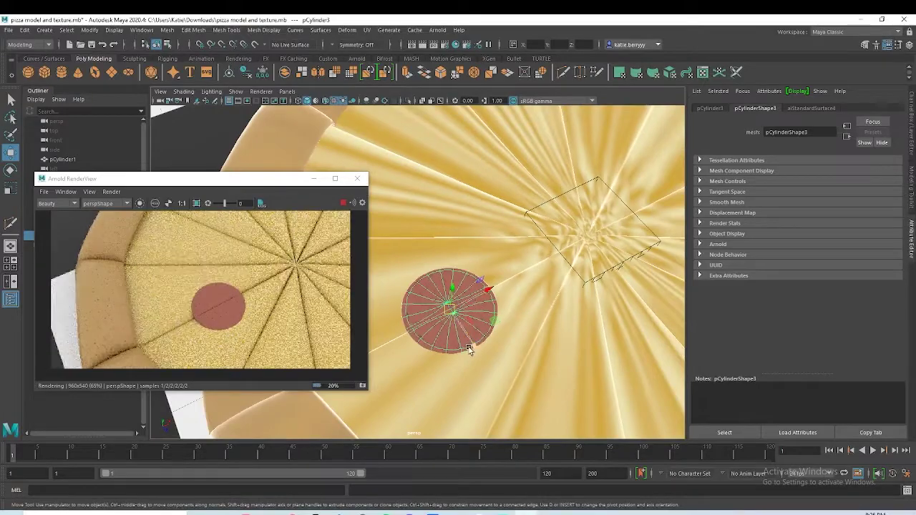
{"action": "left_click_drag", "start_coordinate": [473, 348], "coordinate": [398, 263]}
{"action": "middle_click_drag", "start_coordinate": [503, 252], "coordinate": [561, 336], "text": "alt"}
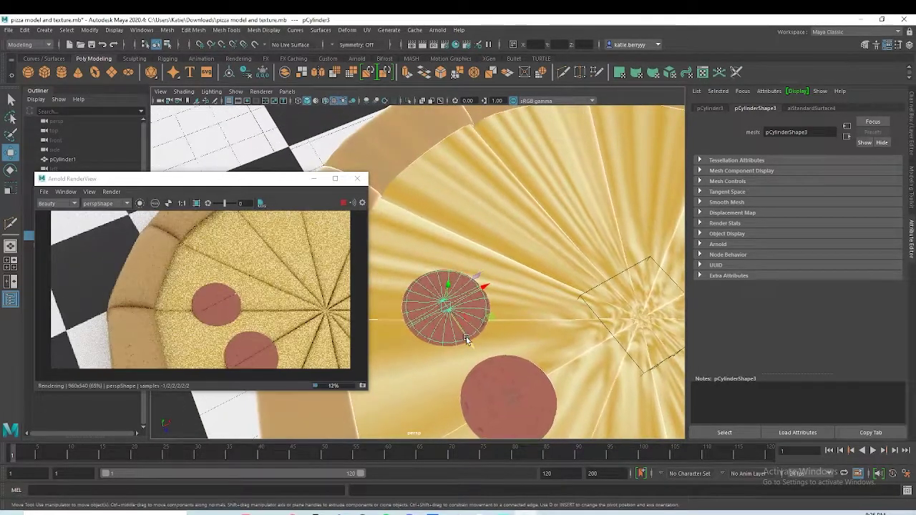
{"action": "left_click_drag", "start_coordinate": [466, 335], "coordinate": [439, 301]}
{"action": "middle_click_drag", "start_coordinate": [457, 265], "coordinate": [491, 247]}
Step: Try to rotate the copied pepperoni
{"action": "key", "text": "e"}
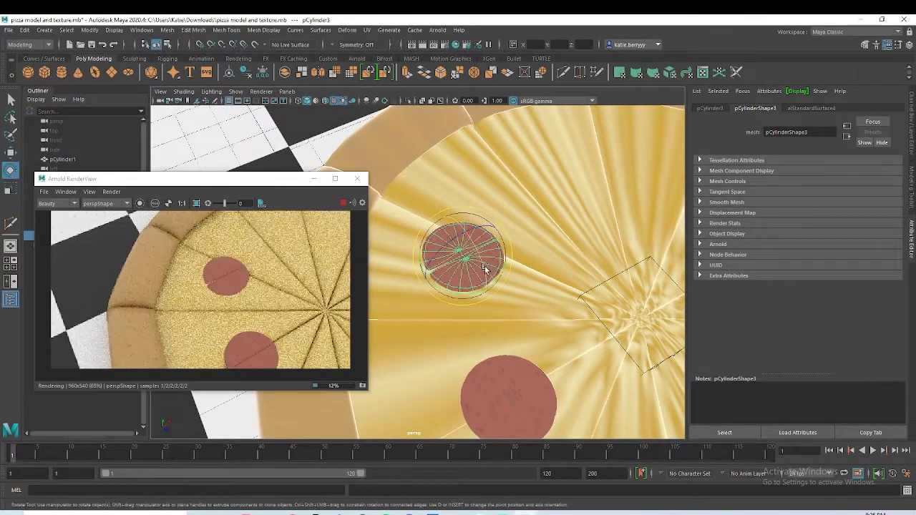
{"action": "left_click_drag", "start_coordinate": [487, 298], "coordinate": [462, 306]}
{"action": "key", "text": "ctrl+z"}
{"action": "key", "text": "ctrl+z"}
Step: Move the copied pepperoni along X, closer to the center of the pizza
{"action": "key", "text": "w"}
{"action": "left_click_drag", "start_coordinate": [486, 252], "coordinate": [511, 243]}
{"action": "left_click_drag", "start_coordinate": [591, 274], "coordinate": [583, 320], "text": "alt"}
{"action": "scroll", "coordinate": [583, 320], "scroll_direction": "down", "scroll_amount": 5}
{"action": "middle_click_drag", "start_coordinate": [559, 347], "coordinate": [504, 288], "text": "alt"}
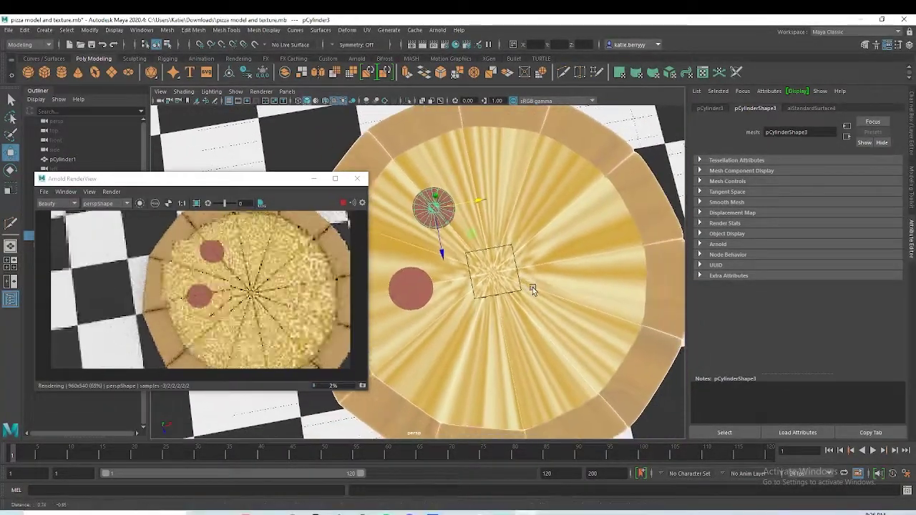
{"action": "left_click_drag", "start_coordinate": [504, 287], "coordinate": [525, 286], "text": "alt"}
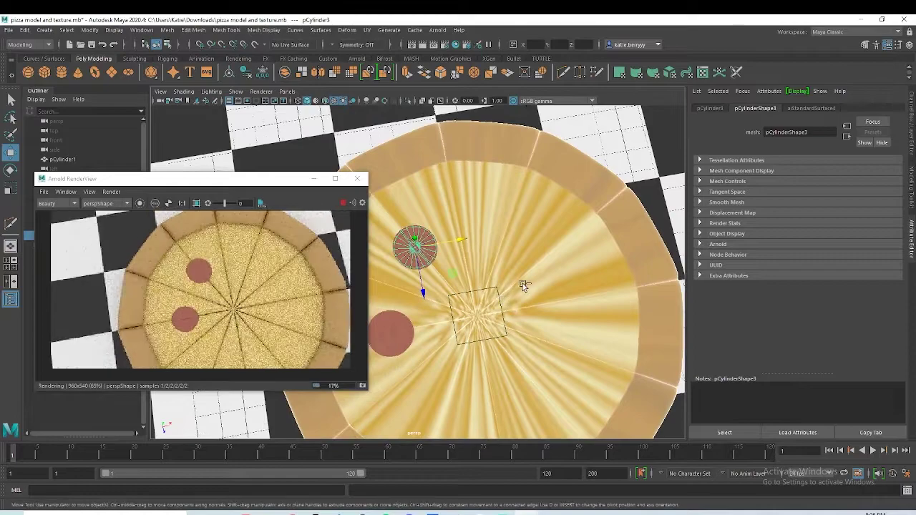
Step: Duplicate the pepperoni onto the far side of the pizza, rotate the copy about -122° around Y and nudge it along X toward the crust
{"action": "middle_click_drag", "start_coordinate": [459, 240], "coordinate": [557, 234]}
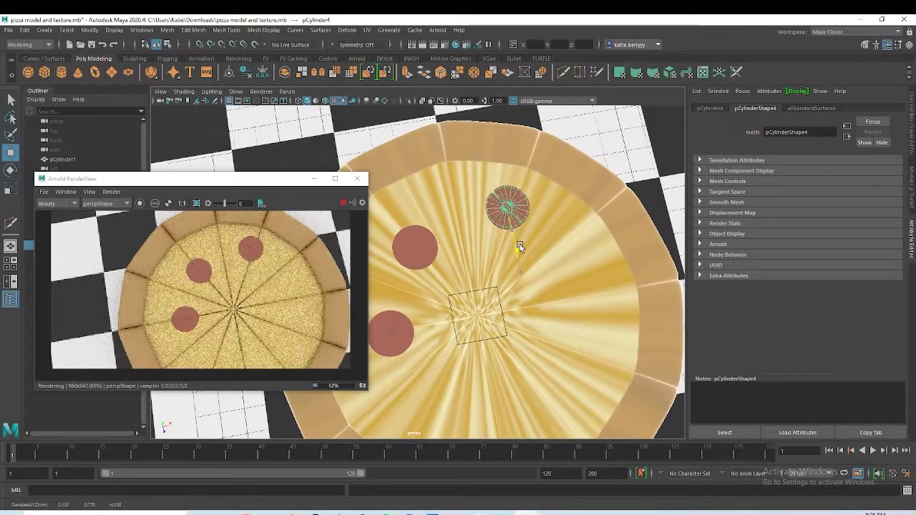
{"action": "key", "text": "e"}
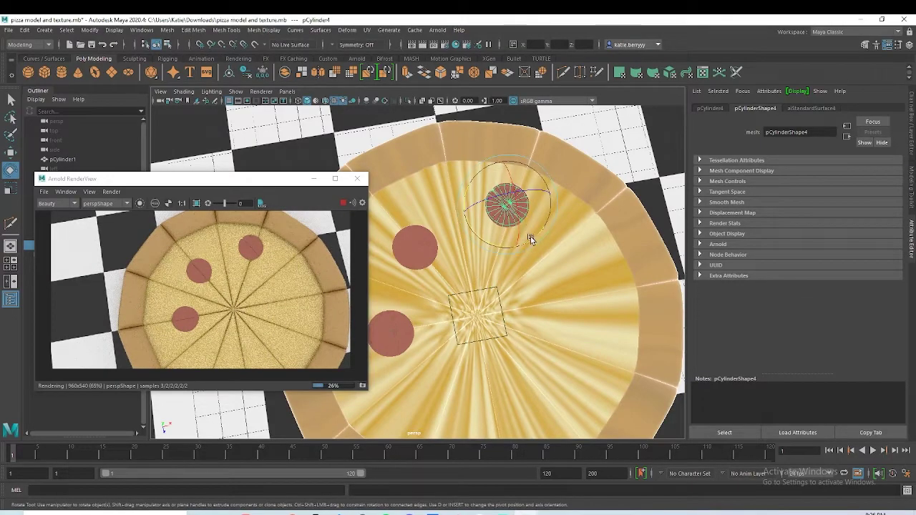
{"action": "left_click_drag", "start_coordinate": [530, 237], "coordinate": [483, 244]}
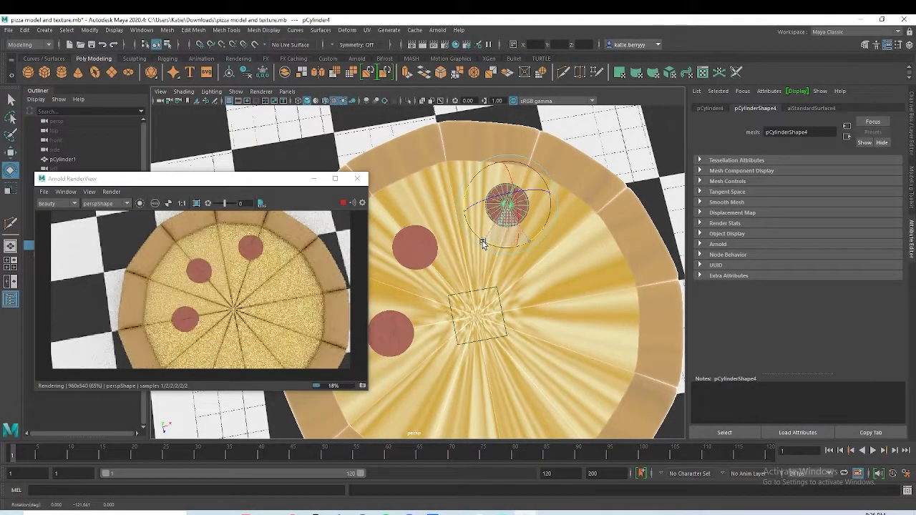
{"action": "key", "text": "w"}
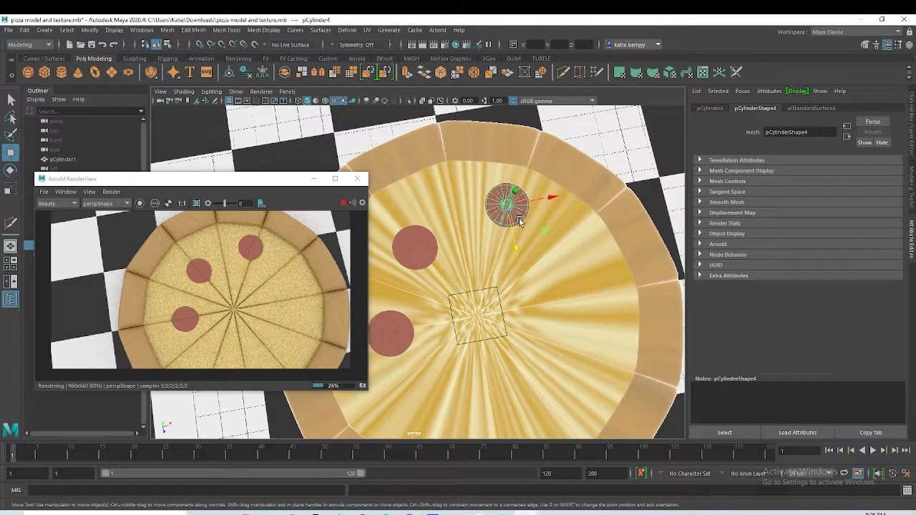
{"action": "left_click_drag", "start_coordinate": [528, 203], "coordinate": [535, 204]}
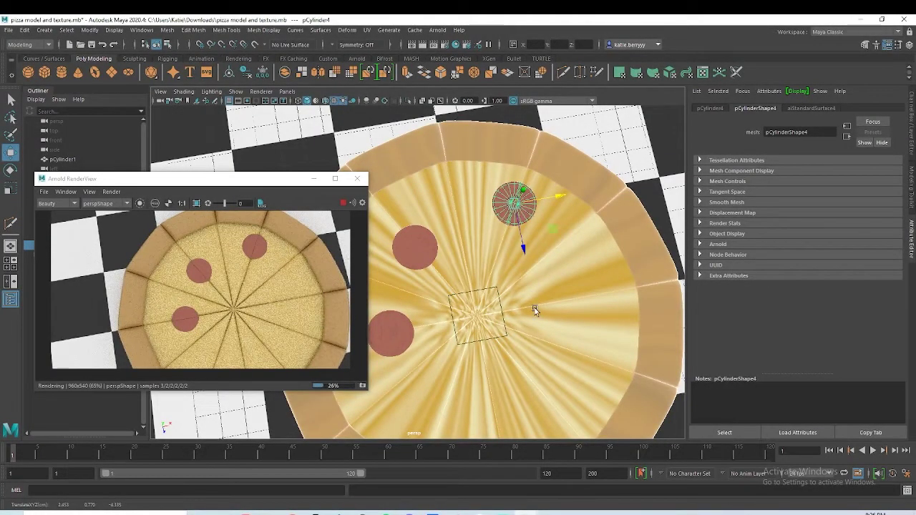
Step: Duplicate the pepperoni twice along Z, placing one copy beside the pizza's center and the other near the opposite crust
{"action": "middle_click_drag", "start_coordinate": [535, 310], "coordinate": [556, 270], "text": "alt"}
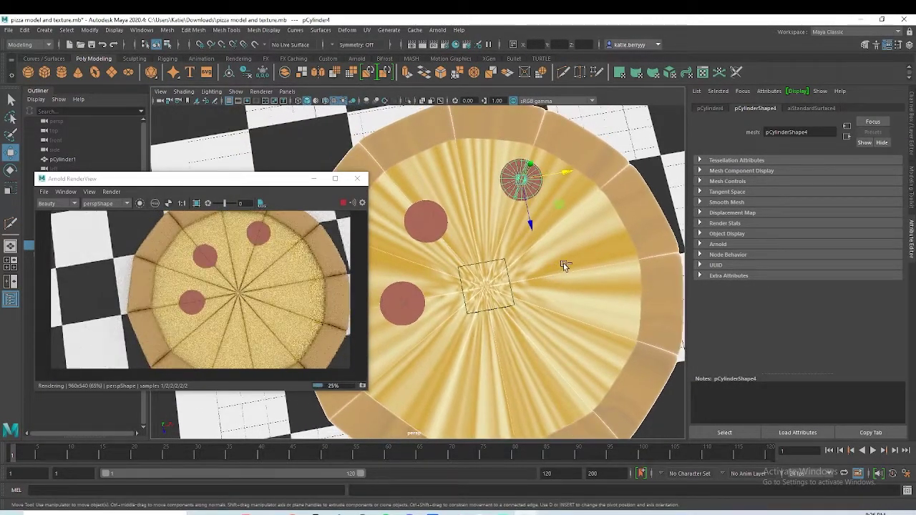
{"action": "left_click_drag", "start_coordinate": [532, 211], "coordinate": [576, 426]}
{"action": "key", "text": "ctrl+d"}
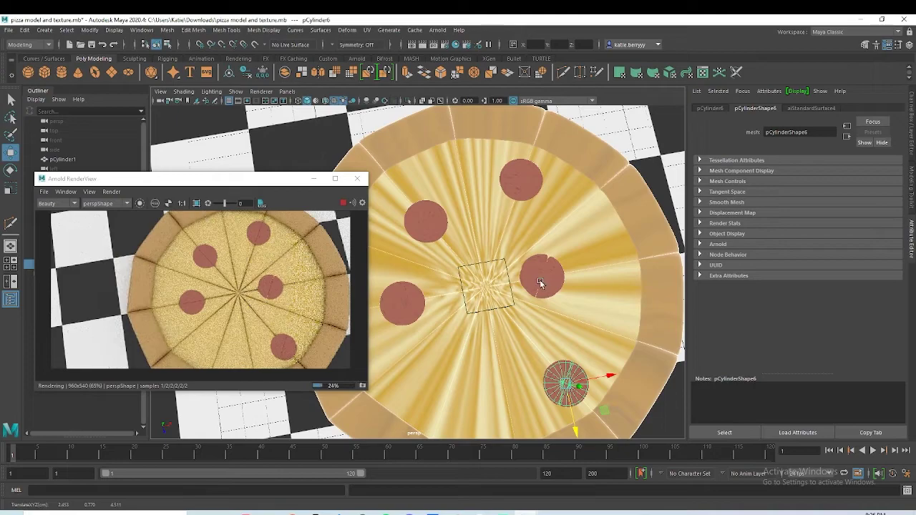
Step: Rotate the pepperoni beside the center about -178° around Y and the copy near the crust about -92° around Y
{"action": "left_click", "coordinate": [541, 282]}
{"action": "key", "text": "e"}
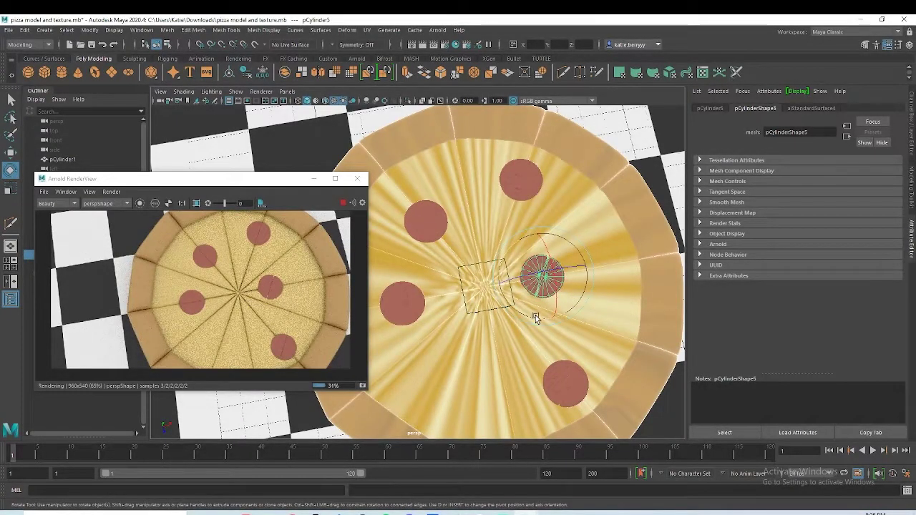
{"action": "left_click_drag", "start_coordinate": [535, 318], "coordinate": [495, 298]}
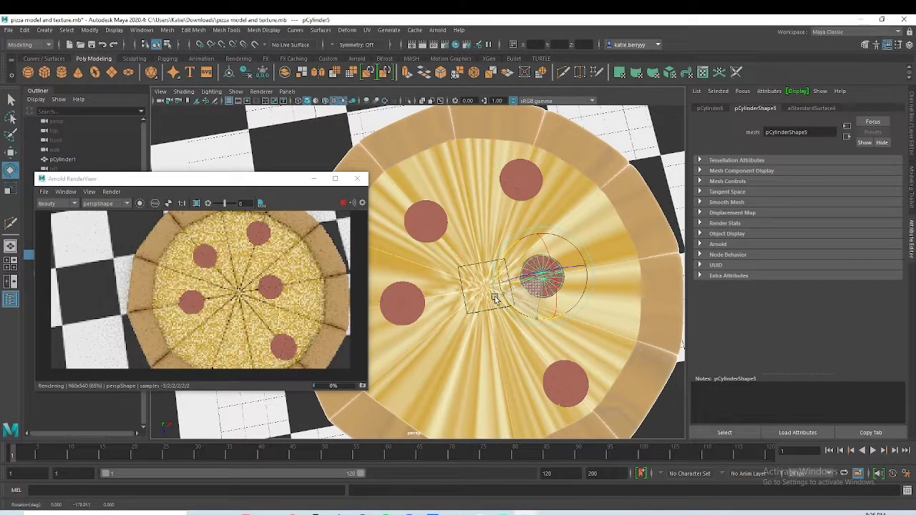
{"action": "left_click", "coordinate": [573, 401]}
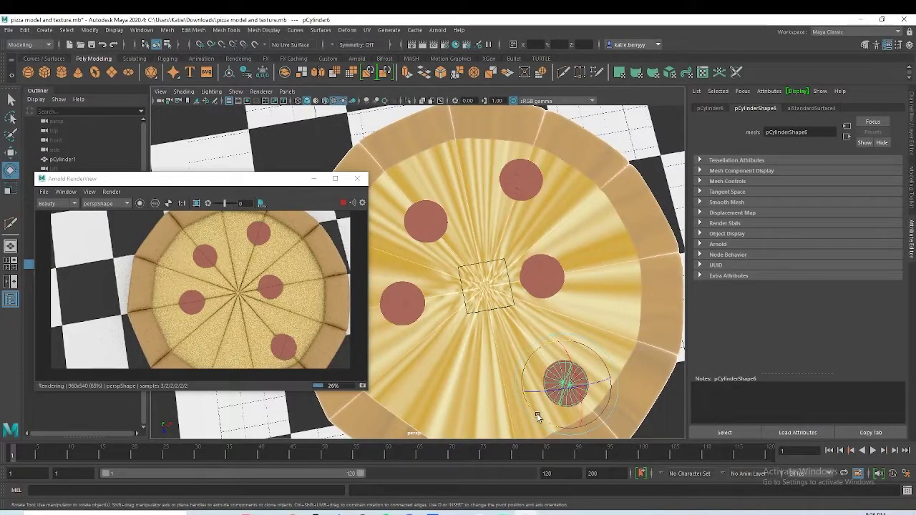
{"action": "left_click_drag", "start_coordinate": [538, 418], "coordinate": [583, 426]}
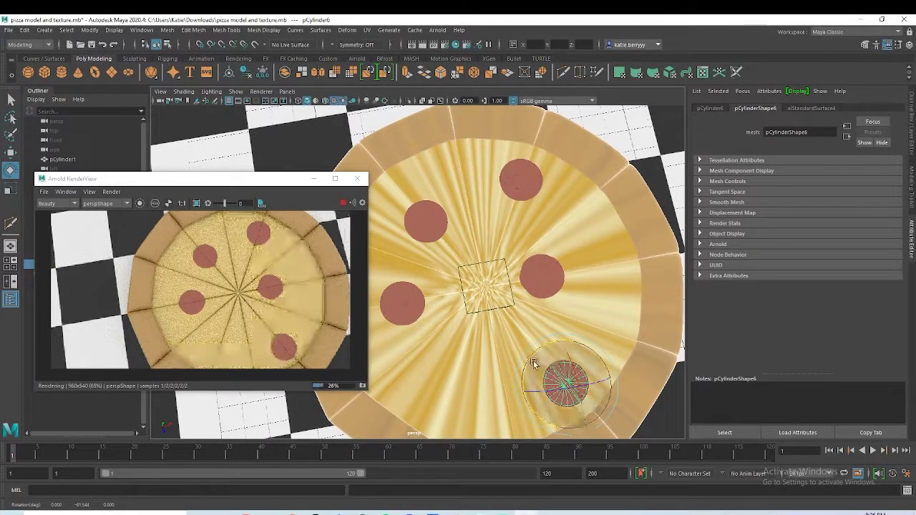
Step: Duplicate the pepperoni nearest the crust, move the copy along X to the empty neighboring area and rotate it about -119° around Y
{"action": "middle_click_drag", "start_coordinate": [538, 360], "coordinate": [566, 337], "text": "alt"}
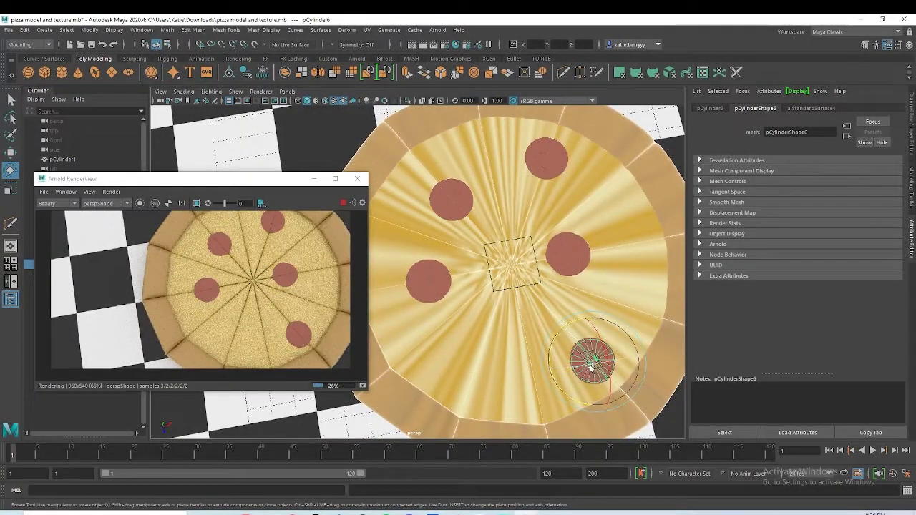
{"action": "key", "text": "ctrl+d"}
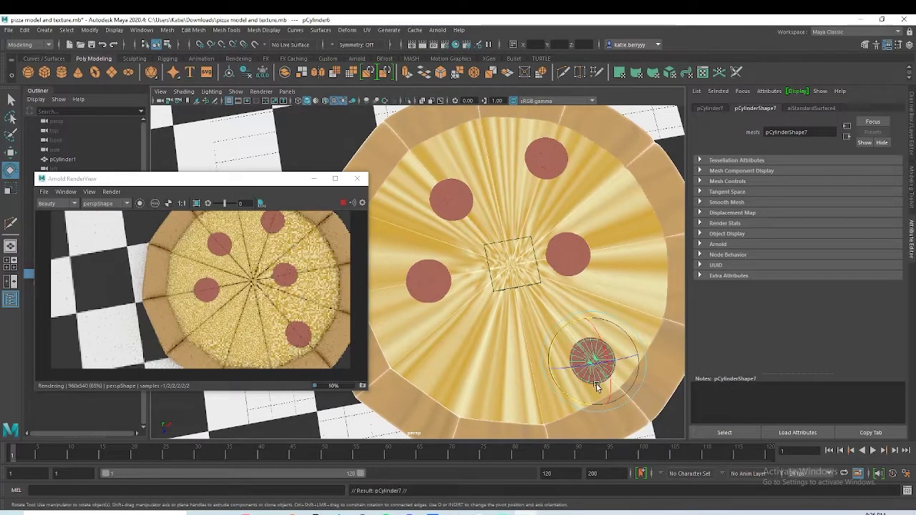
{"action": "key", "text": "w"}
{"action": "left_click_drag", "start_coordinate": [622, 355], "coordinate": [433, 377]}
{"action": "key", "text": "e"}
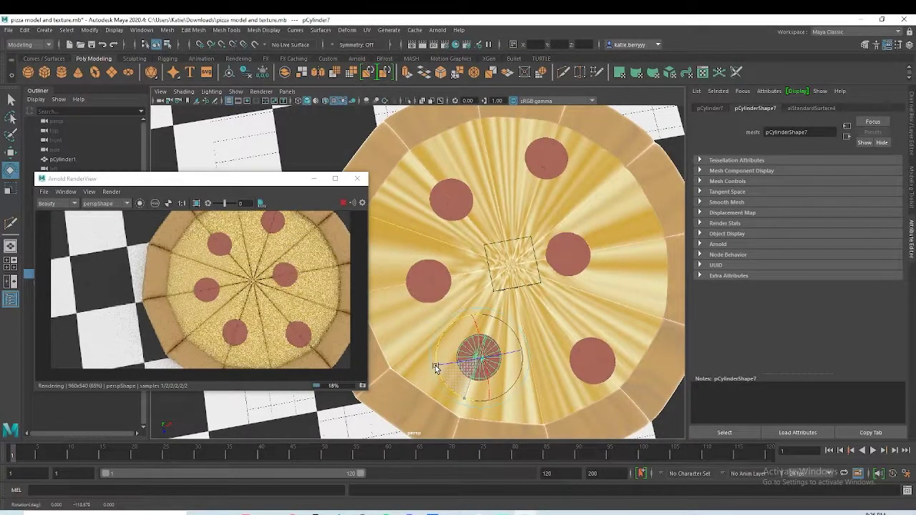
Step: Move the original pepperoni outward along X toward the crust and shift the newest copy closer to the pizza's center
{"action": "left_click", "coordinate": [433, 282]}
{"action": "key", "text": "w"}
{"action": "left_click_drag", "start_coordinate": [469, 275], "coordinate": [446, 277]}
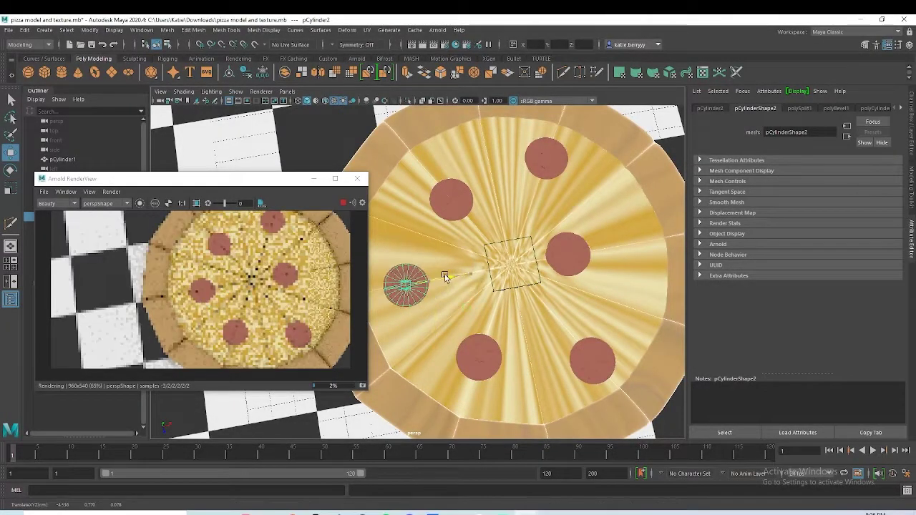
{"action": "left_click", "coordinate": [484, 357]}
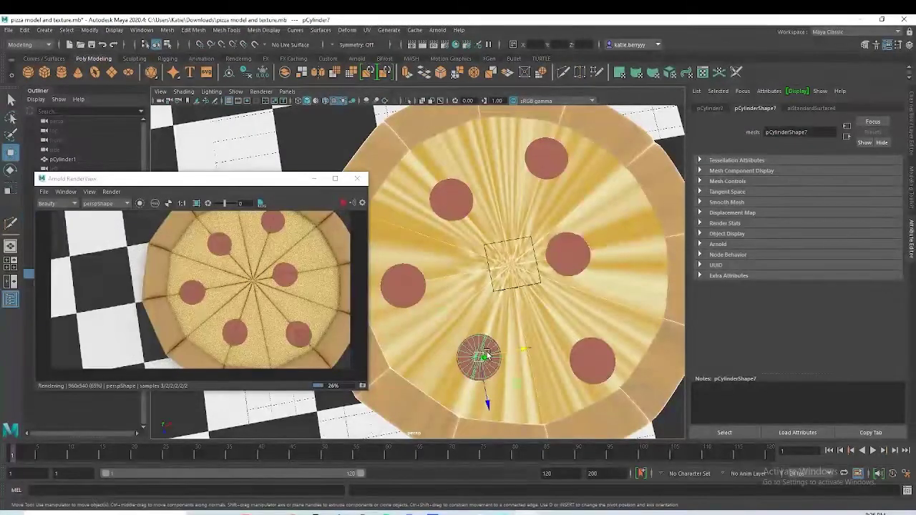
{"action": "left_click_drag", "start_coordinate": [485, 390], "coordinate": [521, 337]}
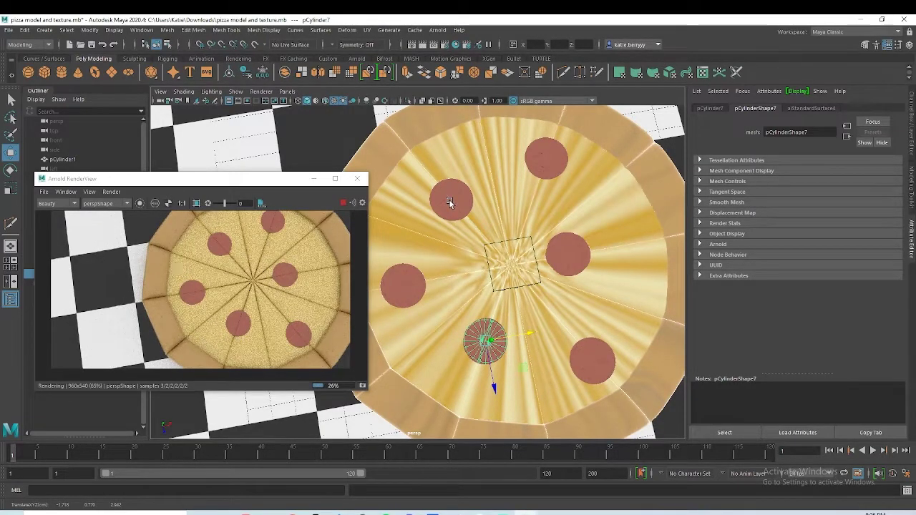
Step: Move the pepperoni beside the center outward along X and bring the copy near the crust inward, evening out the spacing
{"action": "left_click_drag", "start_coordinate": [558, 303], "coordinate": [575, 366], "text": "alt"}
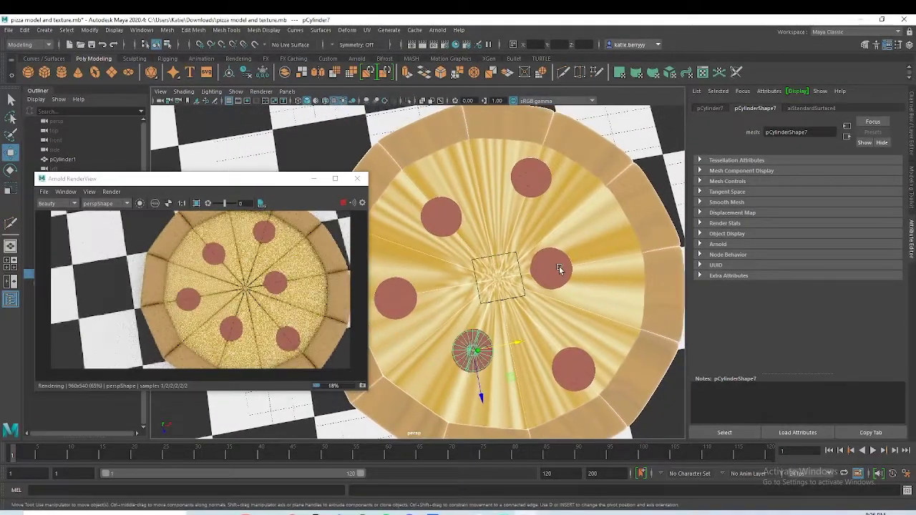
{"action": "left_click", "coordinate": [559, 266]}
{"action": "left_click_drag", "start_coordinate": [584, 265], "coordinate": [613, 262]}
{"action": "left_click", "coordinate": [574, 369]}
{"action": "left_click_drag", "start_coordinate": [580, 409], "coordinate": [579, 394]}
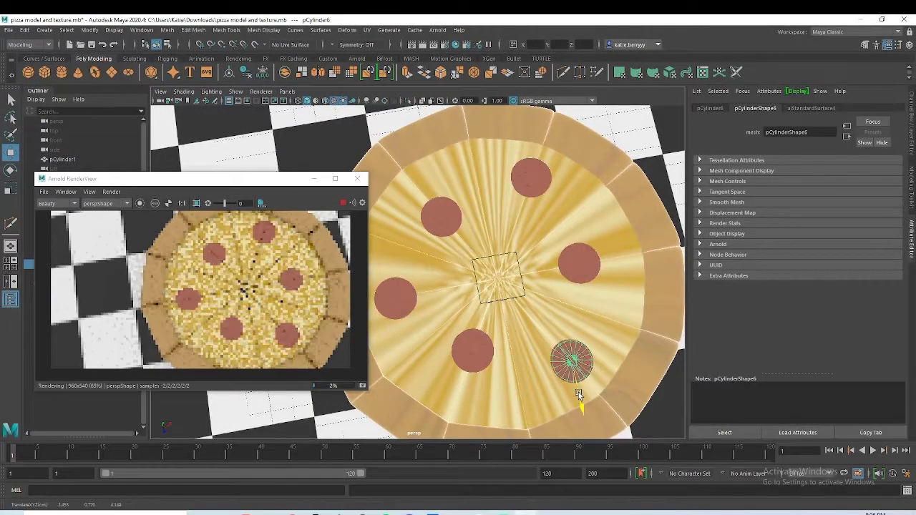
{"action": "left_click_drag", "start_coordinate": [596, 361], "coordinate": [582, 322]}
{"action": "scroll", "coordinate": [609, 355], "scroll_direction": "down", "scroll_amount": 3}
{"action": "left_click", "coordinate": [646, 303]}
{"action": "left_click_drag", "start_coordinate": [592, 291], "coordinate": [564, 272], "text": "alt"}
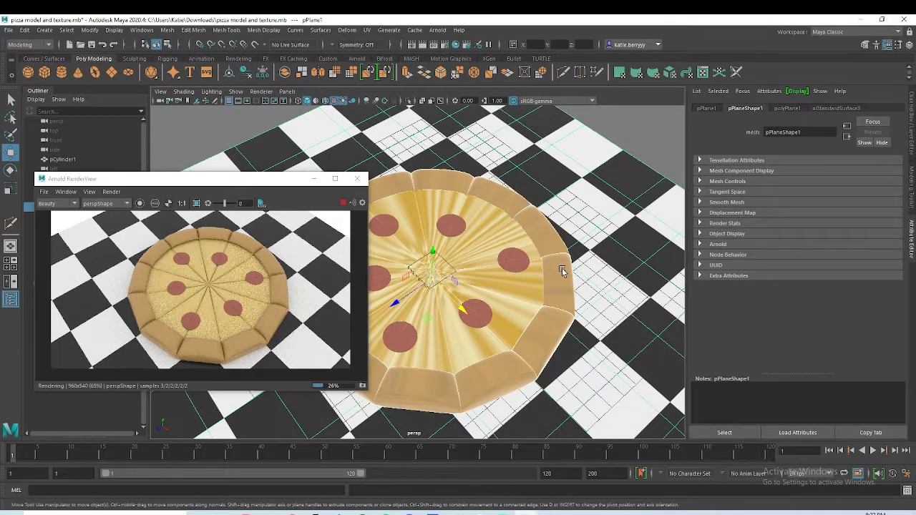